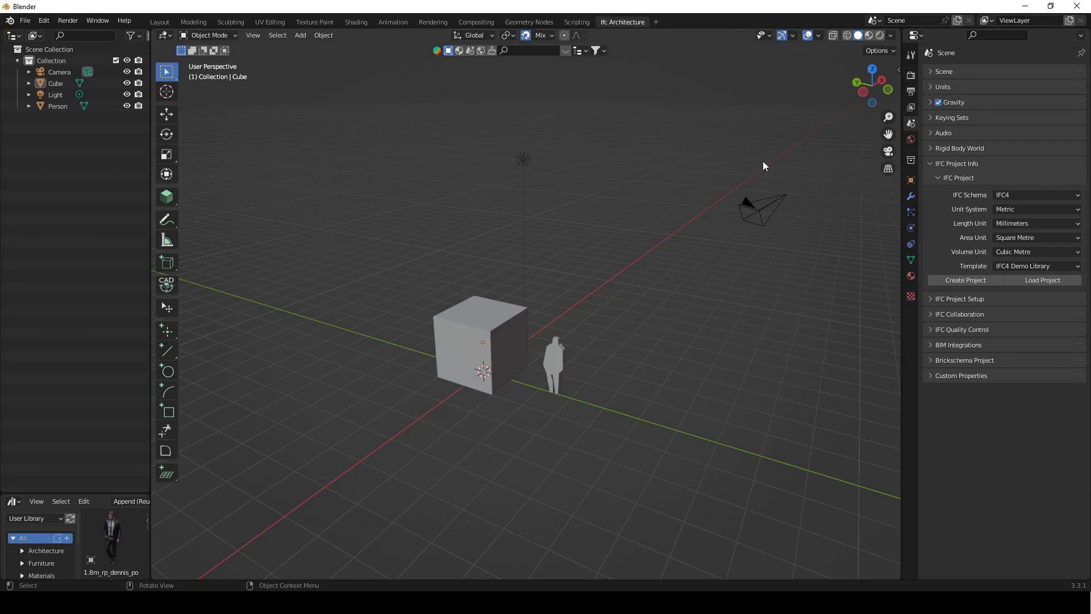
{"action": "key", "text": "n"}
{"action": "left_click", "coordinate": [796, 66]}
{"action": "key", "text": "n"}
{"action": "left_click", "coordinate": [254, 499]}
{"action": "left_click", "coordinate": [199, 512]}
{"action": "left_click", "coordinate": [987, 491]}
{"action": "left_click", "coordinate": [69, 95]}
{"action": "left_click", "coordinate": [55, 73]}
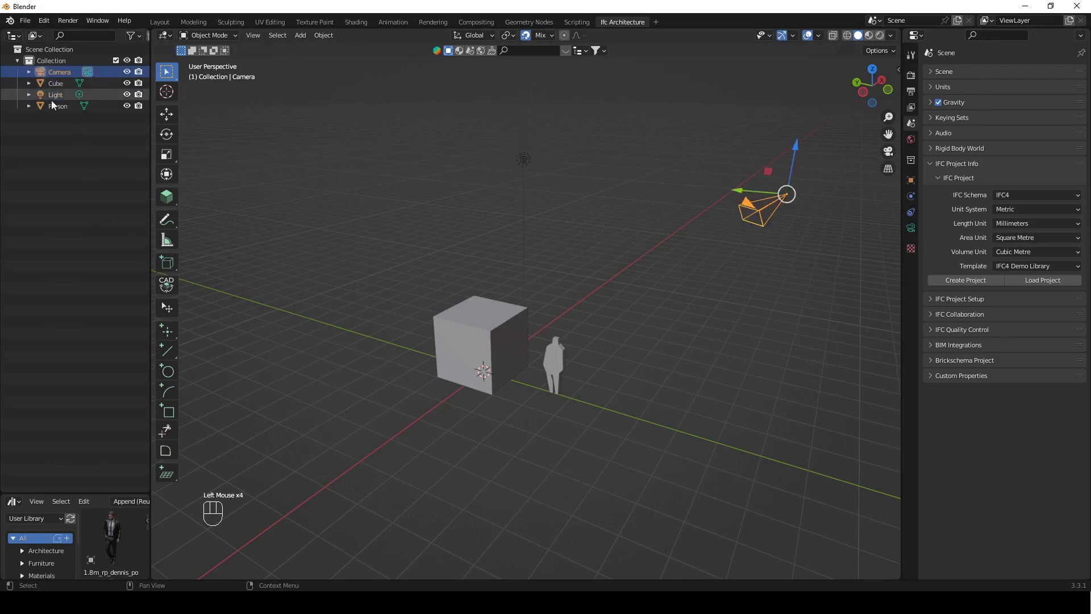
{"action": "left_click", "coordinate": [51, 97]}
{"action": "left_click", "coordinate": [50, 130]}
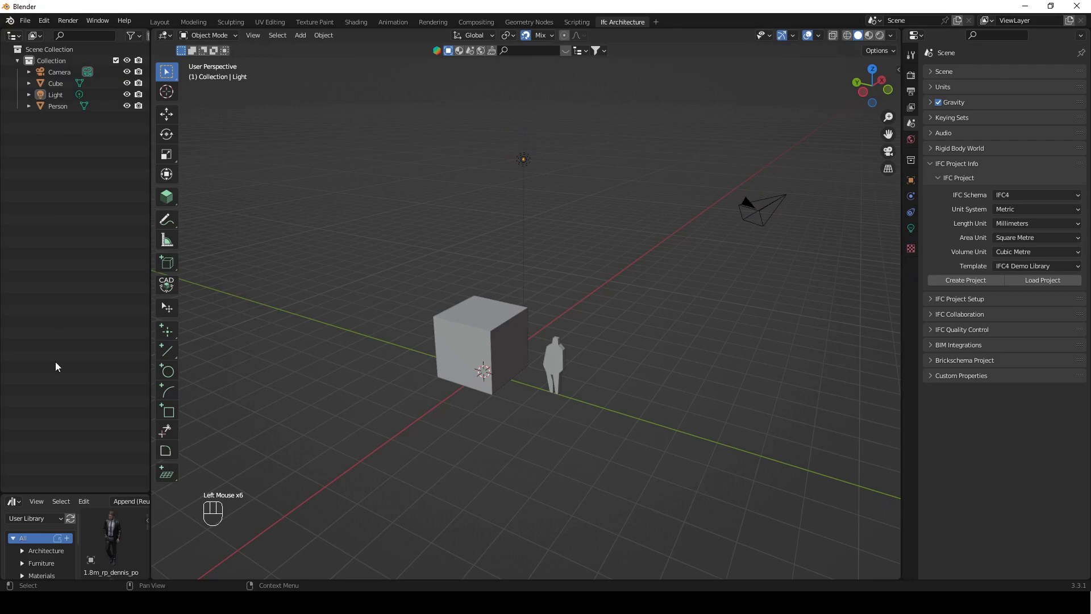
- Close the asset browser area by merging it into the outliner, and review the viewport's snapping options
{"action": "left_click_drag", "start_coordinate": [2, 492], "coordinate": [33, 533]}
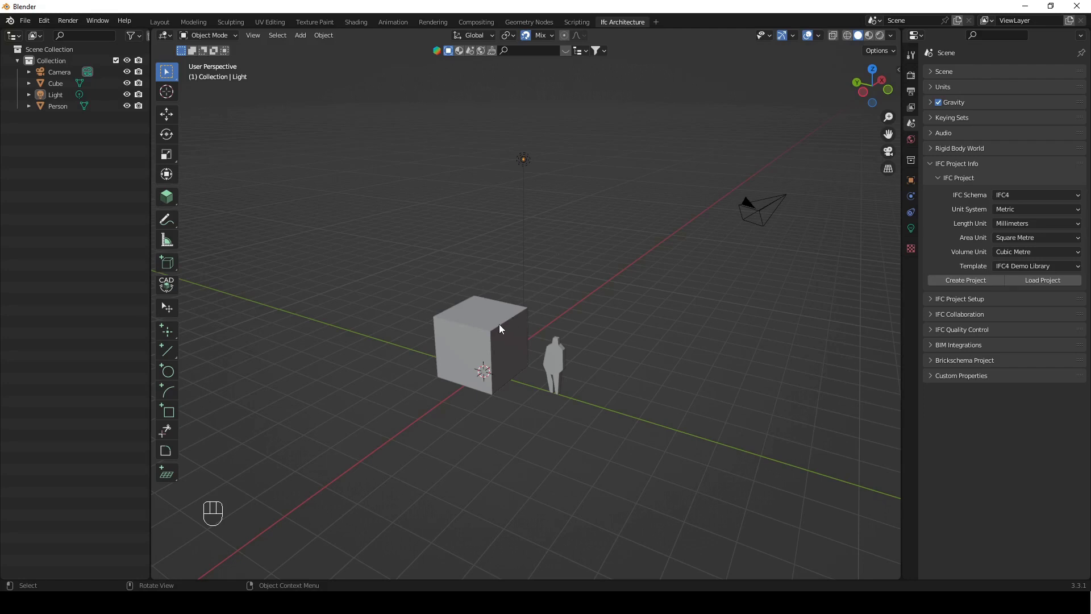
{"action": "left_click", "coordinate": [553, 35]}
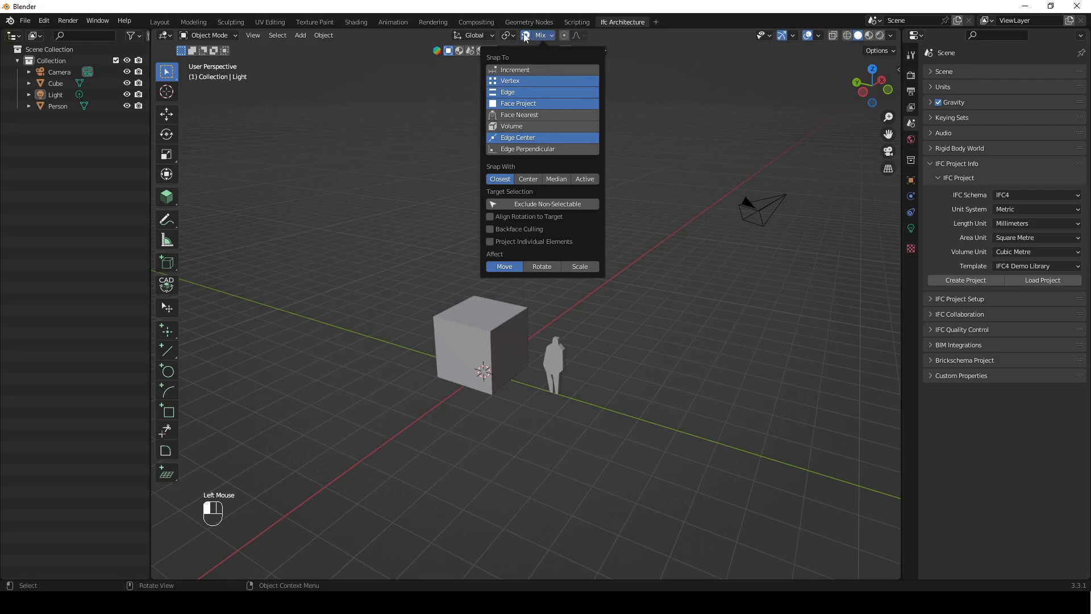
{"action": "left_click", "coordinate": [547, 35]}
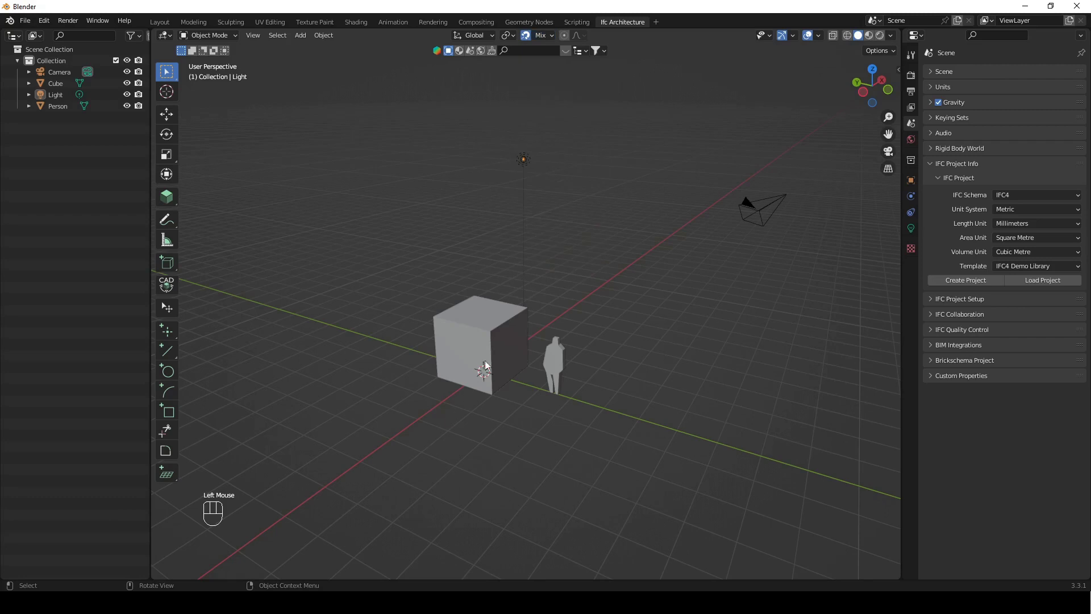
- Try moving the cube freely and then along Z with its move gizmo, and review the viewport gizmo options
{"action": "left_click", "coordinate": [496, 344]}
{"action": "key", "text": "g"}
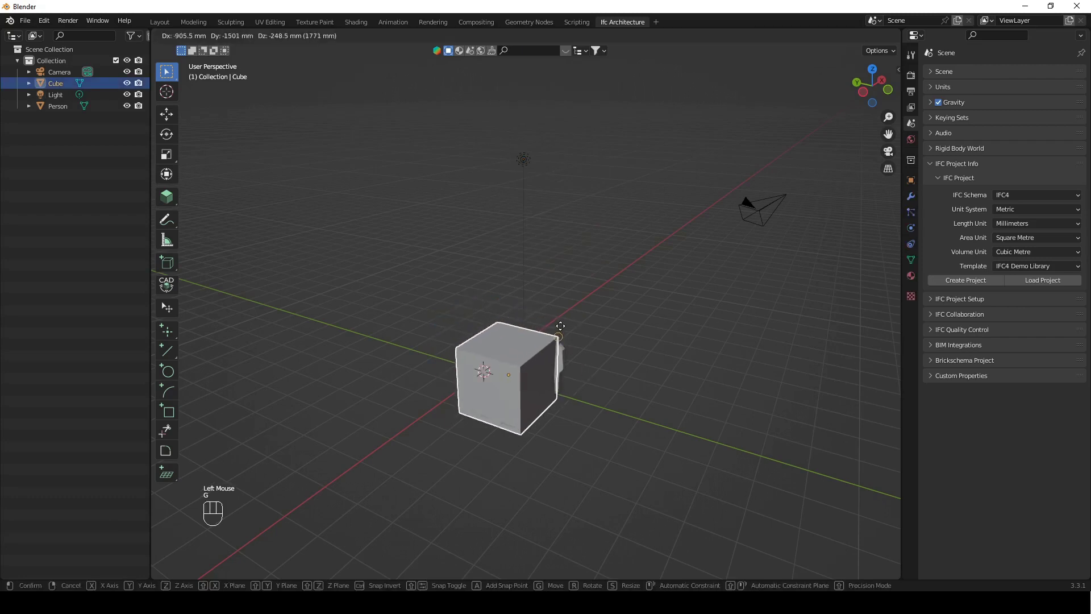
{"action": "key", "text": "Escape"}
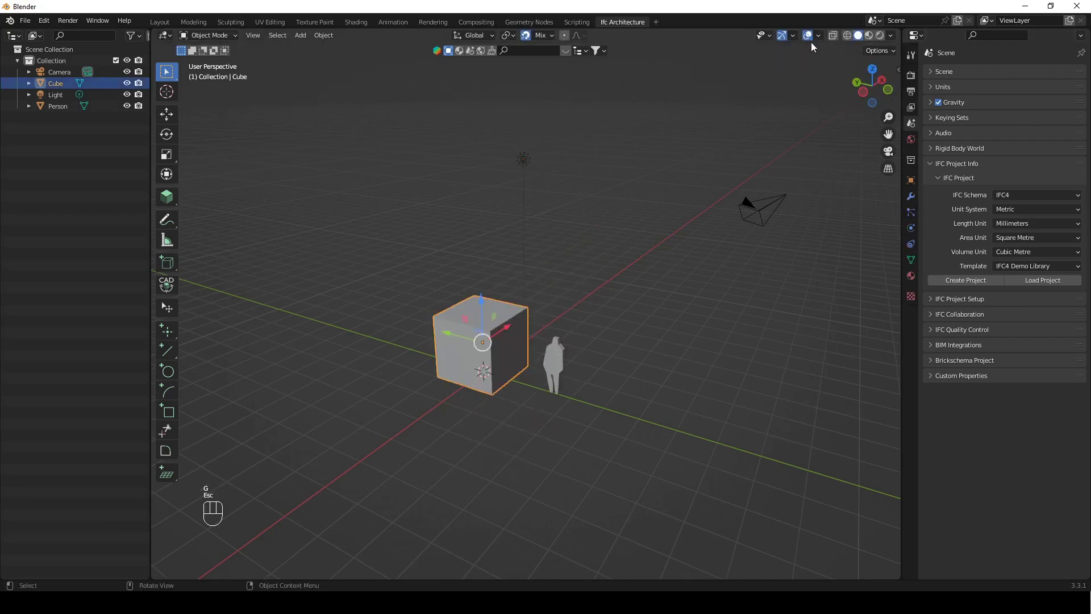
{"action": "left_click_drag", "start_coordinate": [487, 297], "coordinate": [797, 90]}
{"action": "key", "text": "Escape"}
{"action": "left_click", "coordinate": [793, 36]}
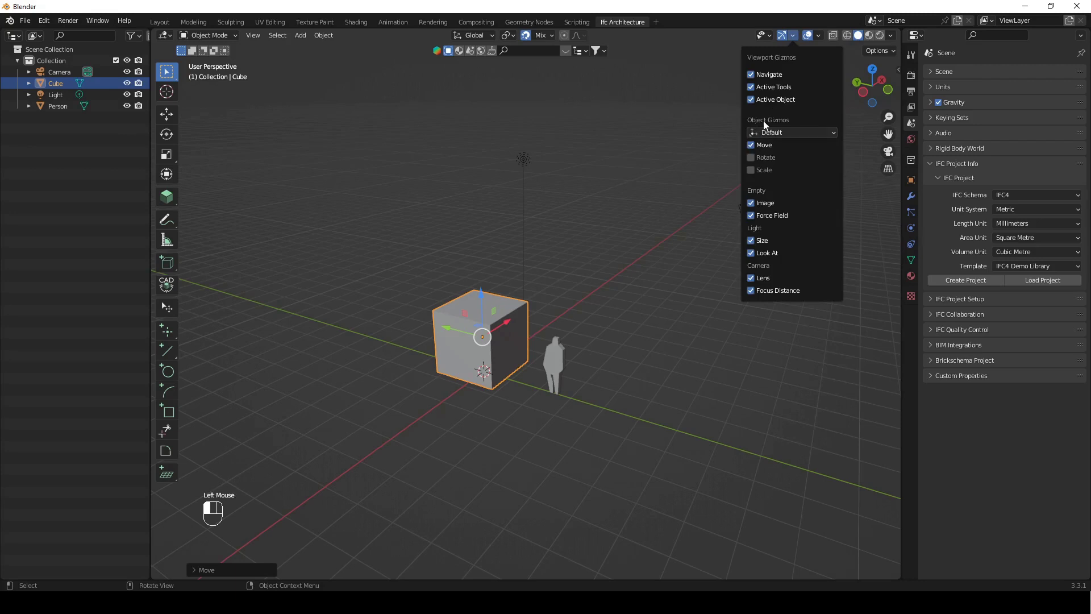
{"action": "left_click", "coordinate": [570, 157]}
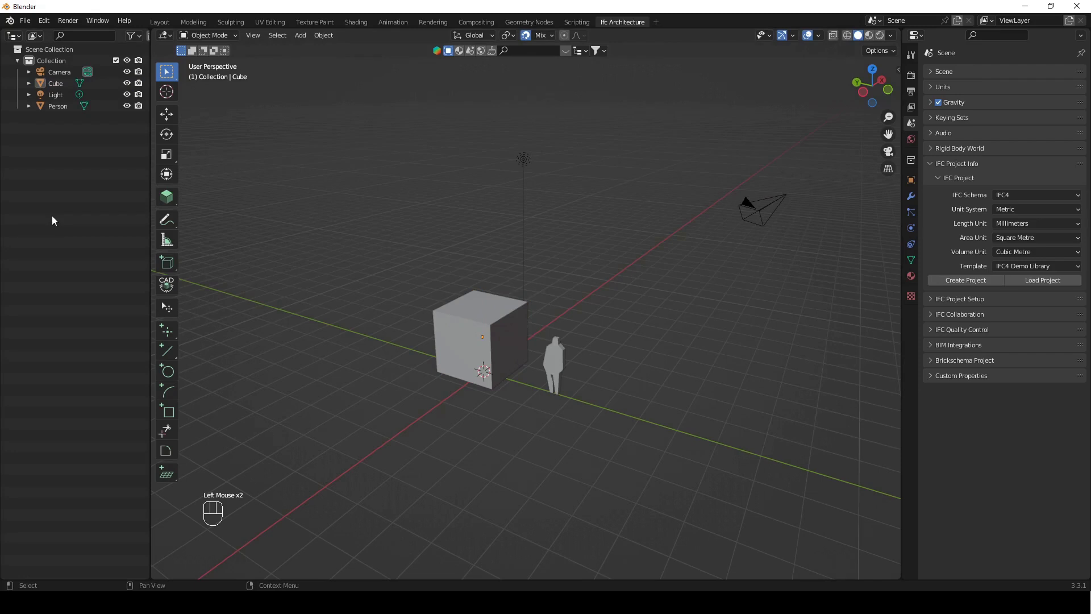
- Delete all the default objects and the collection from the scene
{"action": "key", "text": "a"}
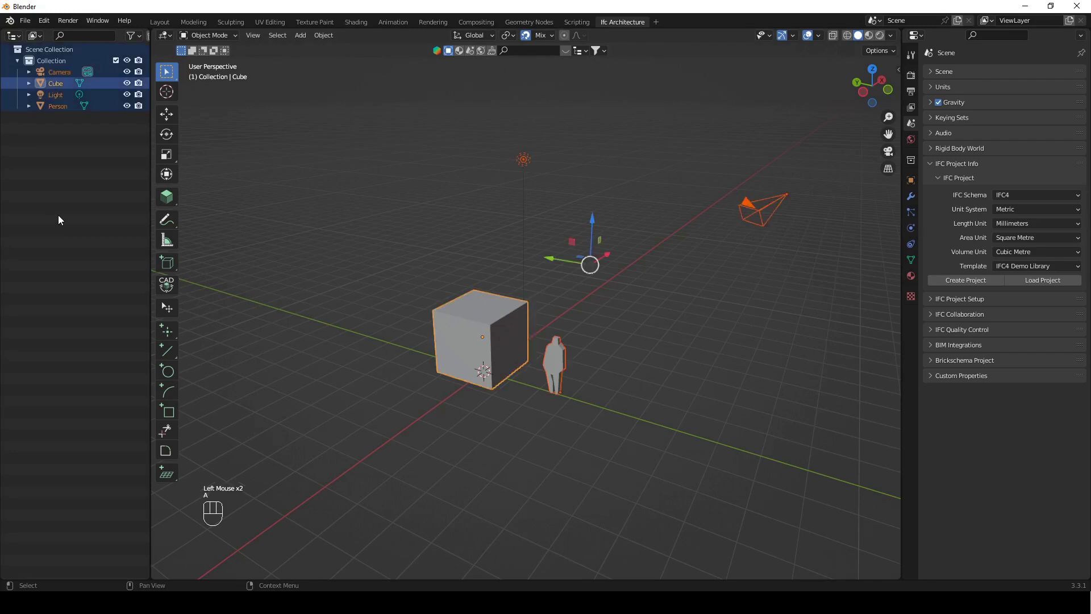
{"action": "key", "text": "x"}
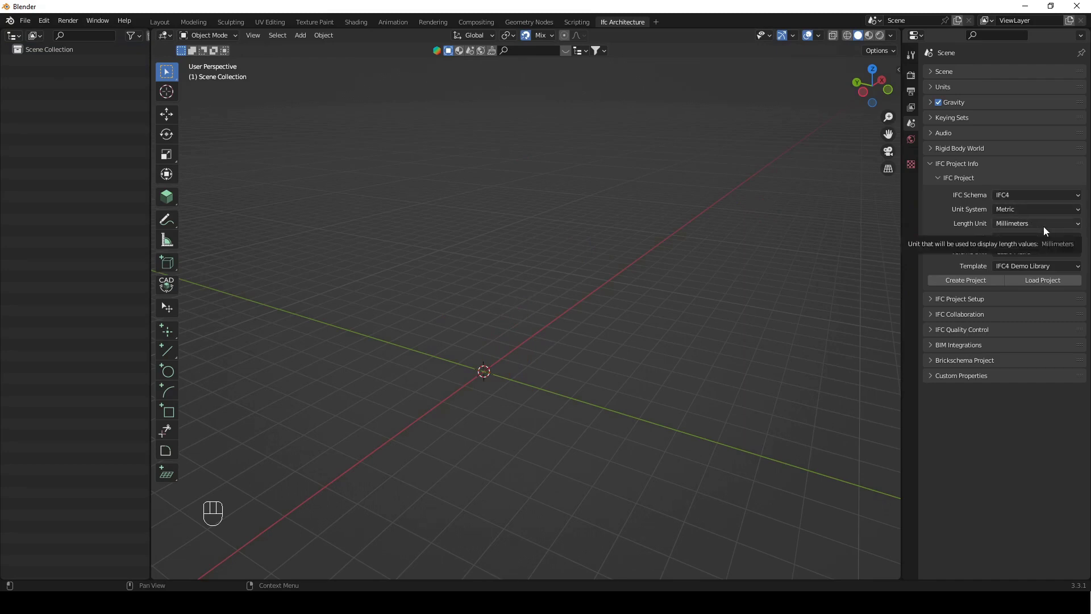
- Create a new IFC4 project in millimetres based on the IFC4 Demo Library template
{"action": "left_click", "coordinate": [1042, 265]}
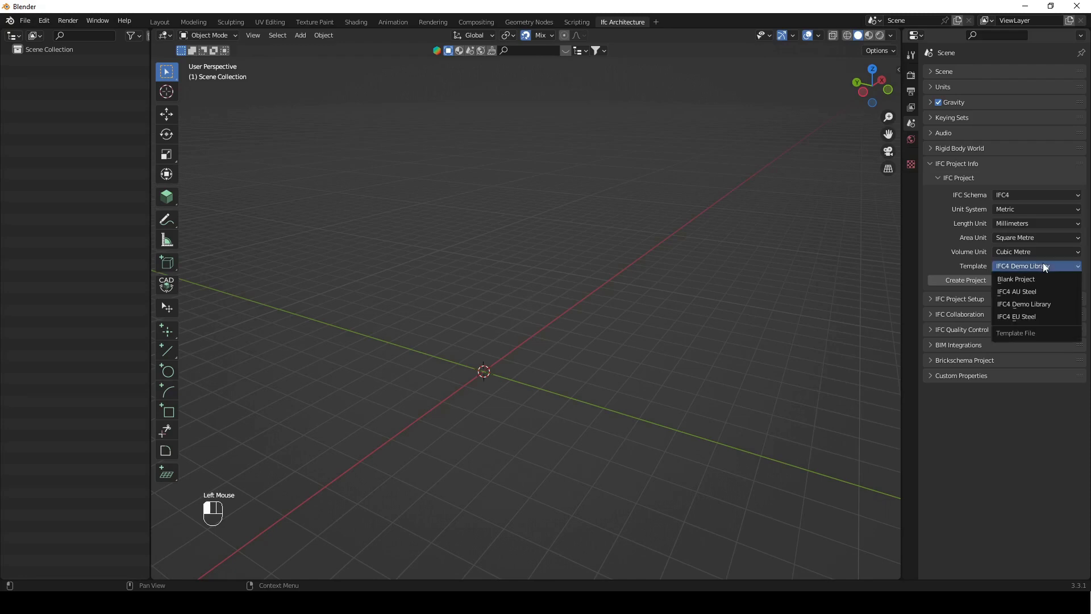
{"action": "left_click", "coordinate": [1035, 307]}
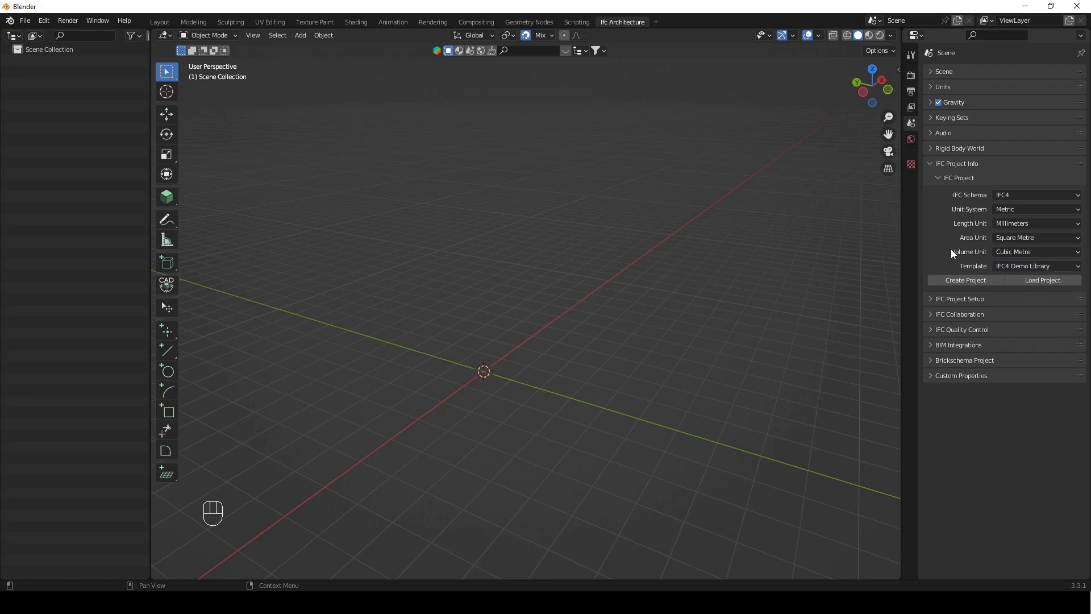
{"action": "left_click", "coordinate": [963, 281]}
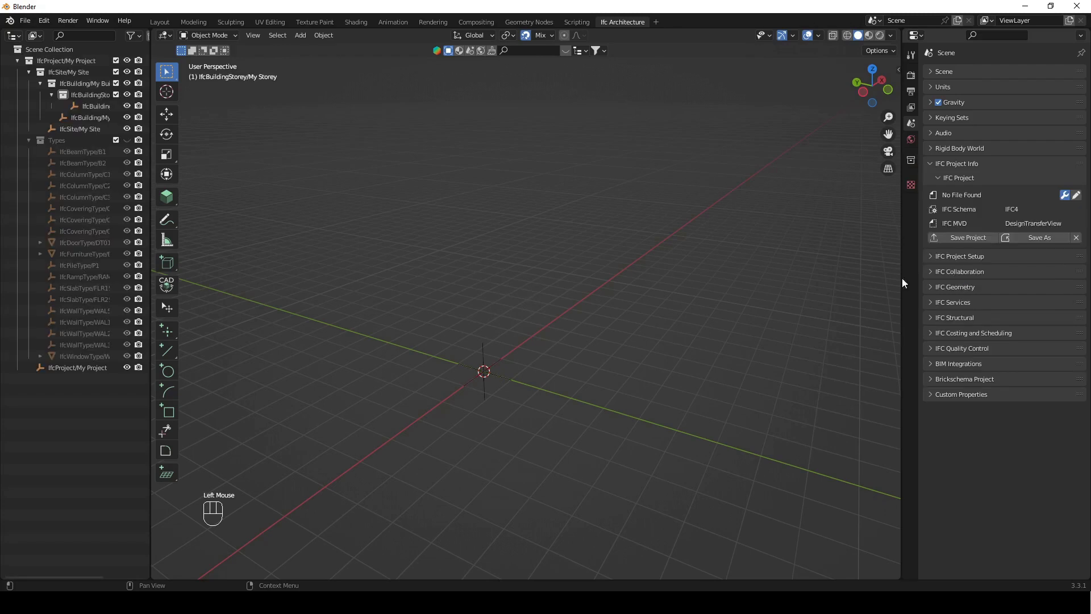
- Widen the outliner, inspect the library objects in the Types collection by showing them temporarily, and collapse the collection
{"action": "left_click_drag", "start_coordinate": [151, 147], "coordinate": [220, 146]}
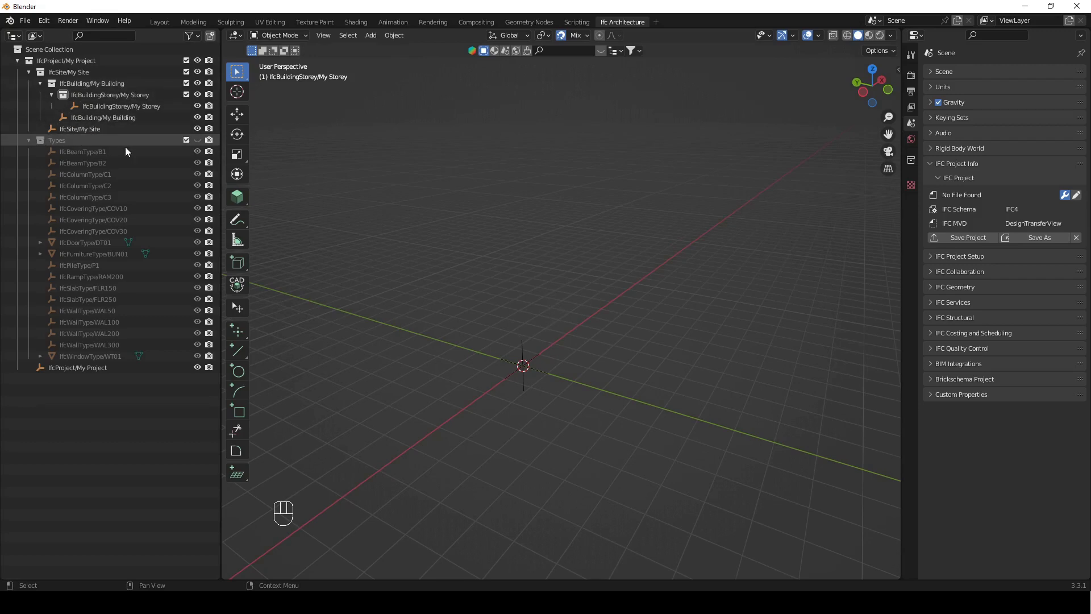
{"action": "left_click", "coordinate": [198, 139]}
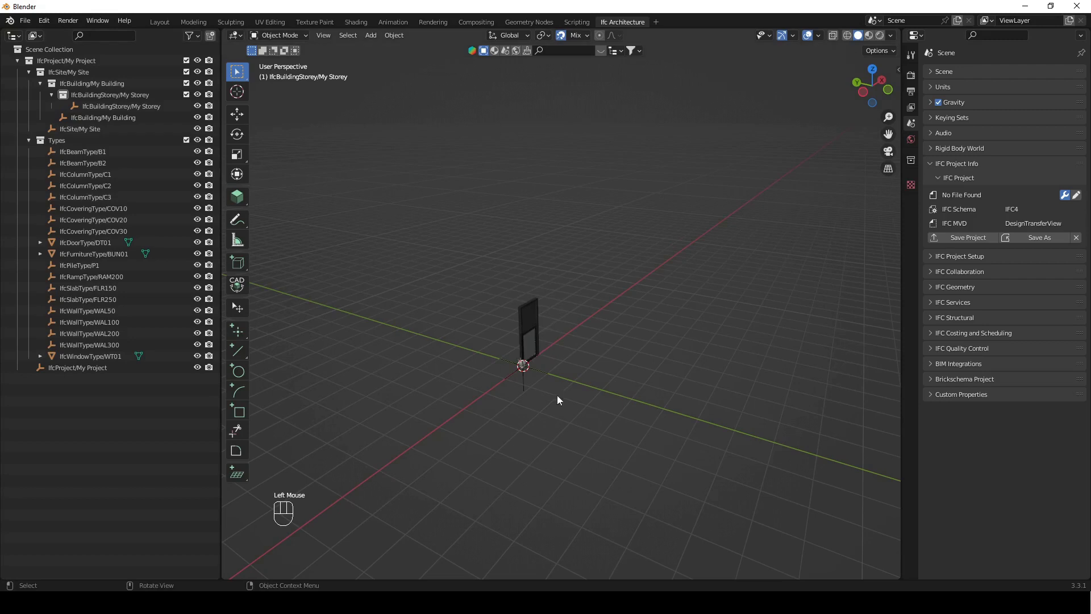
{"action": "left_click", "coordinate": [198, 140]}
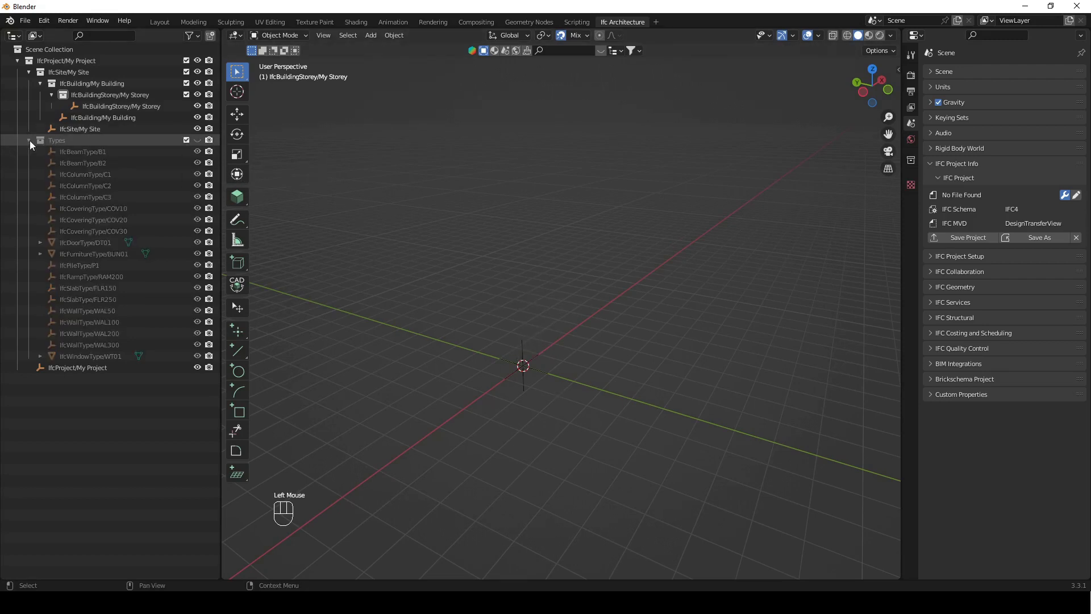
{"action": "left_click", "coordinate": [29, 140]}
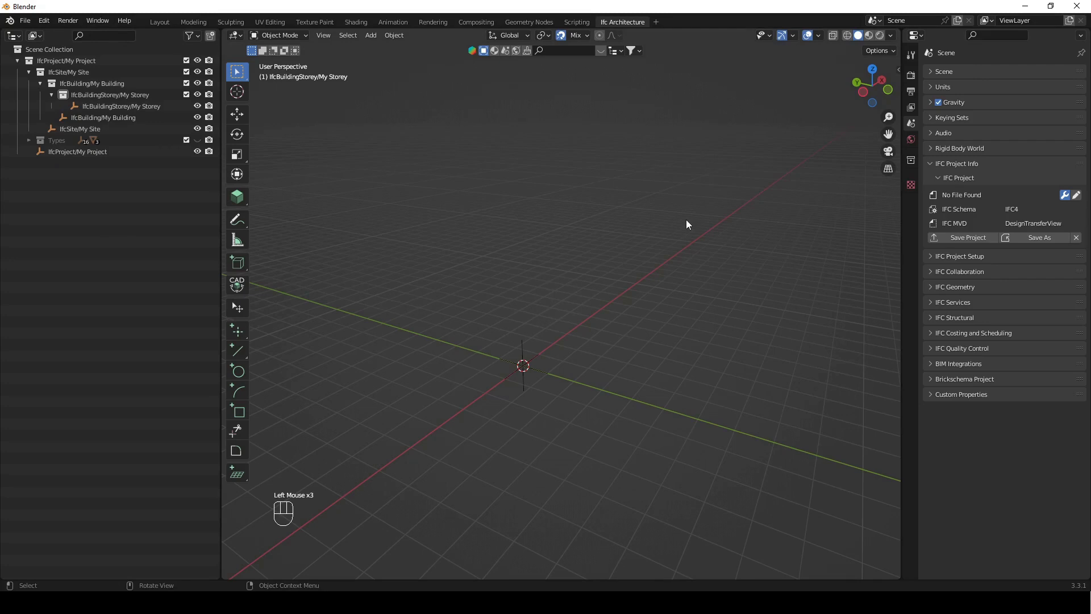
- Display the active tool's settings, activate the BIM Tool, and narrow the outliner to enlarge the viewport
{"action": "key", "text": "n"}
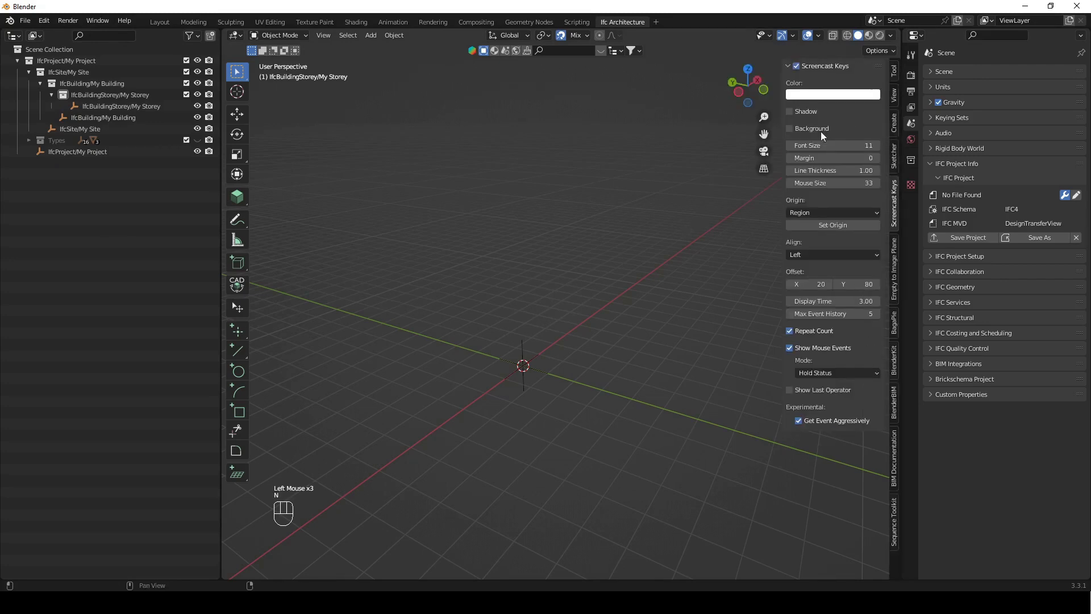
{"action": "left_click", "coordinate": [893, 74]}
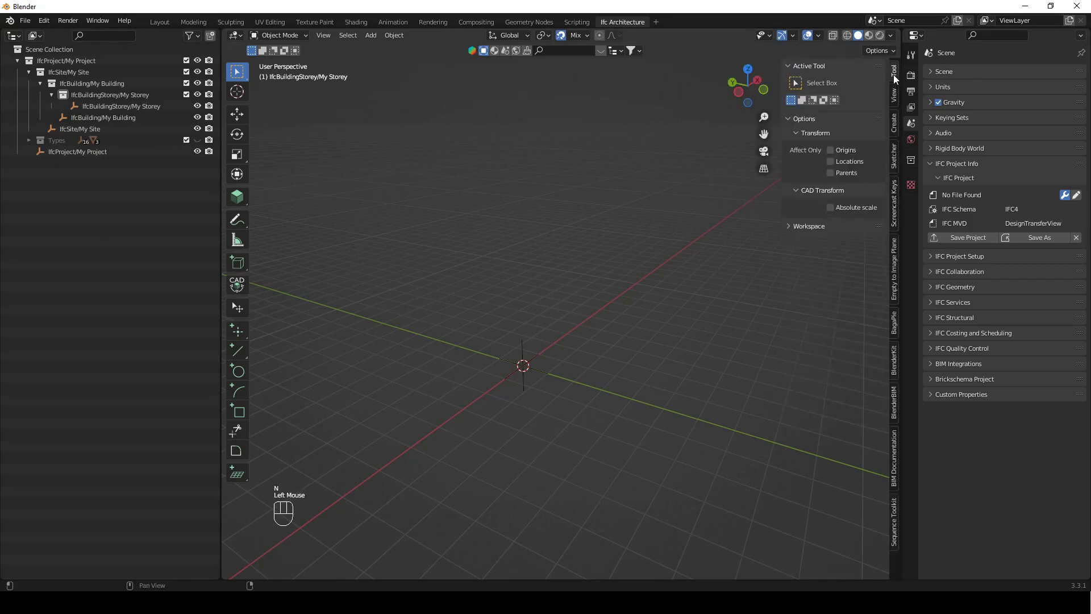
{"action": "left_click", "coordinate": [237, 196]}
{"action": "left_click_drag", "start_coordinate": [222, 192], "coordinate": [165, 194]}
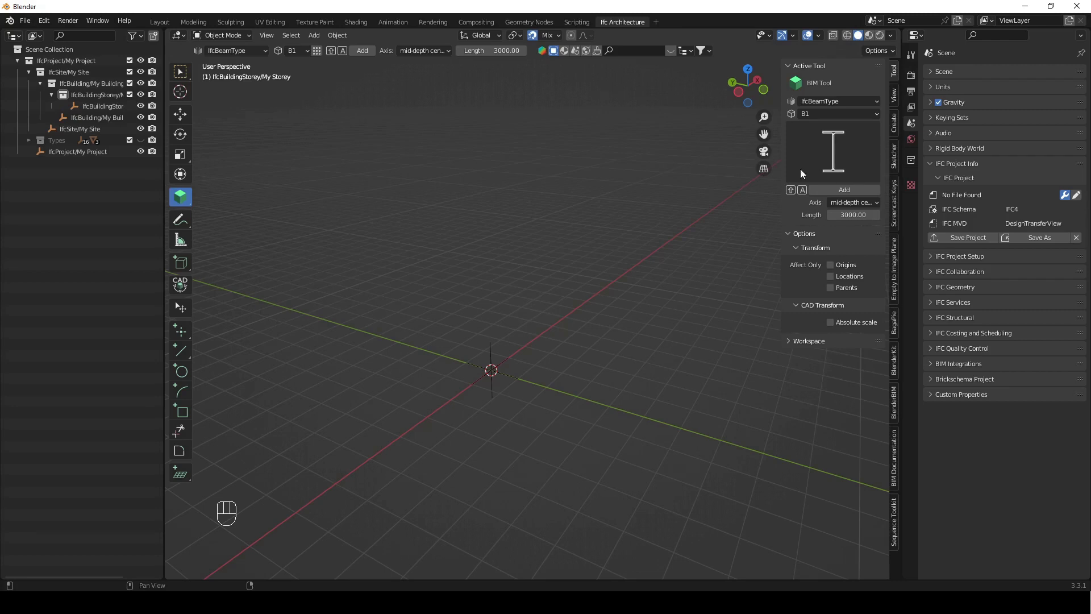
- Set the BIM Tool to the IfcWallType class with the WAL200 construction type
{"action": "left_click", "coordinate": [820, 100]}
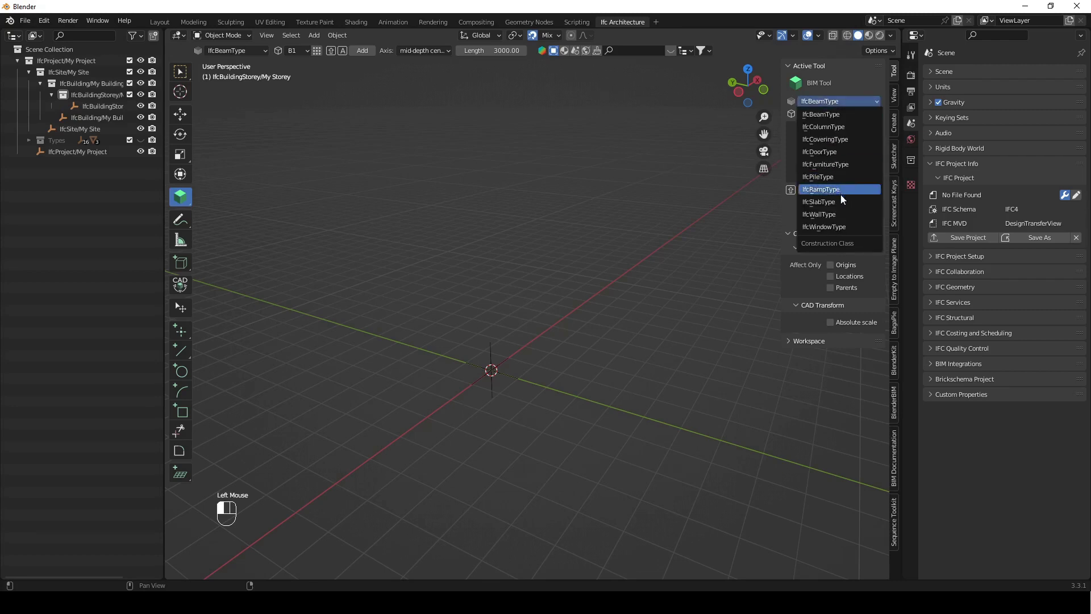
{"action": "left_click", "coordinate": [830, 214]}
{"action": "left_click", "coordinate": [830, 114]}
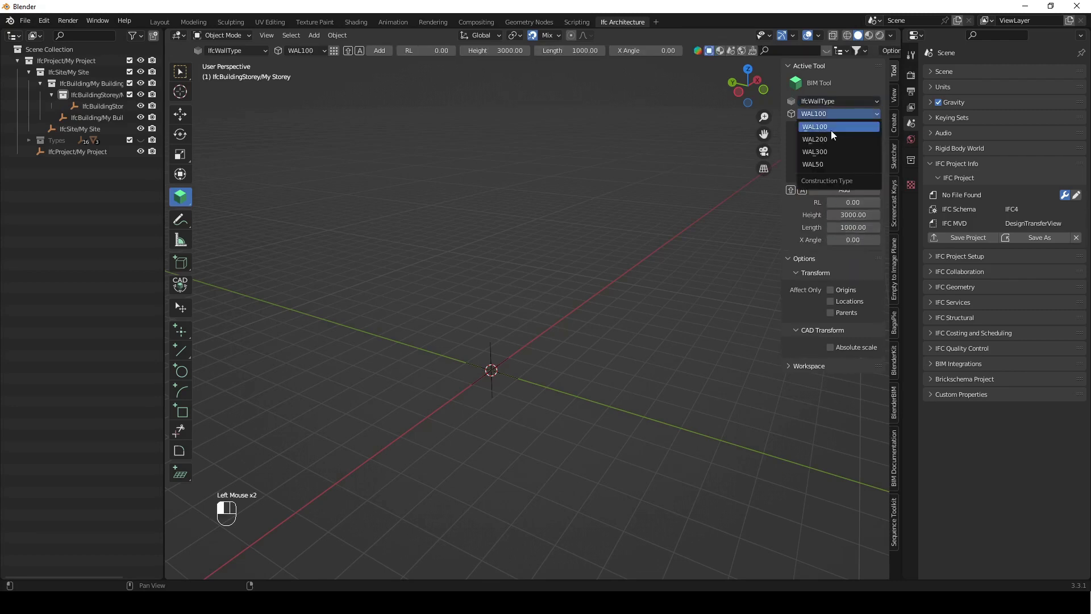
{"action": "left_click", "coordinate": [823, 142]}
- Add a WAL200 wall at the 3D cursor on the world origin and deselect it
{"action": "middle_click_drag", "start_coordinate": [682, 210], "coordinate": [660, 257]}
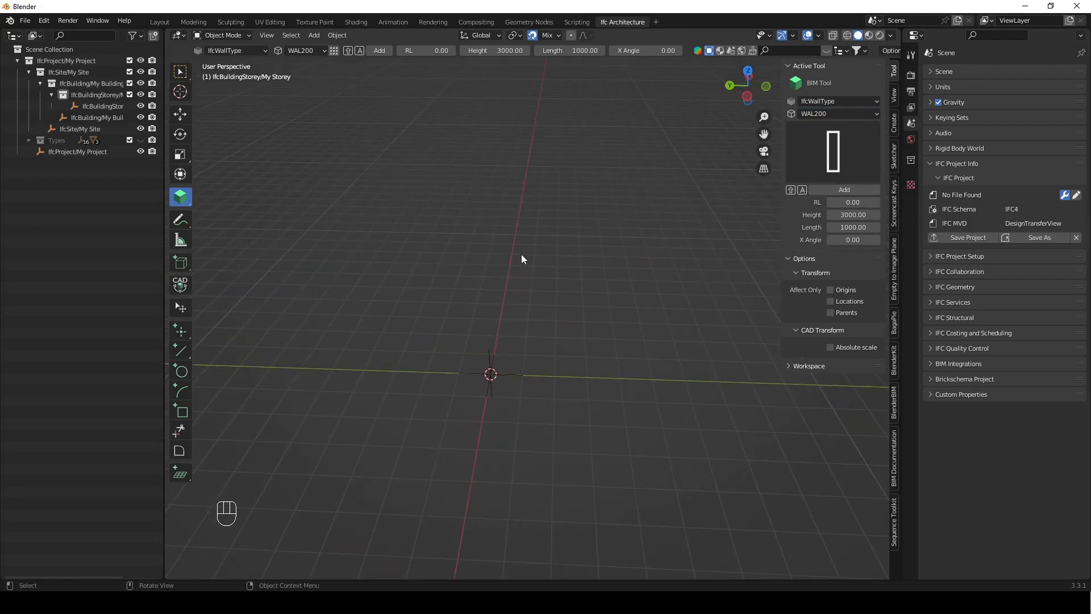
{"action": "key", "text": "shift+a"}
{"action": "middle_click_drag", "start_coordinate": [571, 251], "coordinate": [574, 213]}
{"action": "scroll", "coordinate": [537, 295], "scroll_direction": "up", "scroll_amount": 2}
{"action": "left_click", "coordinate": [576, 214]}
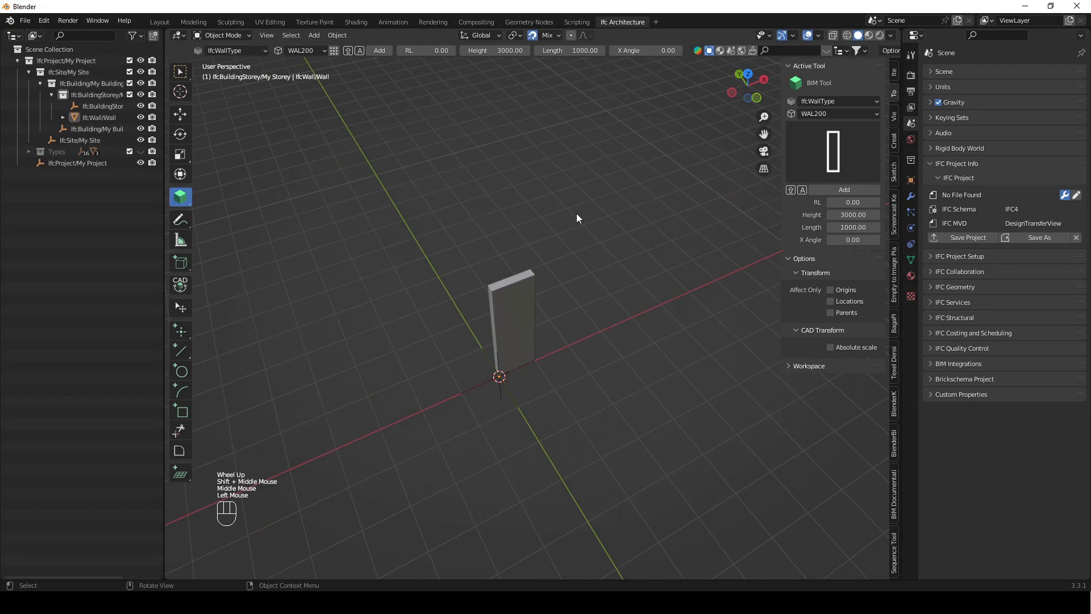
- Switch to the top orthographic view and select the new wall
{"action": "key", "text": "KP_7"}
{"action": "middle_click_drag", "start_coordinate": [576, 213], "coordinate": [411, 394], "text": "shift"}
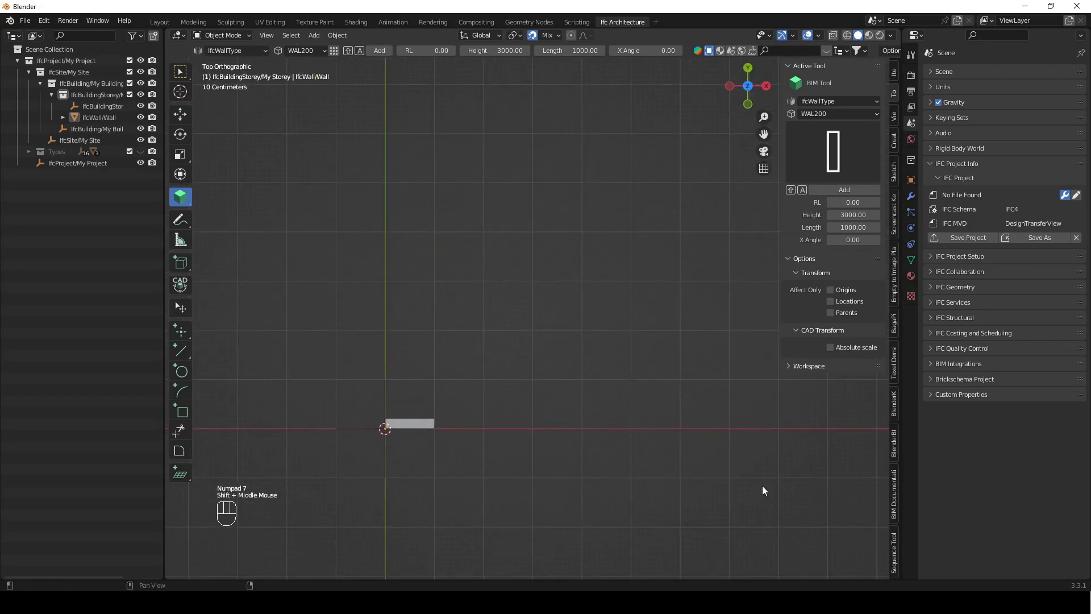
{"action": "middle_click_drag", "start_coordinate": [397, 482], "coordinate": [435, 459], "text": "shift"}
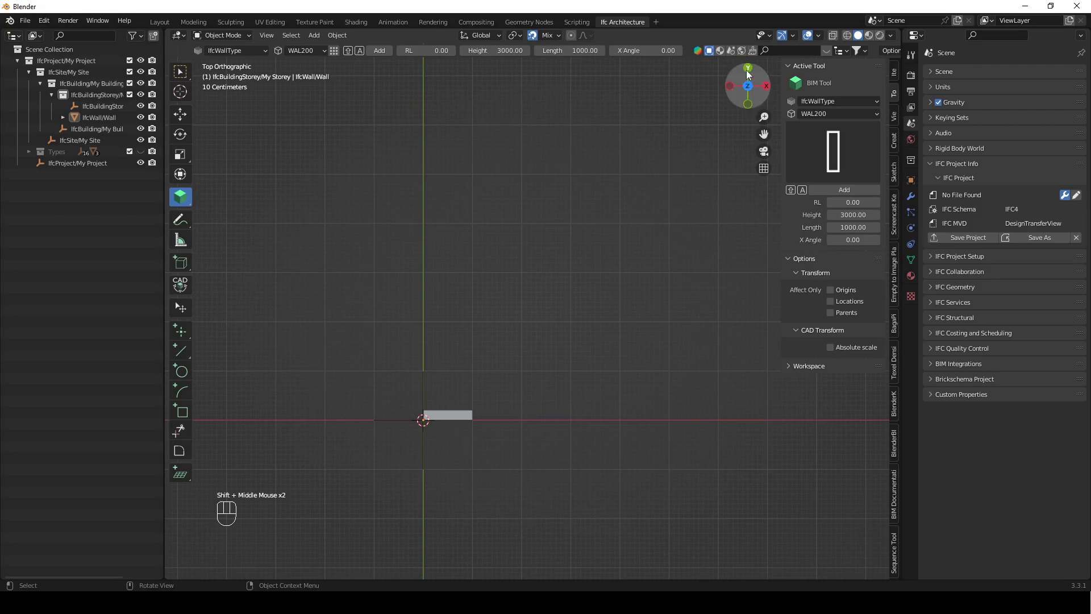
{"action": "left_click", "coordinate": [457, 415]}
{"action": "middle_click_drag", "start_coordinate": [498, 407], "coordinate": [483, 318], "text": "shift"}
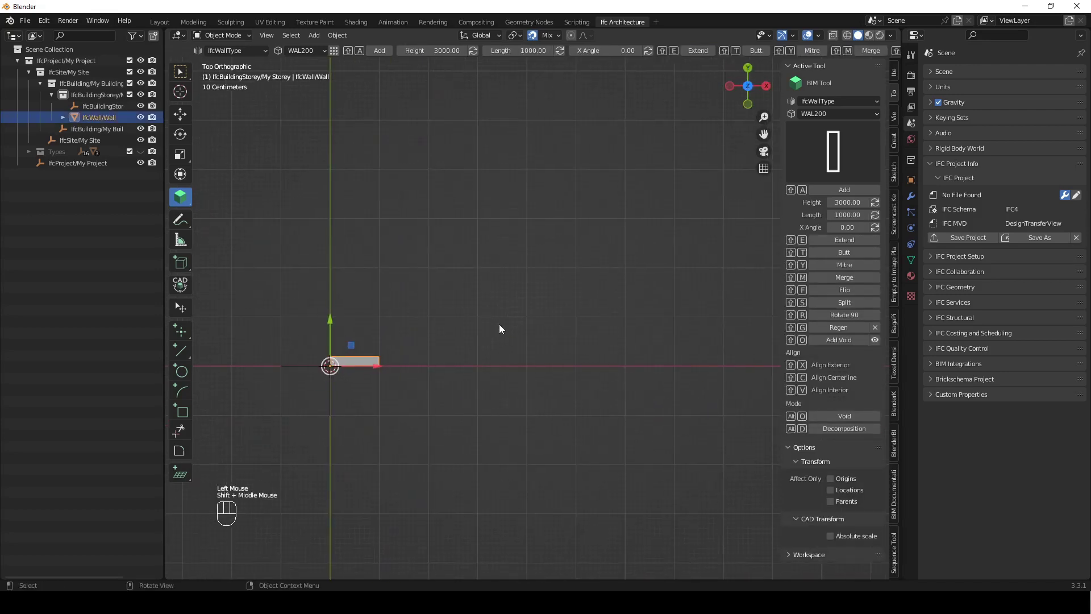
- Try extending the wall to the 3D cursor placed at different points, and undo the last extension
{"action": "right_click_drag", "start_coordinate": [557, 376], "coordinate": [475, 291], "text": "shift"}
{"action": "key", "text": "shift+e"}
{"action": "key", "text": "shift+e"}
{"action": "key", "text": "shift+e"}
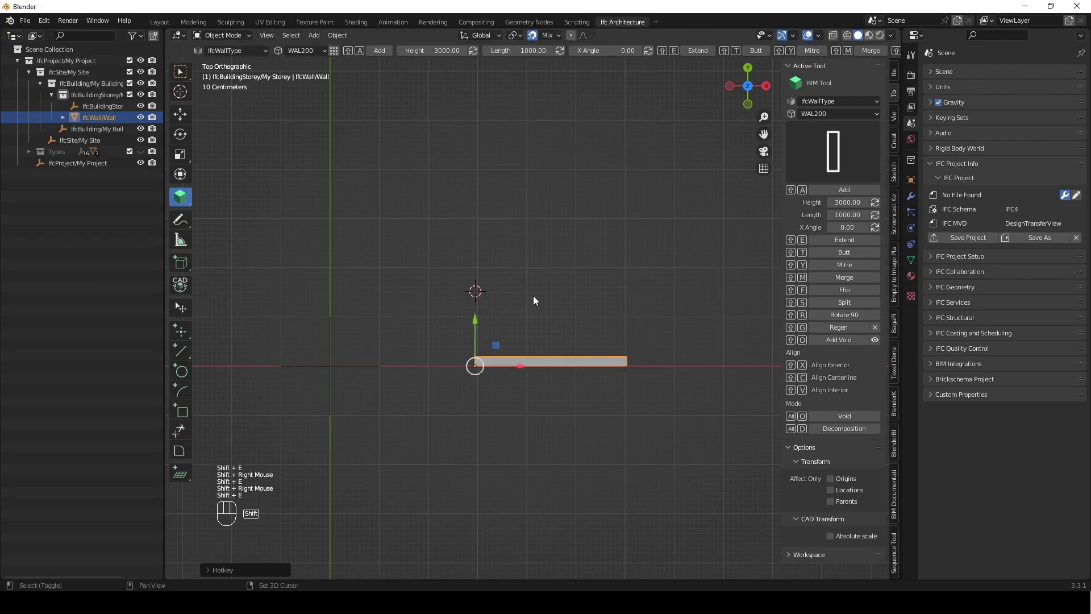
{"action": "key", "text": "ctrl+z"}
- Extend the wall's far end to the 3D cursor, then shorten it to a cursor position nearer the origin
{"action": "right_click", "coordinate": [638, 313], "text": "shift"}
{"action": "key", "text": "shift+e"}
{"action": "right_click", "coordinate": [529, 304], "text": "shift"}
{"action": "key", "text": "shift+e"}
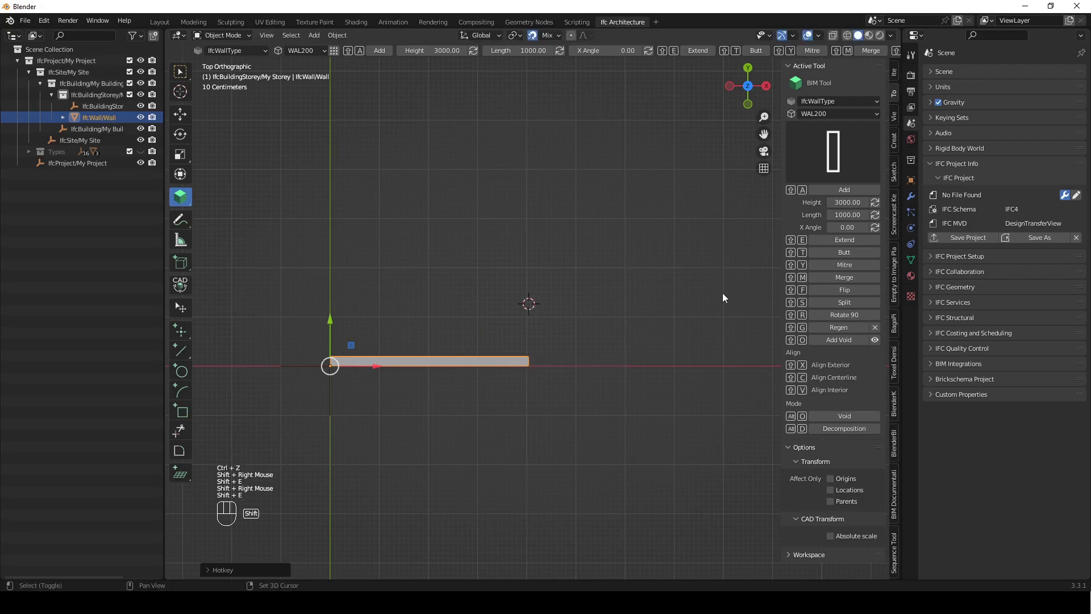
- Set the wall's length to 4250 mm and apply it to the selected wall
{"action": "left_click", "coordinate": [845, 215]}
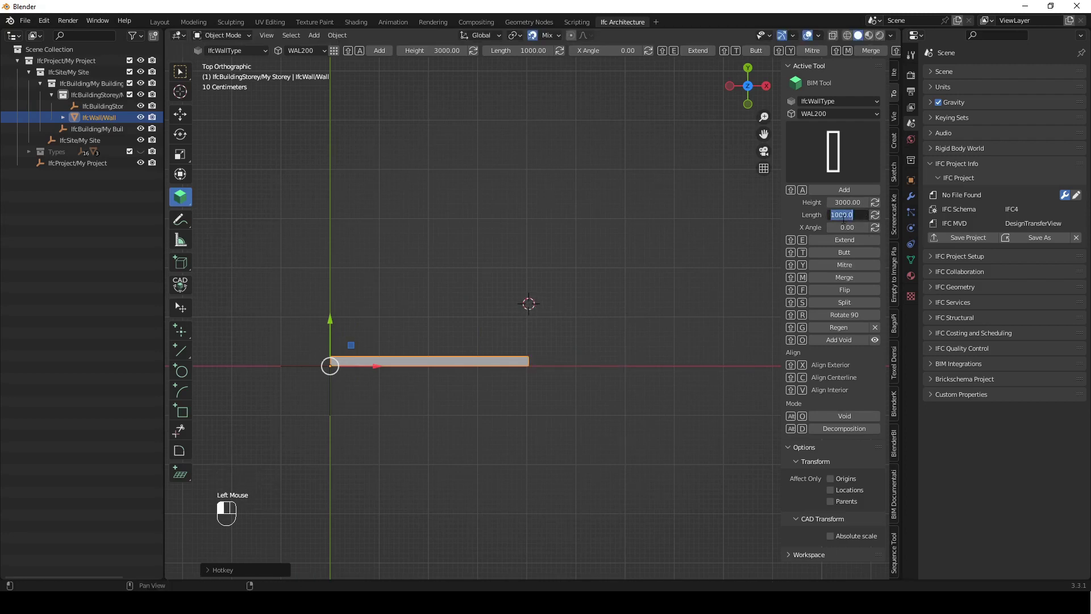
{"action": "type", "text": "4250"}
{"action": "key", "text": "Return"}
{"action": "left_click", "coordinate": [876, 215]}
- Place the 3D cursor on the first wall's far end corner and add a second WAL200 wall there, perpendicular to the first
{"action": "right_click_drag", "start_coordinate": [599, 310], "coordinate": [542, 346], "text": "shift"}
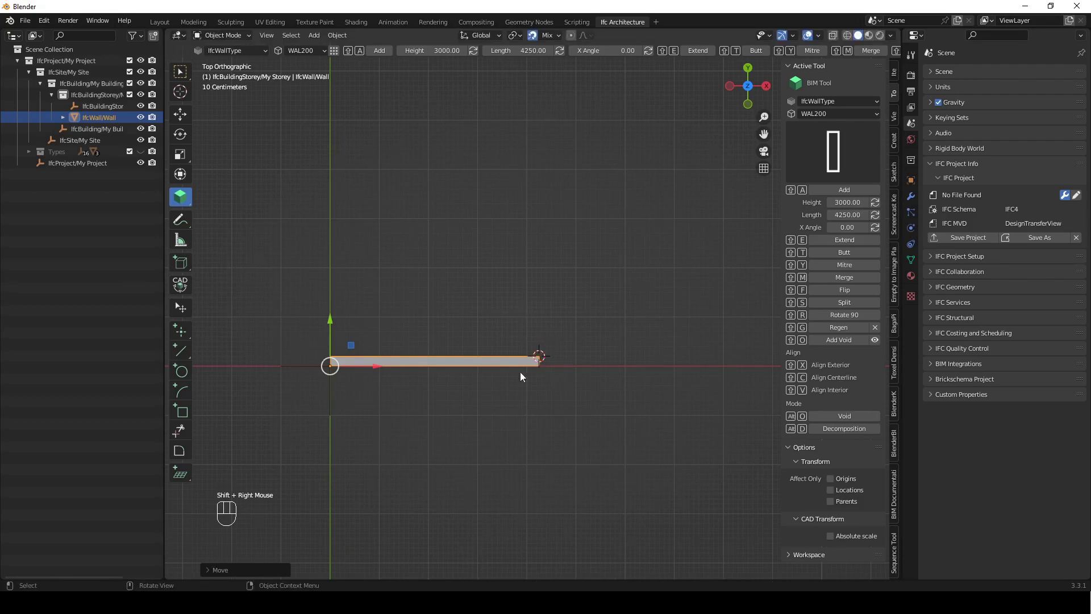
{"action": "key", "text": "shift+a"}
{"action": "middle_click_drag", "start_coordinate": [565, 334], "coordinate": [580, 320], "text": "shift"}
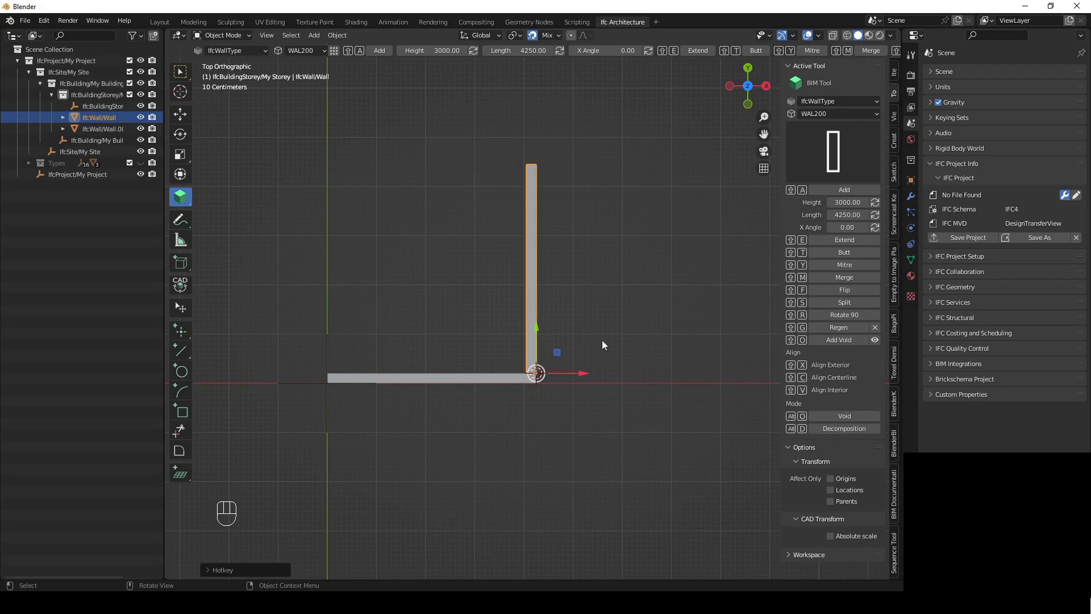
- Set the perpendicular wall's length to 3500 mm and move it along Y onto the first wall's outer face line
{"action": "left_click", "coordinate": [846, 214]}
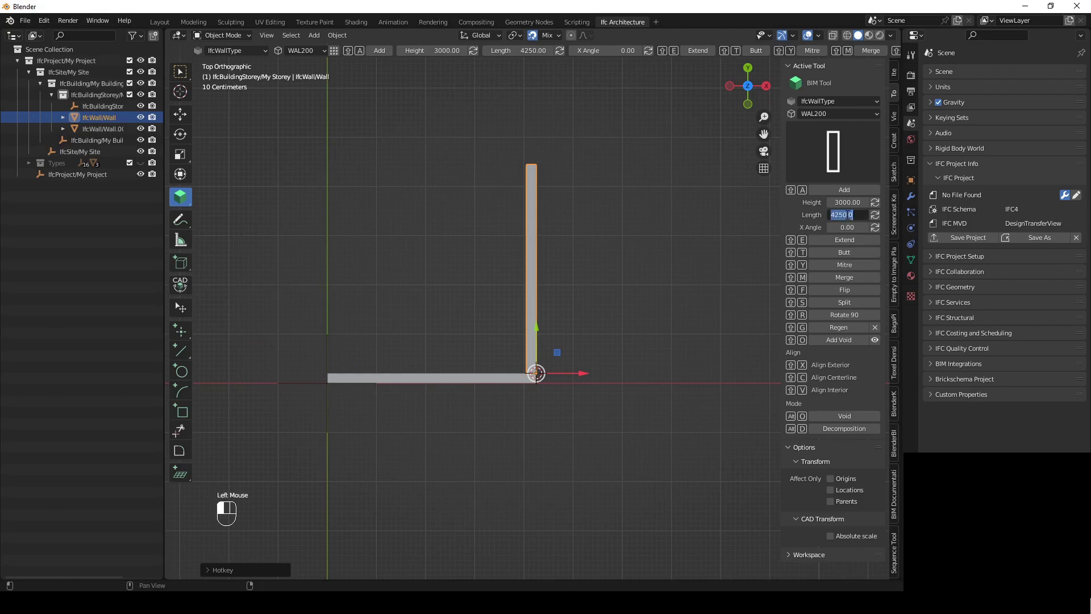
{"action": "type", "text": "3500"}
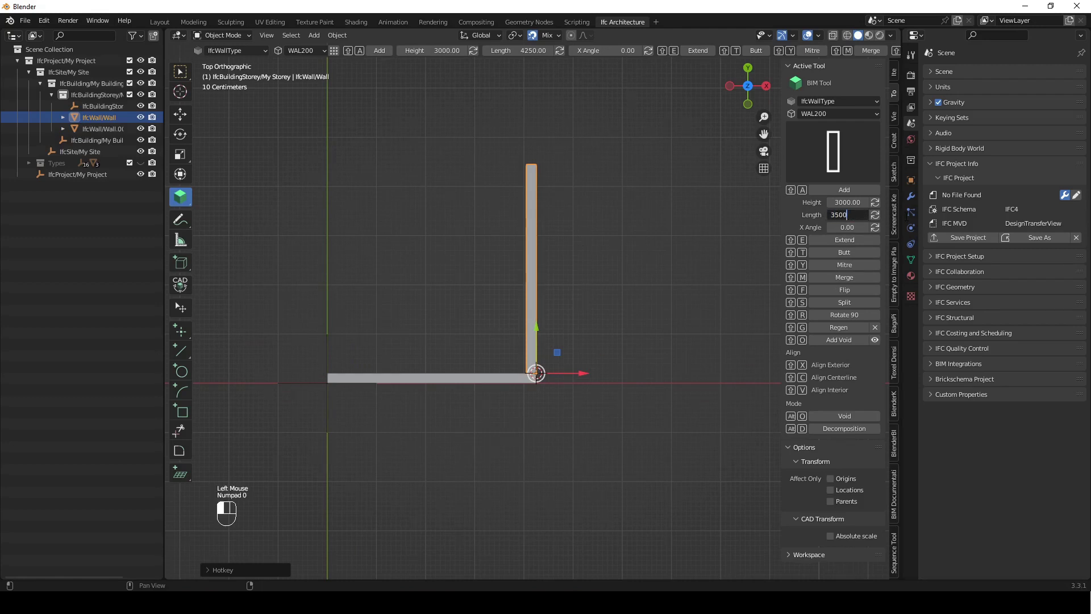
{"action": "left_click", "coordinate": [875, 214]}
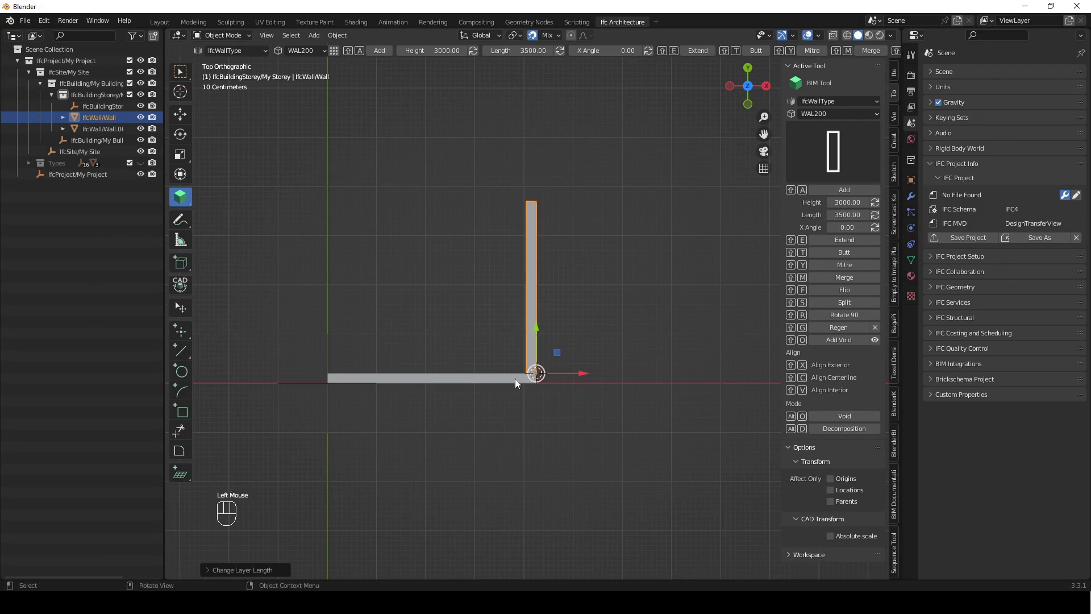
{"action": "key", "text": "g"}
{"action": "key", "text": "y"}
{"action": "left_click", "coordinate": [526, 402]}
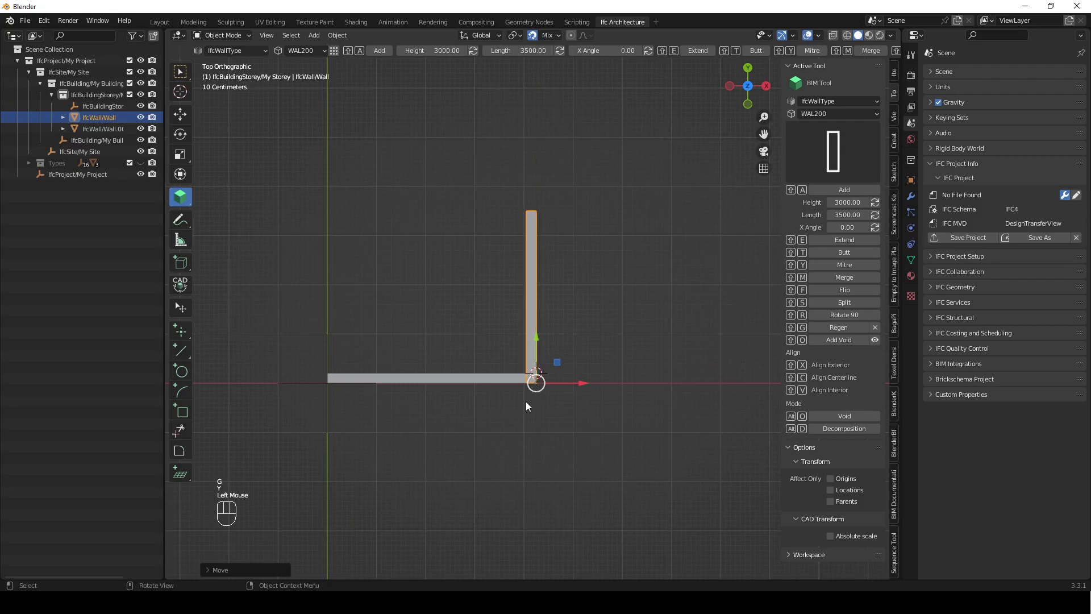
- Butt-join the first wall and the perpendicular wall at their shared corner
{"action": "middle_click_drag", "start_coordinate": [526, 401], "coordinate": [466, 342]}
{"action": "left_click", "coordinate": [481, 277]}
{"action": "scroll", "coordinate": [482, 277], "scroll_direction": "up", "scroll_amount": 2}
{"action": "left_click", "coordinate": [427, 407]}
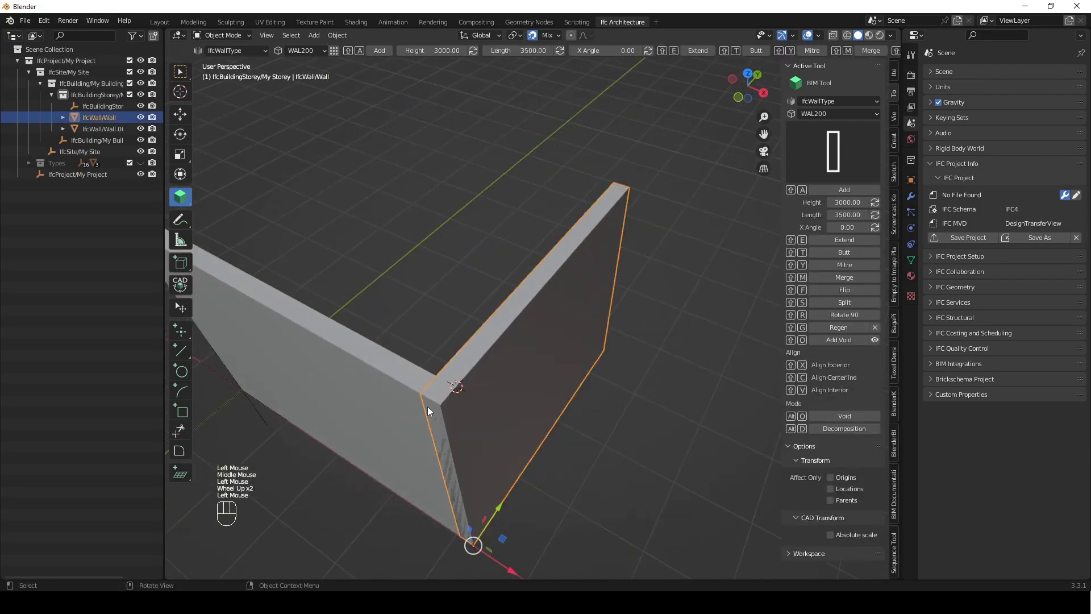
{"action": "left_click", "coordinate": [383, 400]}
{"action": "middle_click_drag", "start_coordinate": [383, 400], "coordinate": [489, 394], "text": "shift"}
{"action": "left_click", "coordinate": [529, 337]}
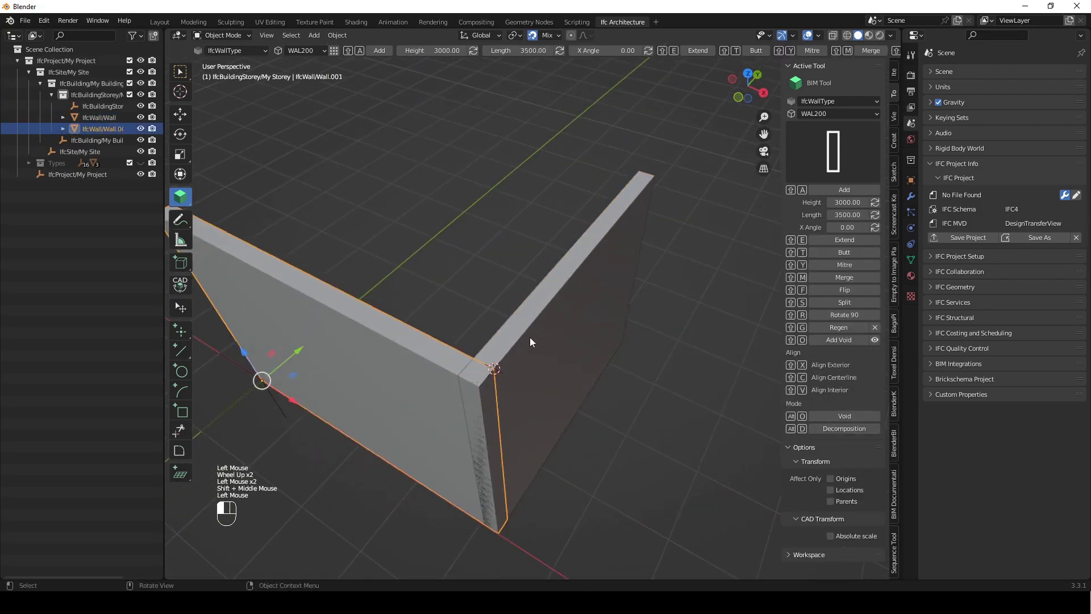
{"action": "scroll", "coordinate": [636, 329], "scroll_direction": "down", "scroll_amount": 1}
{"action": "key", "text": "shift"}
{"action": "left_click", "coordinate": [409, 355], "text": "shift"}
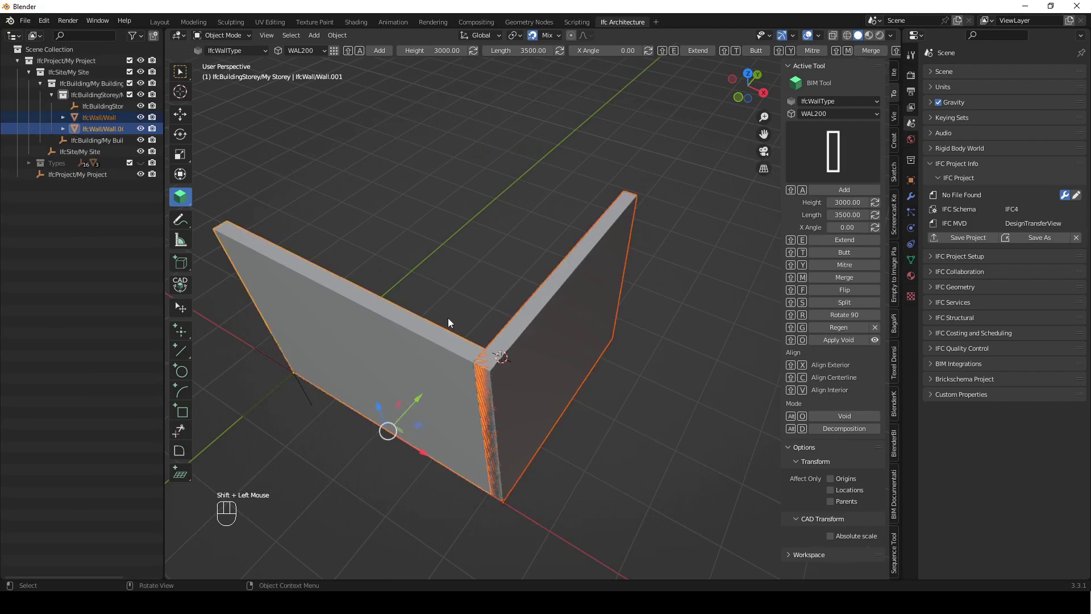
{"action": "middle_click_drag", "start_coordinate": [447, 318], "coordinate": [465, 300], "text": "shift"}
{"action": "key", "text": "shift+t"}
{"action": "mouse_move", "coordinate": [485, 359]}
{"action": "middle_mouse_down"}
{"action": "mouse_move", "coordinate": [568, 373]}
{"action": "mouse_move", "coordinate": [510, 339]}
{"action": "mouse_move", "coordinate": [475, 302]}
{"action": "middle_mouse_up"}
{"action": "scroll", "coordinate": [547, 339], "scroll_direction": "down", "scroll_amount": 2}
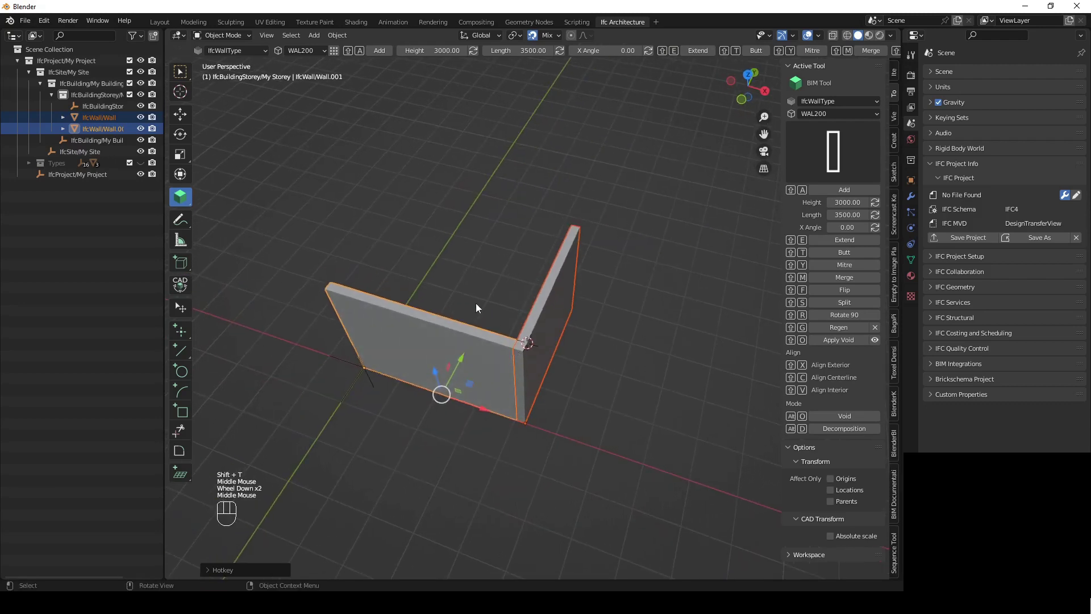
- In top view, add a WAL200 wall at the perpendicular wall's far end and extend it back to the Y axis
{"action": "key", "text": "KP_7"}
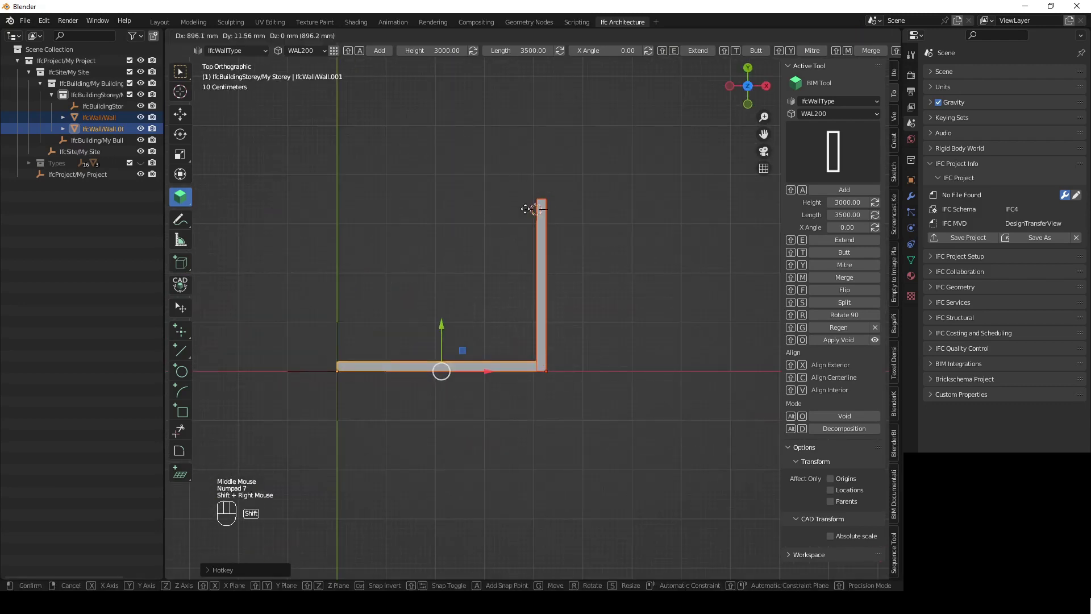
{"action": "right_click_drag", "start_coordinate": [512, 222], "coordinate": [535, 200], "text": "shift"}
{"action": "key", "text": "shift+a"}
{"action": "right_click_drag", "start_coordinate": [368, 222], "coordinate": [337, 360], "text": "shift"}
{"action": "key", "text": "shift+e"}
- Add a WAL200 wall at the new wall's open end and extend it to the first wall, closing the rectangle
{"action": "right_click_drag", "start_coordinate": [390, 283], "coordinate": [337, 208], "text": "shift"}
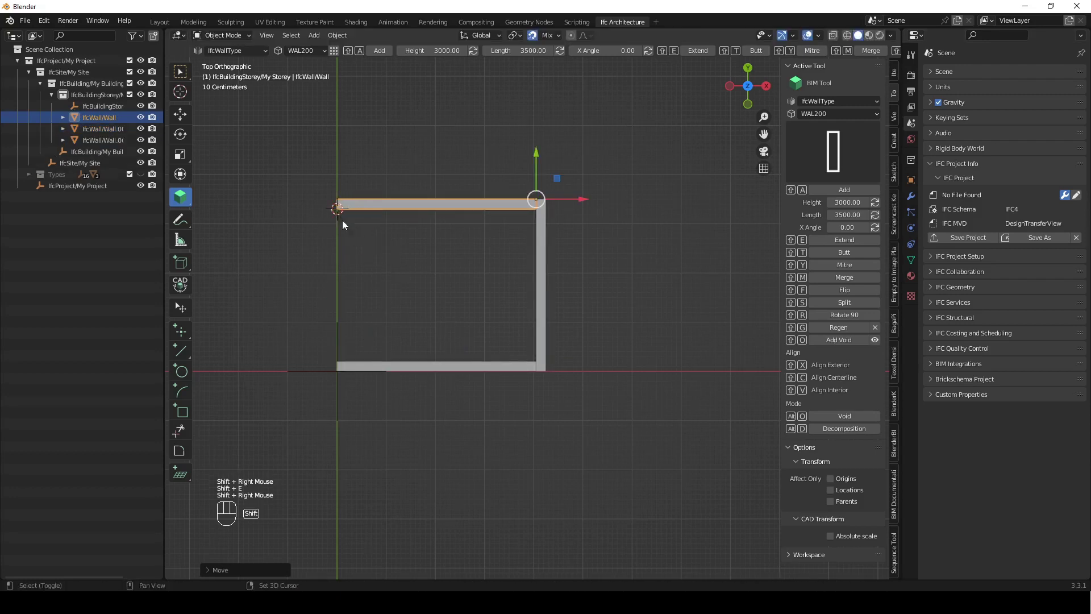
{"action": "key", "text": "shift+a"}
{"action": "right_click_drag", "start_coordinate": [382, 294], "coordinate": [372, 360], "text": "shift"}
{"action": "key", "text": "shift+e"}
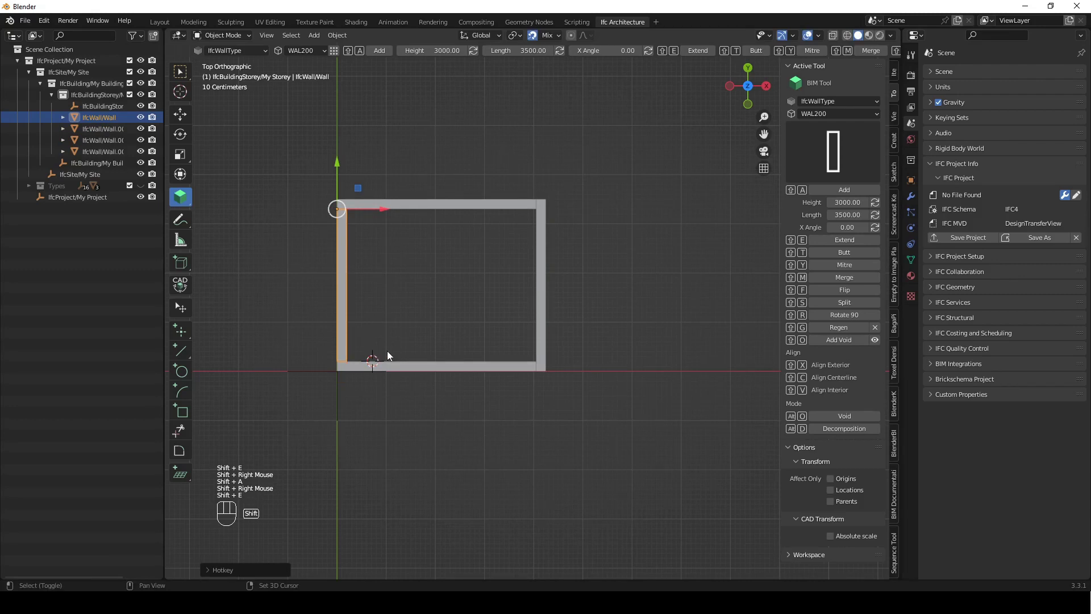
- Add a wall outward from the rectangle's outer corner on the Y axis, rotate it 90°, and set its length to 1500 mm
{"action": "middle_click_drag", "start_coordinate": [405, 226], "coordinate": [509, 287], "text": "shift"}
{"action": "right_click_drag", "start_coordinate": [440, 259], "coordinate": [432, 244], "text": "shift"}
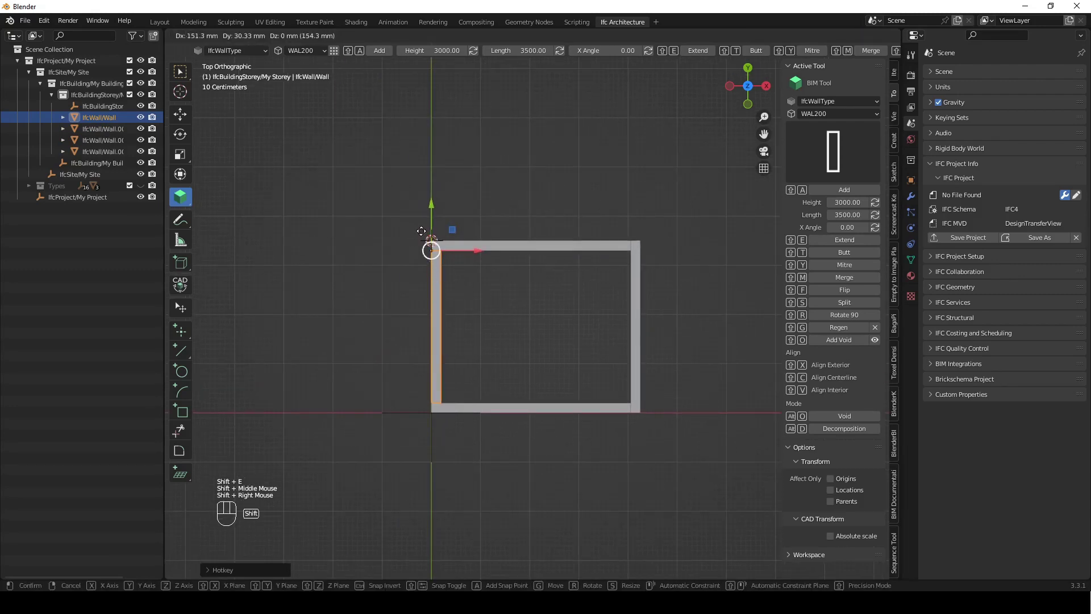
{"action": "key", "text": "shift+a"}
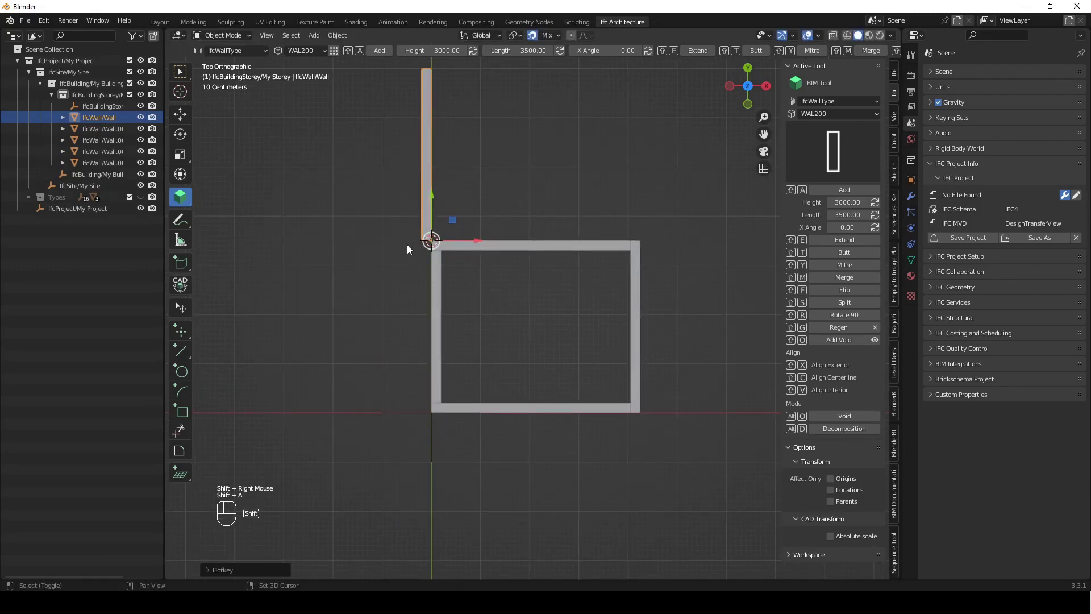
{"action": "key", "text": "shift+r"}
{"action": "left_click", "coordinate": [846, 214]}
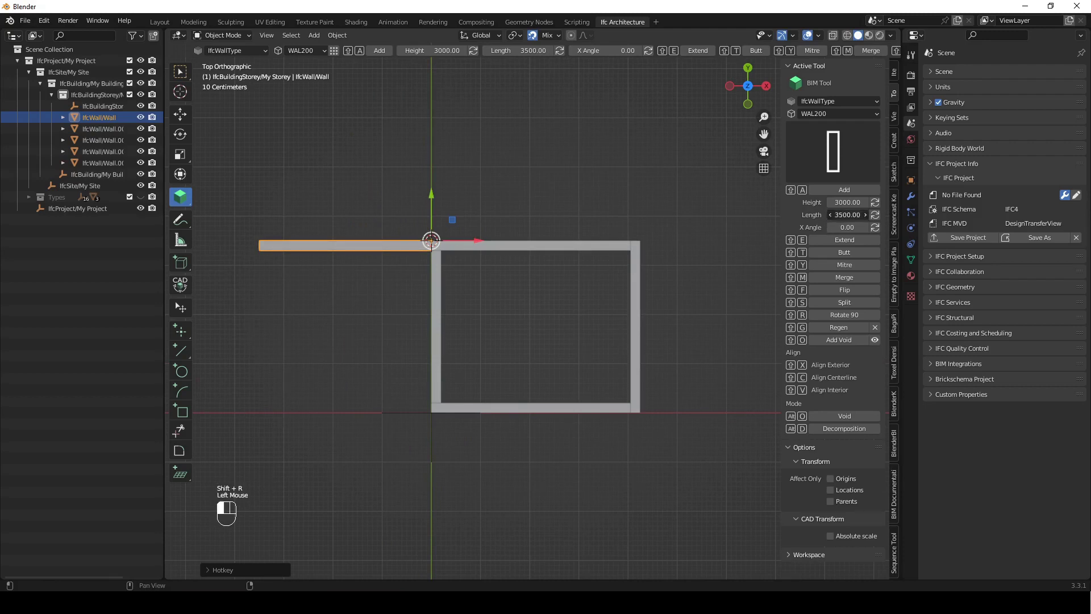
{"action": "type", "text": "1500"}
{"action": "left_click", "coordinate": [877, 215]}
- Add a WAL200 wall at the 1500 mm wall's free end and extend it to the X axis
{"action": "right_click_drag", "start_coordinate": [411, 269], "coordinate": [356, 250], "text": "shift"}
{"action": "key", "text": "shift+a"}
{"action": "right_click", "coordinate": [433, 412], "text": "shift"}
{"action": "key", "text": "shift+e"}
{"action": "middle_click_drag", "start_coordinate": [440, 427], "coordinate": [398, 437], "text": "shift"}
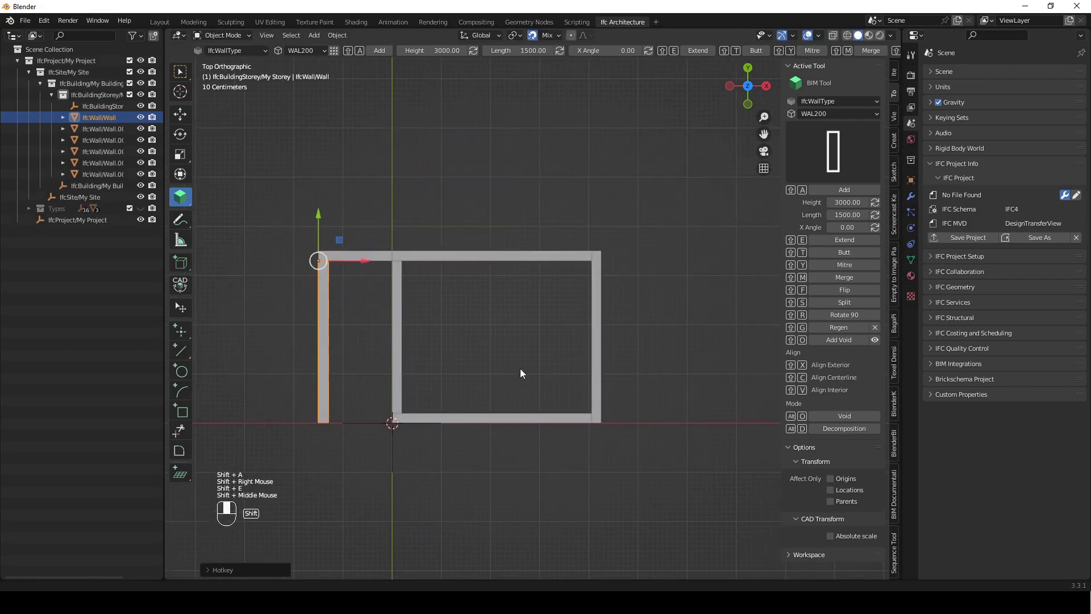
- Add a WAL100 partition at the room's inner corner near the origin, rotate it 90°, and move it 1200 mm along X
{"action": "left_click", "coordinate": [833, 117]}
{"action": "right_click", "coordinate": [400, 411], "text": "shift"}
{"action": "key", "text": "shift+a"}
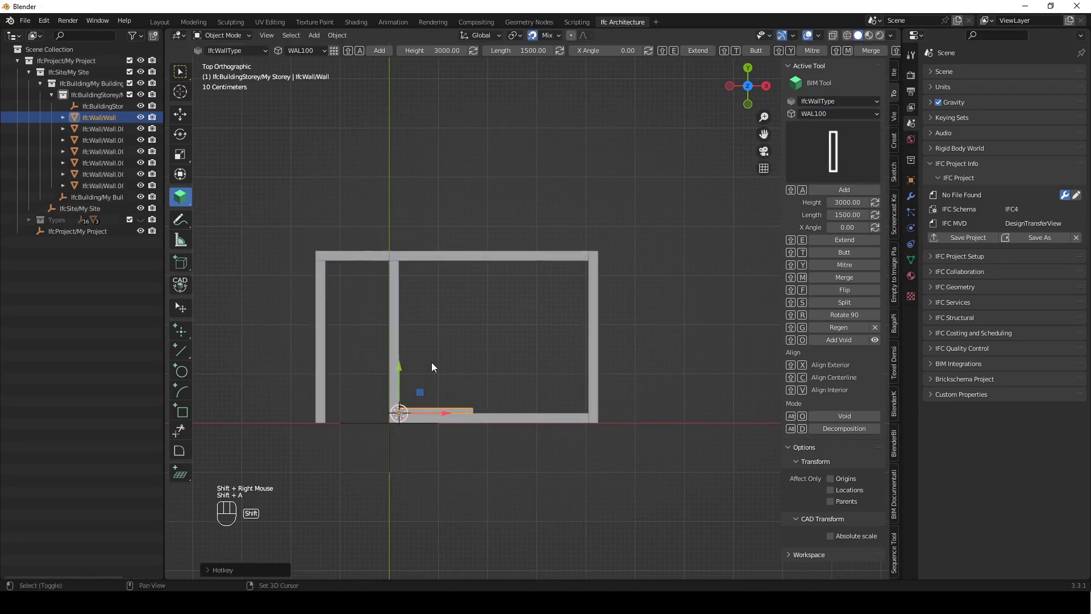
{"action": "key", "text": "shift+r"}
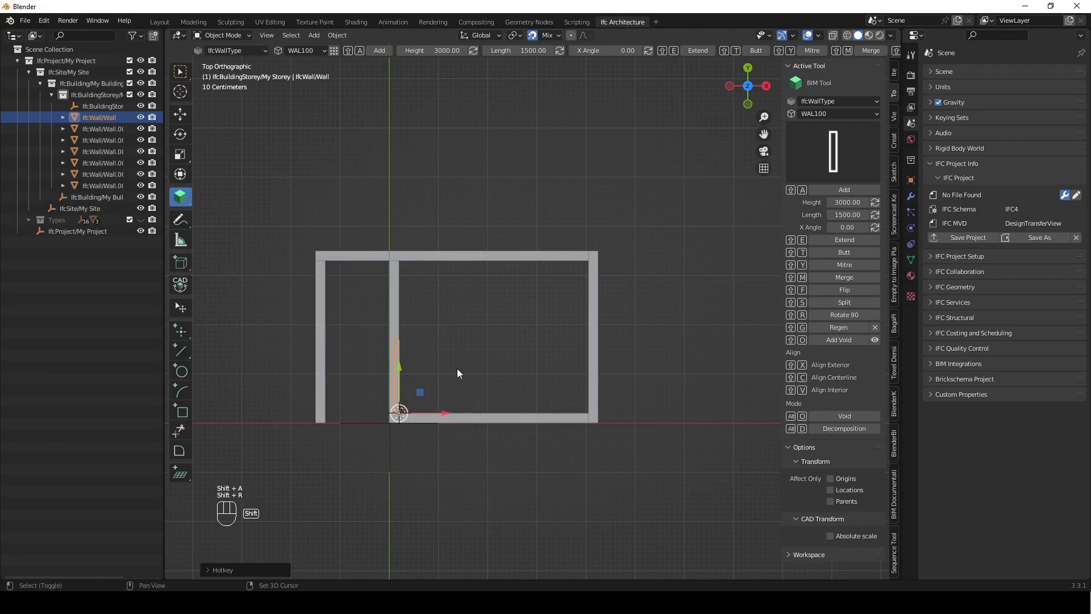
{"action": "key", "text": "g"}
{"action": "key", "text": "y"}
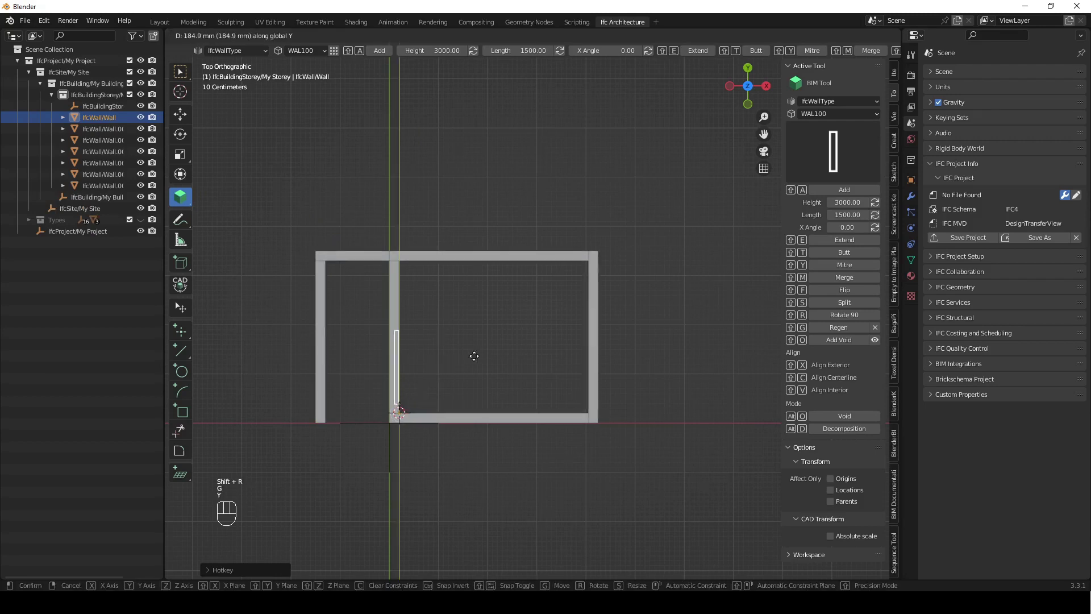
{"action": "key", "text": "x"}
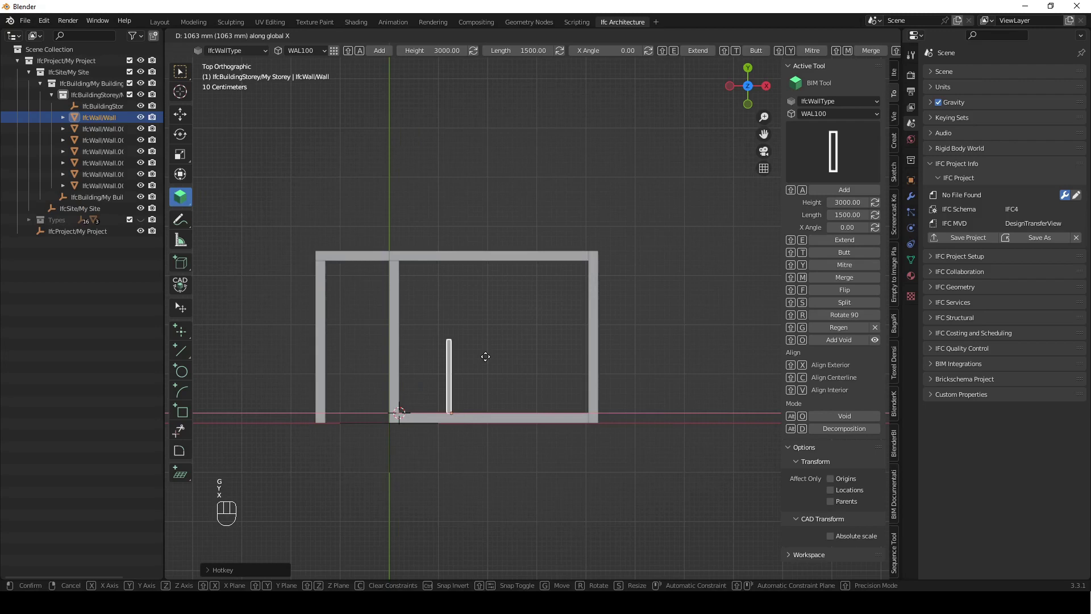
{"action": "key", "text": "KP_1"}
{"action": "key", "text": "KP_2"}
{"action": "key", "text": "KP_0"}
{"action": "key", "text": "KP_0"}
{"action": "key", "text": "Return"}
- Add a second WAL100 partition at the opposite inner corner of the same wall and move it -1200 mm along Y
{"action": "right_click", "coordinate": [399, 261], "text": "shift"}
{"action": "key", "text": "shift+a"}
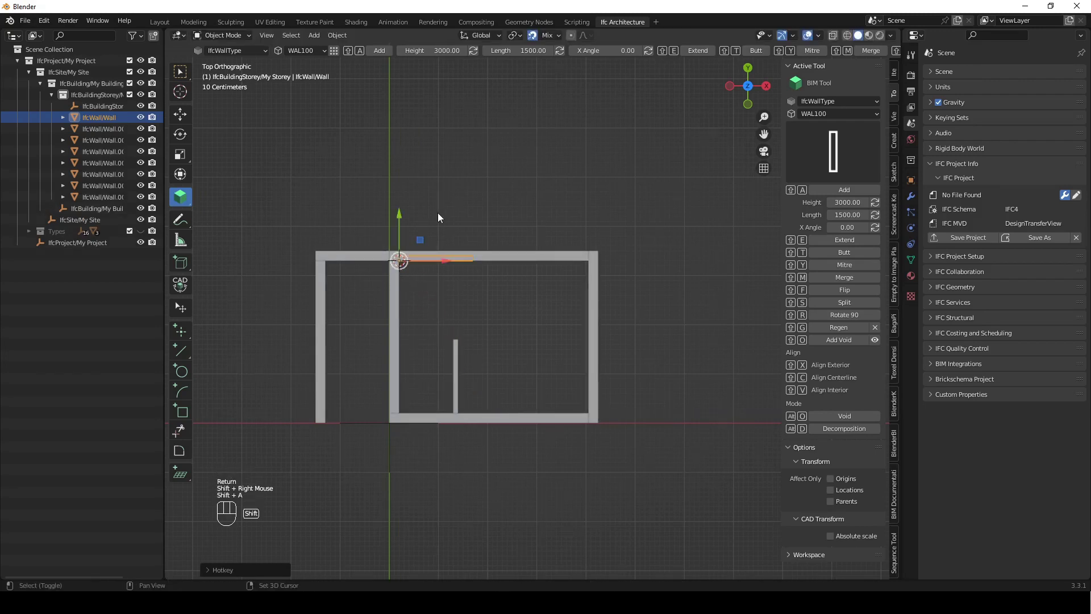
{"action": "key", "text": "g"}
{"action": "key", "text": "y"}
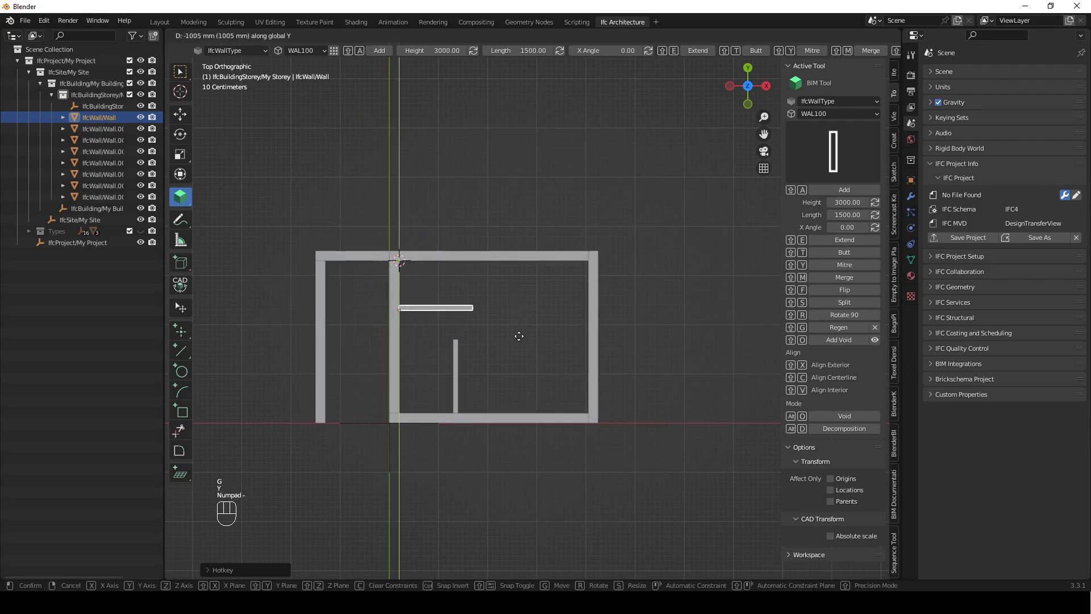
{"action": "key", "text": "KP_1"}
{"action": "key", "text": "KP_2"}
{"action": "key", "text": "KP_0"}
{"action": "key", "text": "KP_0"}
{"action": "key", "text": "Return"}
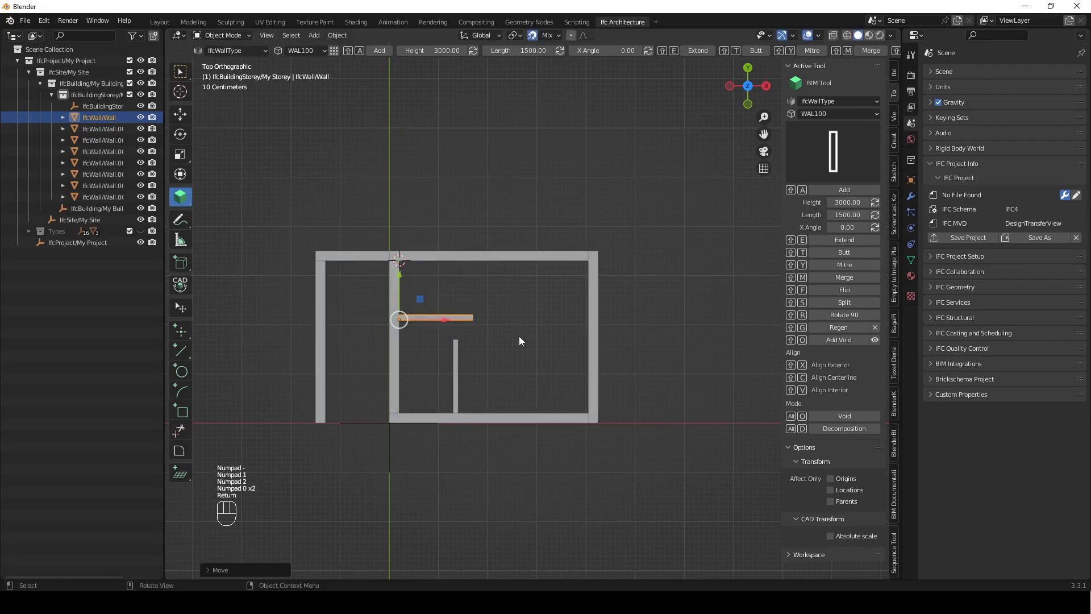
- Butt-join the two WAL100 partitions to enclose the small room
{"action": "left_click", "coordinate": [456, 370], "text": "shift"}
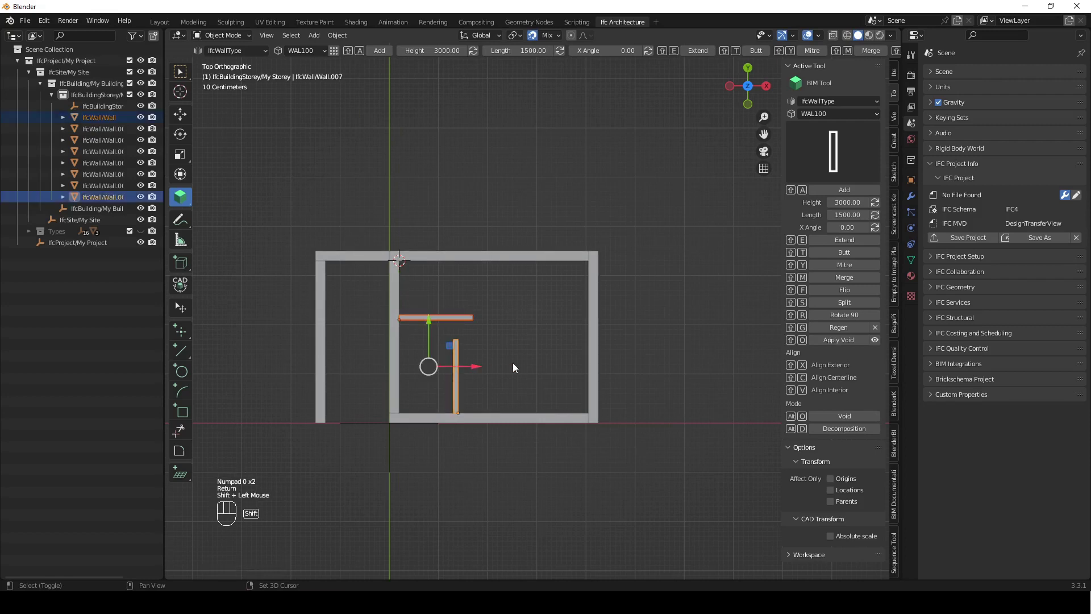
{"action": "key", "text": "shift+t"}
{"action": "middle_click_drag", "start_coordinate": [497, 393], "coordinate": [615, 203]}
{"action": "left_click", "coordinate": [616, 203]}
{"action": "left_click", "coordinate": [503, 361]}
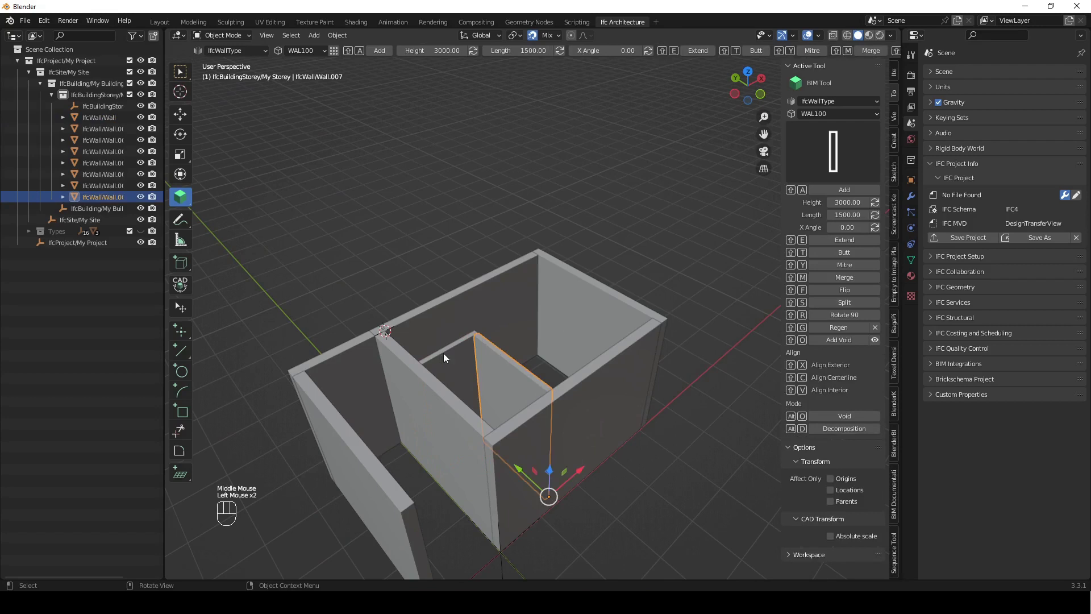
{"action": "left_click", "coordinate": [441, 353]}
{"action": "scroll", "coordinate": [543, 202], "scroll_direction": "down", "scroll_amount": 2}
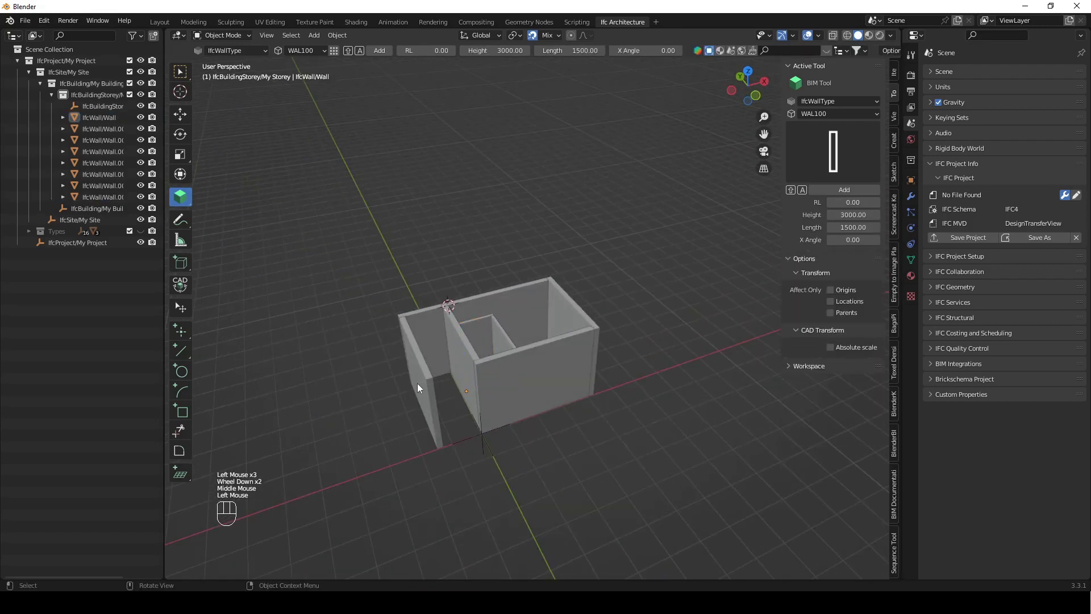
- Set the height of the outer wall parallel to the Y axis to 1200 mm and apply it
{"action": "middle_click_drag", "start_coordinate": [417, 384], "coordinate": [469, 358]}
{"action": "left_click", "coordinate": [466, 361]}
{"action": "left_click", "coordinate": [847, 214]}
{"action": "type", "text": "1200"}
{"action": "left_click", "coordinate": [847, 202]}
{"action": "type", "text": "1200"}
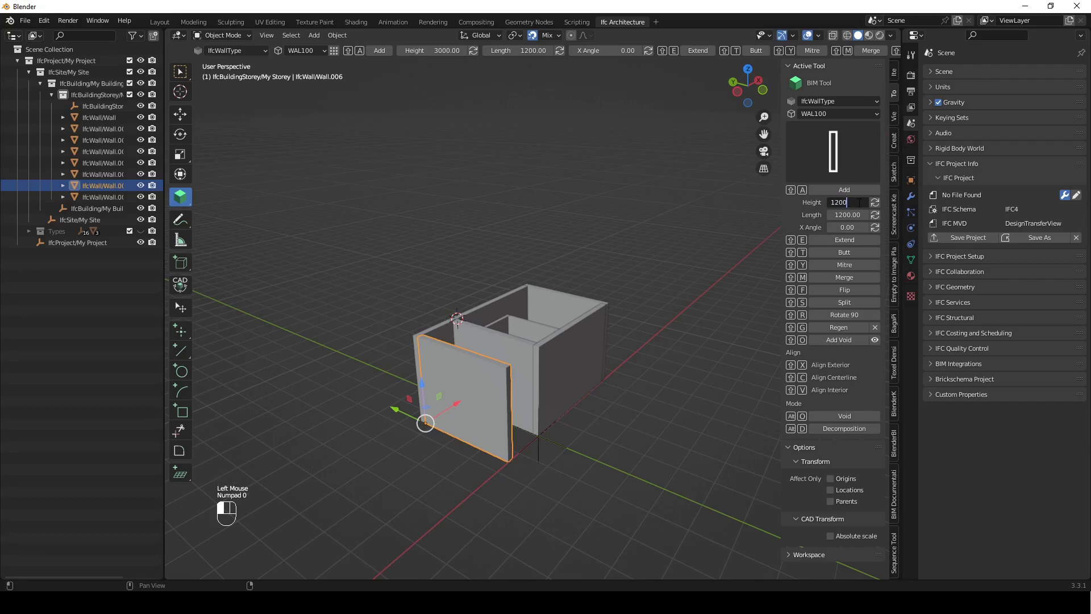
{"action": "left_click", "coordinate": [876, 202]}
{"action": "left_click", "coordinate": [496, 233]}
{"action": "middle_click_drag", "start_coordinate": [496, 233], "coordinate": [465, 447]}
{"action": "scroll", "coordinate": [458, 442], "scroll_direction": "up", "scroll_amount": 2}
{"action": "scroll", "coordinate": [464, 447], "scroll_direction": "down", "scroll_amount": 1}
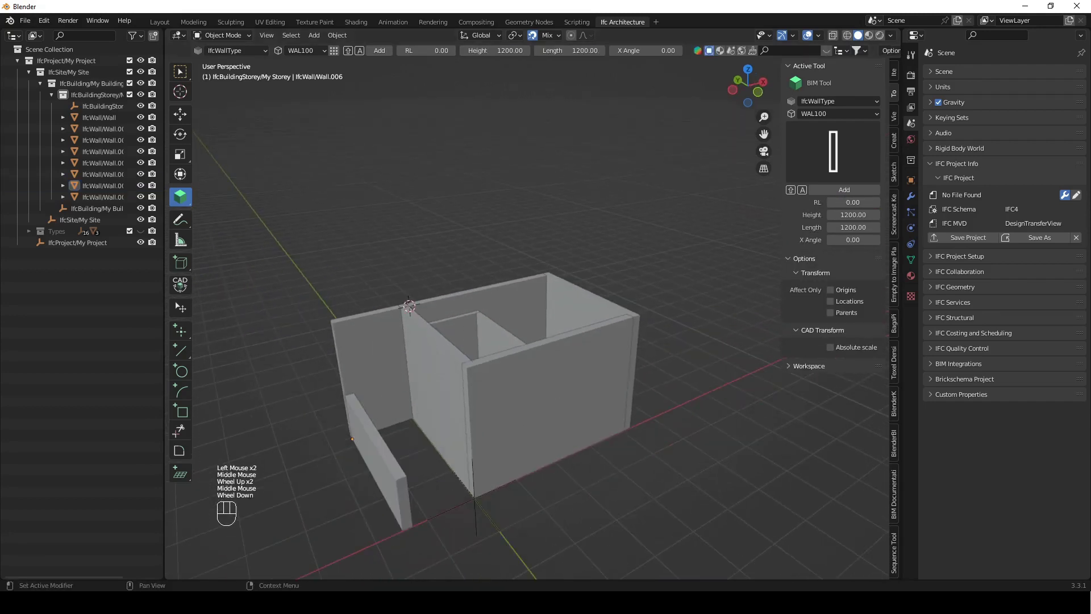
- Choose the IfcDoorType DT01 and insert a door in the wall on the Y axis, near the 3D cursor at its base
{"action": "left_click", "coordinate": [843, 101]}
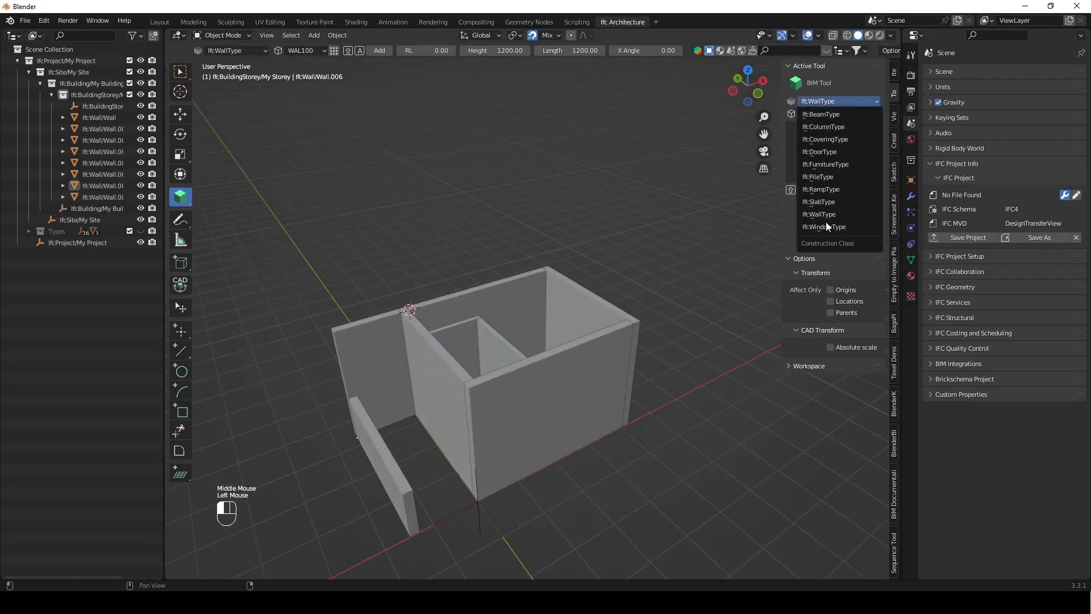
{"action": "left_click", "coordinate": [823, 153]}
{"action": "middle_click_drag", "start_coordinate": [772, 216], "coordinate": [568, 341]}
{"action": "right_click_drag", "start_coordinate": [500, 420], "coordinate": [451, 461], "text": "shift"}
{"action": "left_click", "coordinate": [479, 393]}
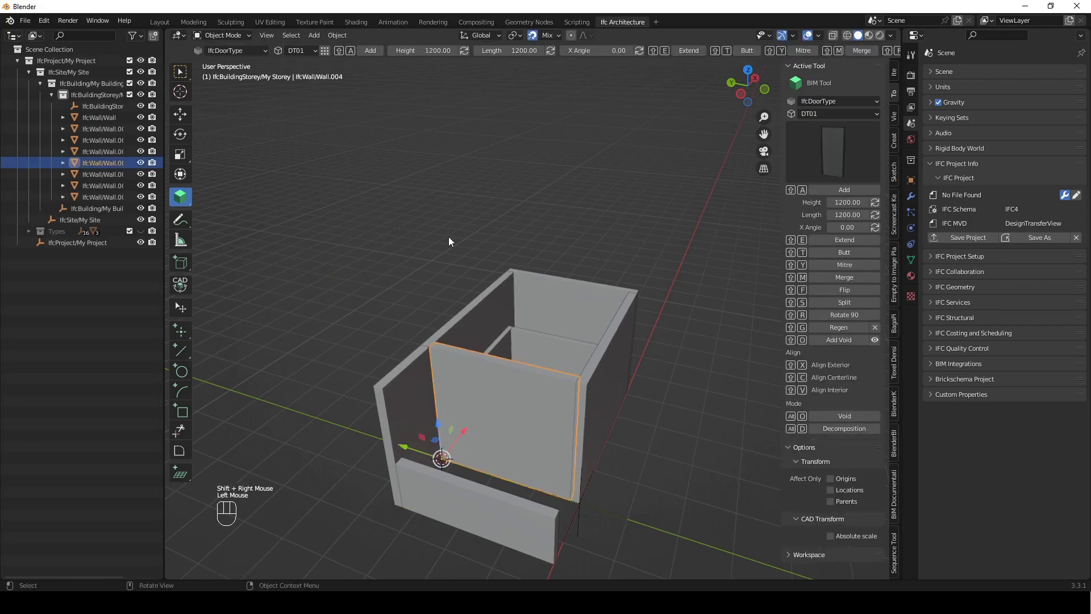
{"action": "key", "text": "shift+a"}
- Insert a second DT01 door in the partition wall of the small room
{"action": "middle_click_drag", "start_coordinate": [588, 305], "coordinate": [369, 346]}
{"action": "left_click", "coordinate": [500, 264]}
{"action": "scroll", "coordinate": [497, 261], "scroll_direction": "up", "scroll_amount": 2}
{"action": "right_click_drag", "start_coordinate": [452, 288], "coordinate": [451, 288], "text": "shift"}
{"action": "key", "text": "shift+a"}
{"action": "middle_click_drag", "start_coordinate": [483, 225], "coordinate": [643, 233]}
{"action": "scroll", "coordinate": [642, 233], "scroll_direction": "down", "scroll_amount": 3}
- Choose the IfcWindowType WT01 and insert a window beside the door in the wall on the Y axis
{"action": "left_click", "coordinate": [858, 101]}
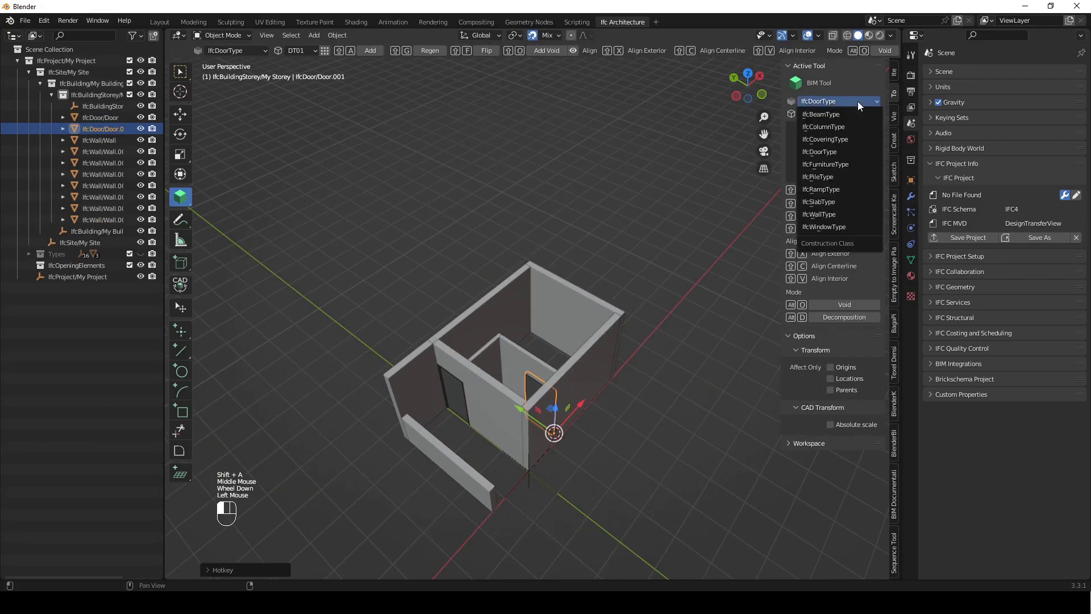
{"action": "left_click", "coordinate": [828, 227]}
{"action": "right_click_drag", "start_coordinate": [590, 381], "coordinate": [499, 441], "text": "shift"}
{"action": "middle_click_drag", "start_coordinate": [499, 441], "coordinate": [519, 431]}
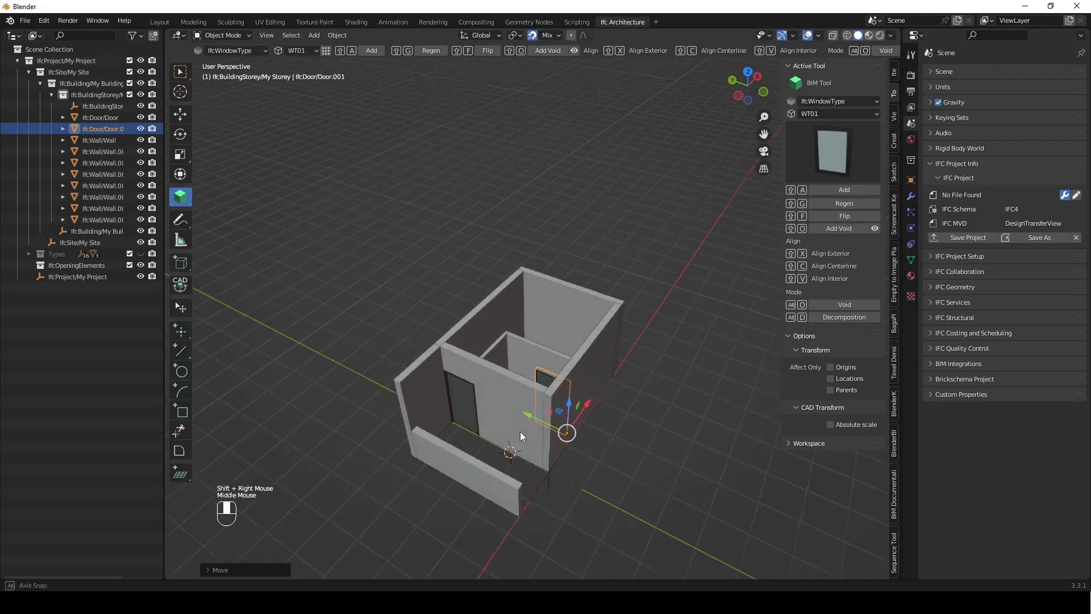
{"action": "left_click", "coordinate": [517, 409]}
{"action": "key", "text": "shift+a"}
- Insert a second WT01 window midway along the end wall opposite the entrance door
{"action": "middle_click_drag", "start_coordinate": [613, 340], "coordinate": [492, 345]}
{"action": "left_click", "coordinate": [492, 345]}
{"action": "right_click_drag", "start_coordinate": [492, 345], "coordinate": [509, 407], "text": "shift"}
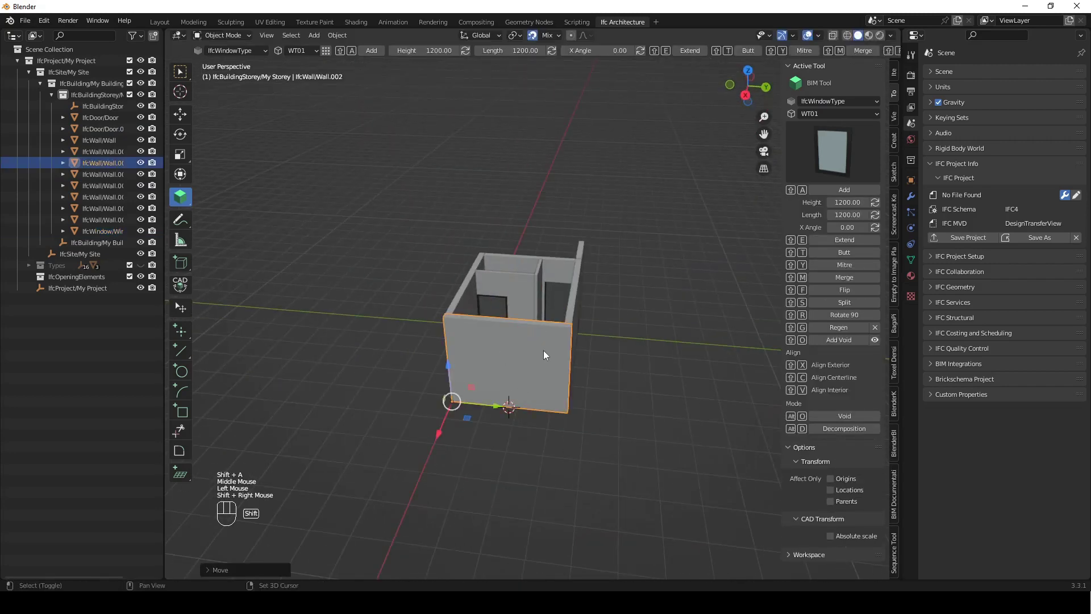
{"action": "key", "text": "shift+a"}
- Clear the selection, place the 3D cursor inside the large room, and activate the Select Box tool
{"action": "middle_click_drag", "start_coordinate": [449, 364], "coordinate": [614, 346]}
{"action": "left_click", "coordinate": [469, 380]}
{"action": "middle_click_drag", "start_coordinate": [469, 379], "coordinate": [497, 394]}
{"action": "middle_click_drag", "start_coordinate": [660, 314], "coordinate": [657, 343]}
{"action": "right_click_drag", "start_coordinate": [591, 329], "coordinate": [529, 320], "text": "shift"}
{"action": "middle_click_drag", "start_coordinate": [530, 319], "coordinate": [589, 278]}
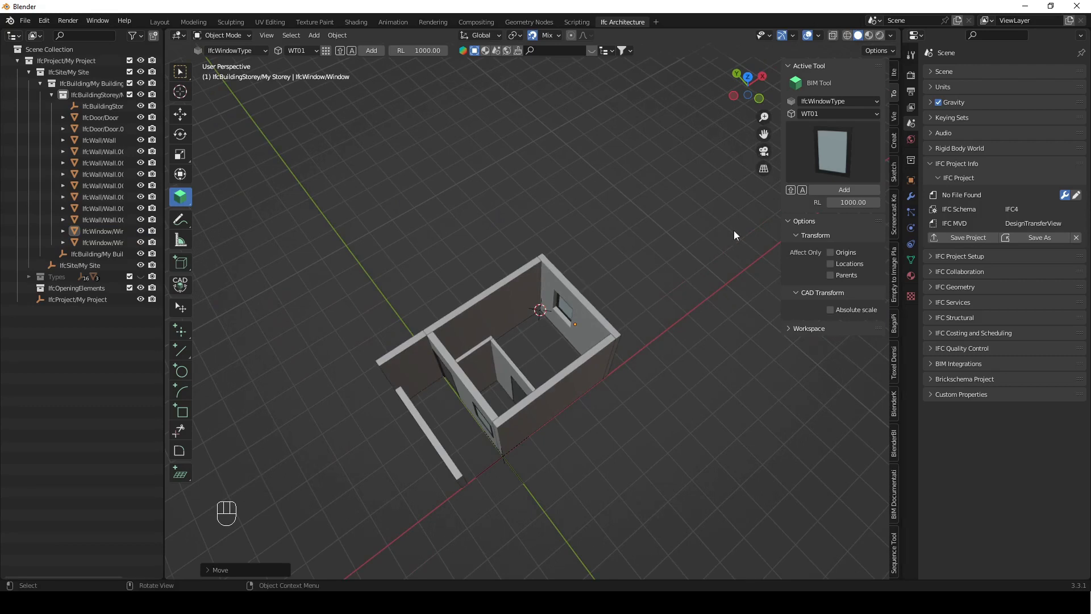
{"action": "middle_click_drag", "start_coordinate": [522, 318], "coordinate": [511, 321]}
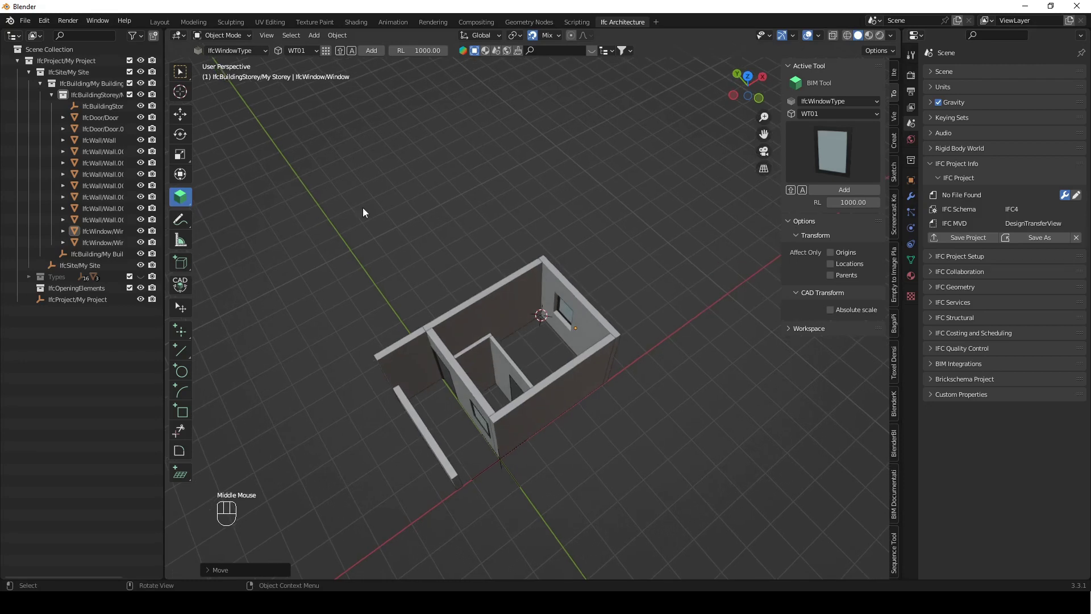
{"action": "left_click", "coordinate": [180, 71]}
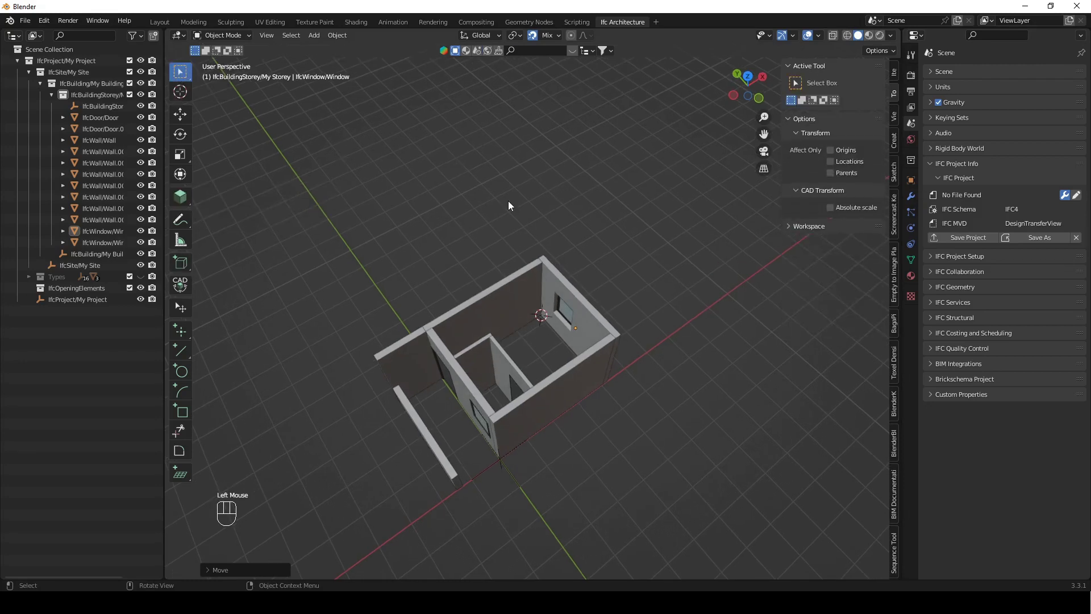
- Add a mesh cube at the 3D cursor and move it inside the large room against the small room's partition
{"action": "key", "text": "shift+a"}
{"action": "mouse_move", "coordinate": [509, 202]}
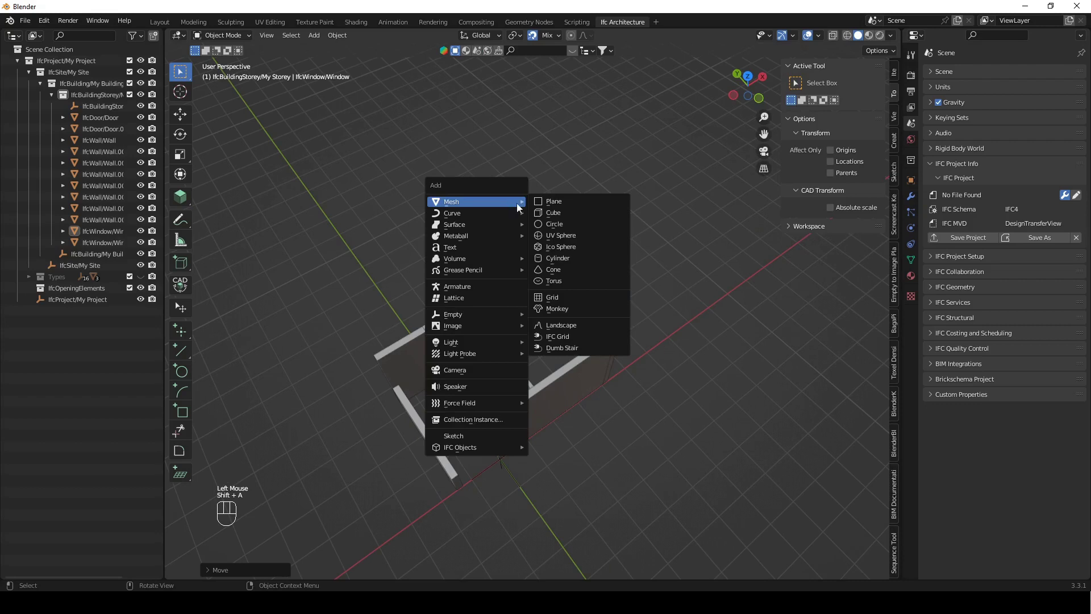
{"action": "left_click", "coordinate": [561, 211]}
{"action": "middle_click_drag", "start_coordinate": [632, 335], "coordinate": [503, 349]}
{"action": "scroll", "coordinate": [503, 349], "scroll_direction": "up", "scroll_amount": 2}
{"action": "middle_click_drag", "start_coordinate": [567, 400], "coordinate": [426, 336]}
{"action": "key", "text": "g"}
{"action": "left_click", "coordinate": [393, 205]}
{"action": "middle_click_drag", "start_coordinate": [393, 204], "coordinate": [598, 414]}
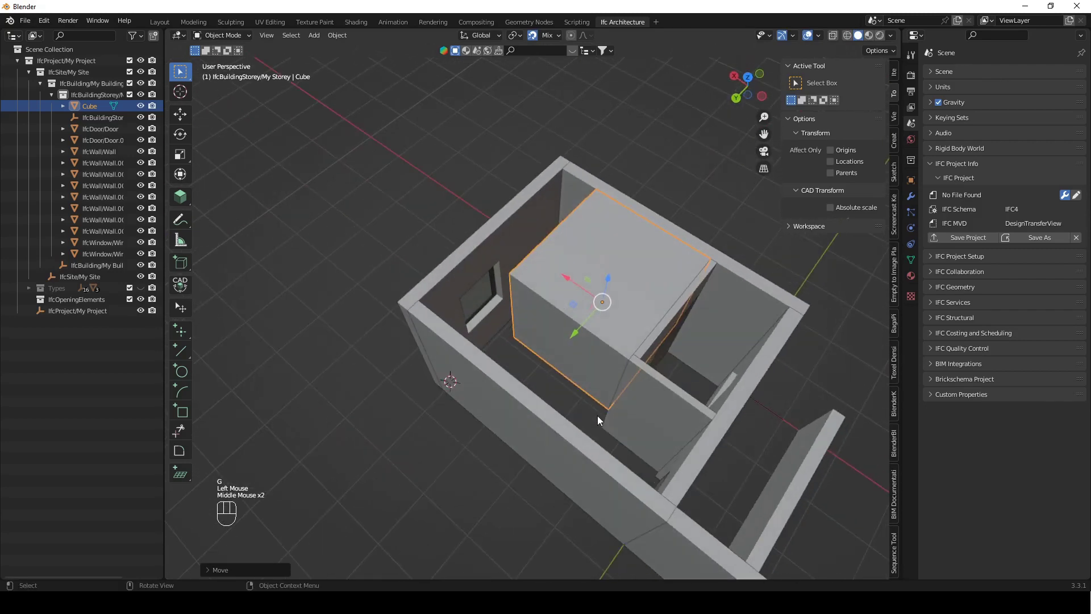
- Move the cube vertically along Z so that its base rests on floor level
{"action": "key", "text": "g"}
{"action": "key", "text": "z"}
{"action": "left_click", "coordinate": [561, 311]}
{"action": "middle_click_drag", "start_coordinate": [560, 311], "coordinate": [506, 275]}
{"action": "scroll", "coordinate": [538, 309], "scroll_direction": "up", "scroll_amount": 1}
- Stretch the cube's side faces to the inner faces of the large room's walls and its upper face to wall height
{"action": "key", "text": "Tab"}
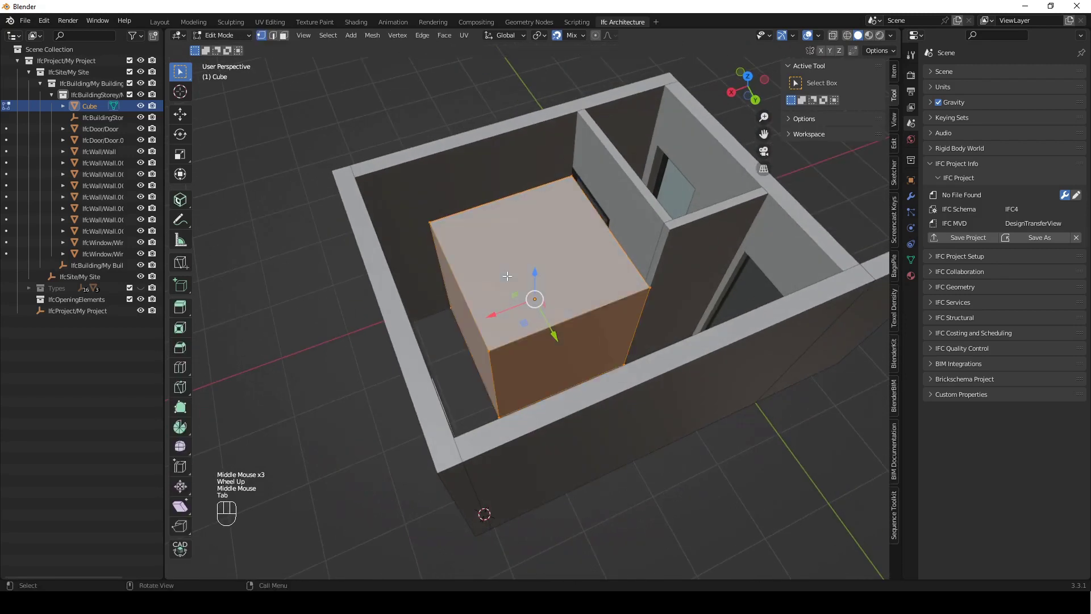
{"action": "key", "text": "3"}
{"action": "left_click", "coordinate": [474, 244]}
{"action": "left_click_drag", "start_coordinate": [533, 222], "coordinate": [557, 121]}
{"action": "left_click", "coordinate": [441, 270]}
{"action": "left_click", "coordinate": [418, 319]}
{"action": "left_click", "coordinate": [540, 348]}
{"action": "middle_click_drag", "start_coordinate": [540, 348], "coordinate": [492, 351]}
{"action": "left_click_drag", "start_coordinate": [492, 351], "coordinate": [492, 166]}
- Add a loop cut along the room volume, aligned with the small room's partition corner
{"action": "scroll", "coordinate": [508, 295], "scroll_direction": "down", "scroll_amount": 2}
{"action": "middle_click_drag", "start_coordinate": [508, 295], "coordinate": [525, 414]}
{"action": "key", "text": "ctrl+r"}
{"action": "left_click", "coordinate": [562, 406]}
{"action": "left_click", "coordinate": [557, 410]}
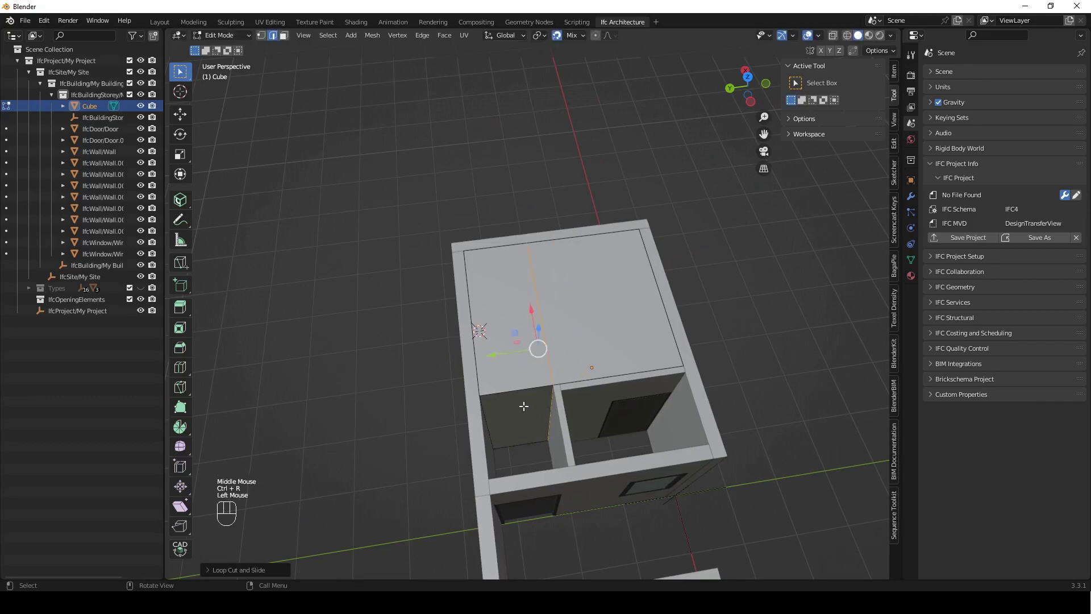
- Extrude the narrow end face through the passage beside the small room up to the entrance wall
{"action": "middle_click_drag", "start_coordinate": [557, 410], "coordinate": [488, 417]}
{"action": "scroll", "coordinate": [489, 417], "scroll_direction": "up", "scroll_amount": 2}
{"action": "middle_click_drag", "start_coordinate": [426, 341], "coordinate": [559, 316], "text": "shift"}
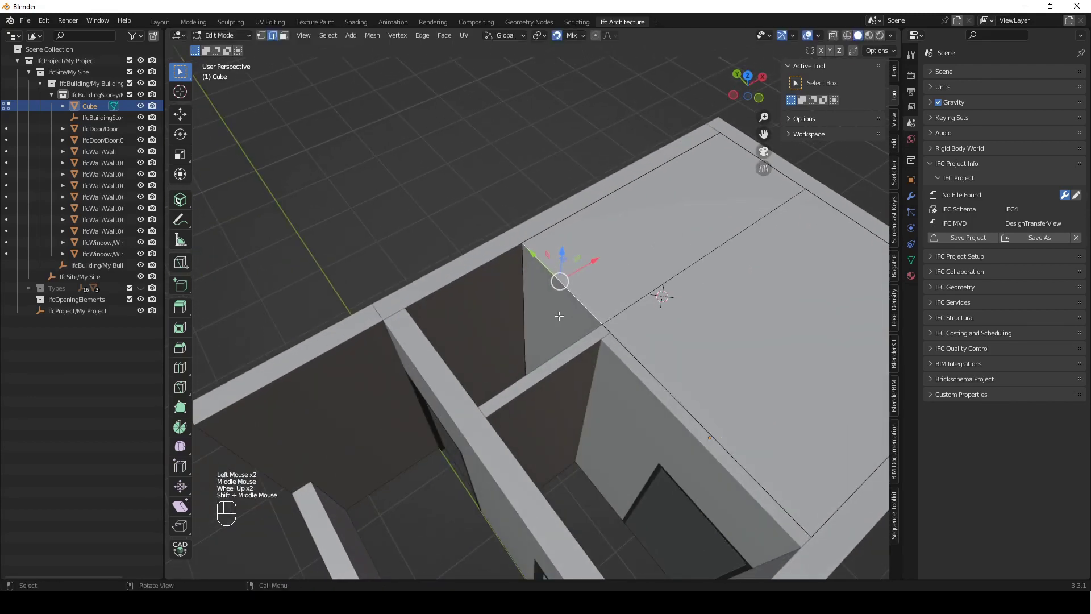
{"action": "key", "text": "3"}
{"action": "left_click", "coordinate": [559, 316]}
{"action": "key", "text": "e"}
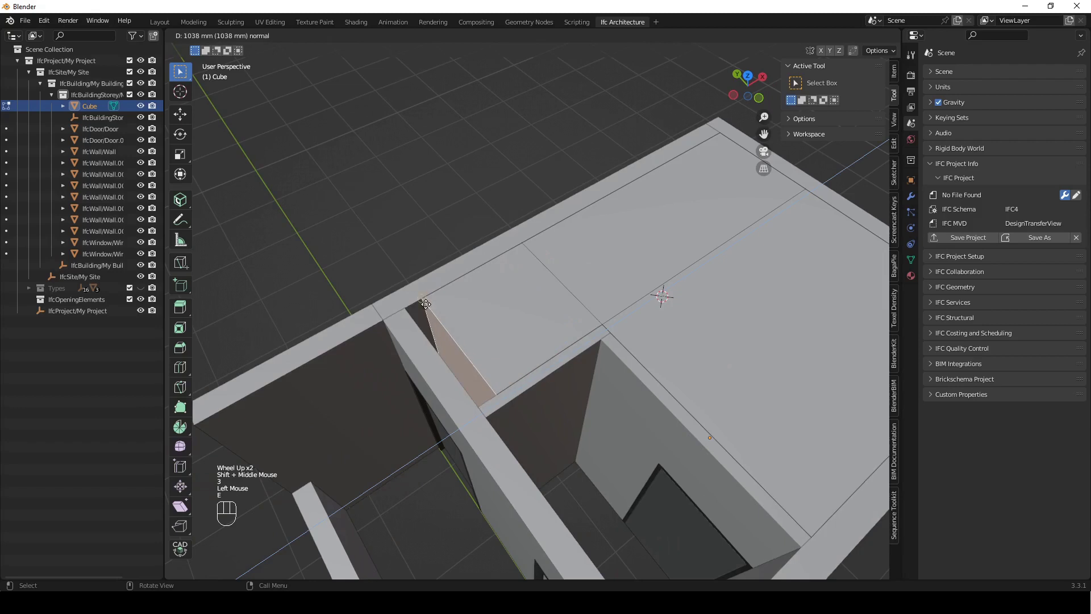
{"action": "left_click", "coordinate": [414, 320]}
- Duplicate the extruded end face -2000 mm along Y onto the small room's window wall and separate it as its own object
{"action": "scroll", "coordinate": [765, 260], "scroll_direction": "down", "scroll_amount": 2}
{"action": "scroll", "coordinate": [713, 398], "scroll_direction": "up", "scroll_amount": 2}
{"action": "middle_click_drag", "start_coordinate": [713, 399], "coordinate": [567, 401], "text": "shift"}
{"action": "scroll", "coordinate": [494, 450], "scroll_direction": "up", "scroll_amount": 2}
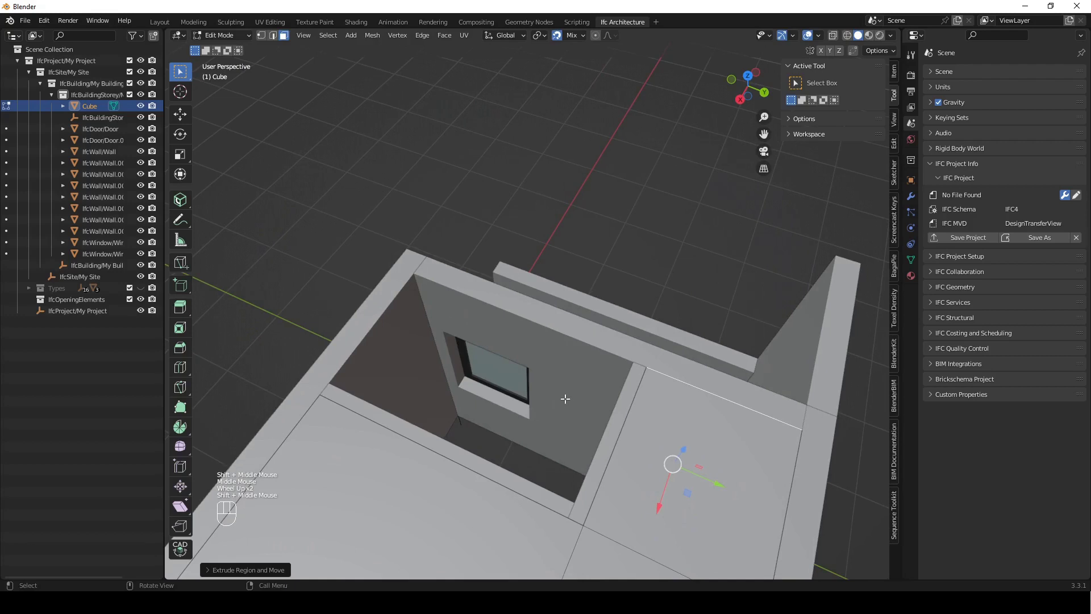
{"action": "key", "text": "shift+d"}
{"action": "key", "text": "y"}
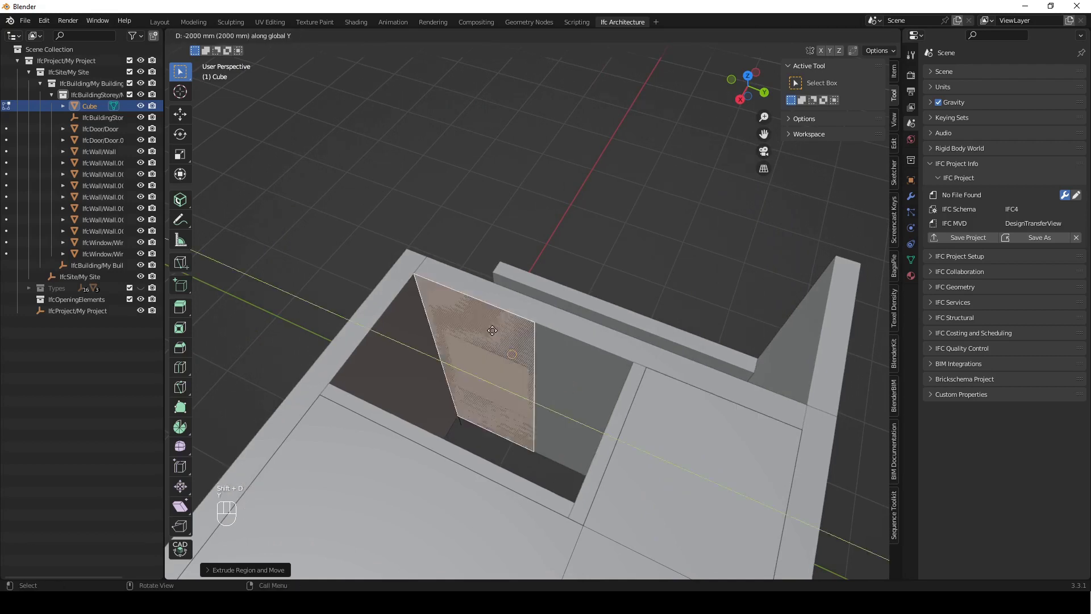
{"action": "left_click", "coordinate": [436, 314]}
{"action": "right_click", "coordinate": [459, 340]}
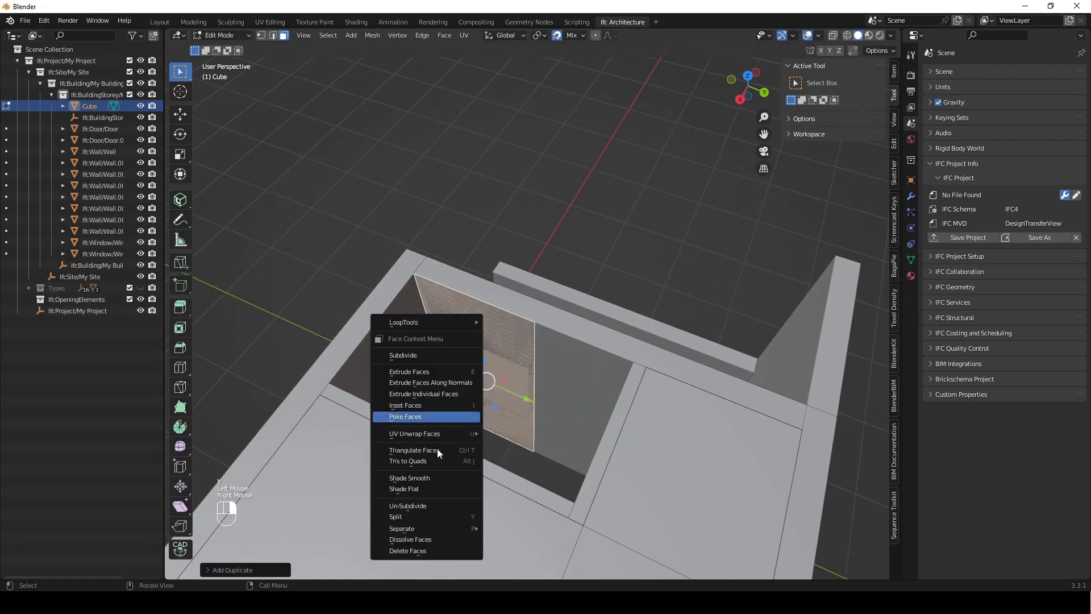
{"action": "mouse_move", "coordinate": [449, 528]}
{"action": "left_click", "coordinate": [538, 523]}
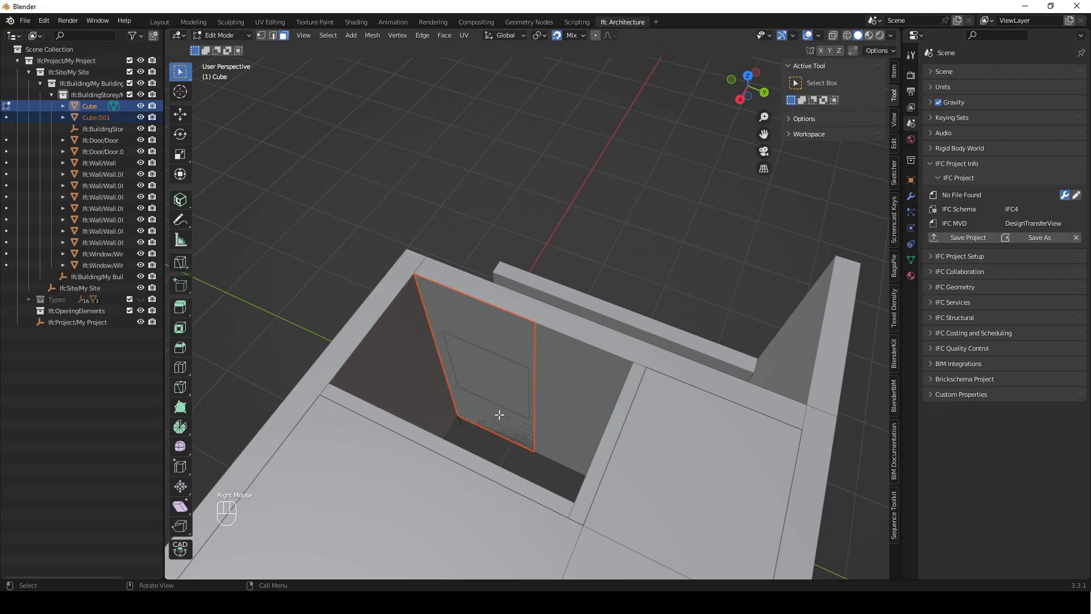
- Extrude the separated face from the window wall across the small room to the opposite partition
{"action": "key", "text": "Tab"}
{"action": "left_click", "coordinate": [496, 373]}
{"action": "key", "text": "Tab"}
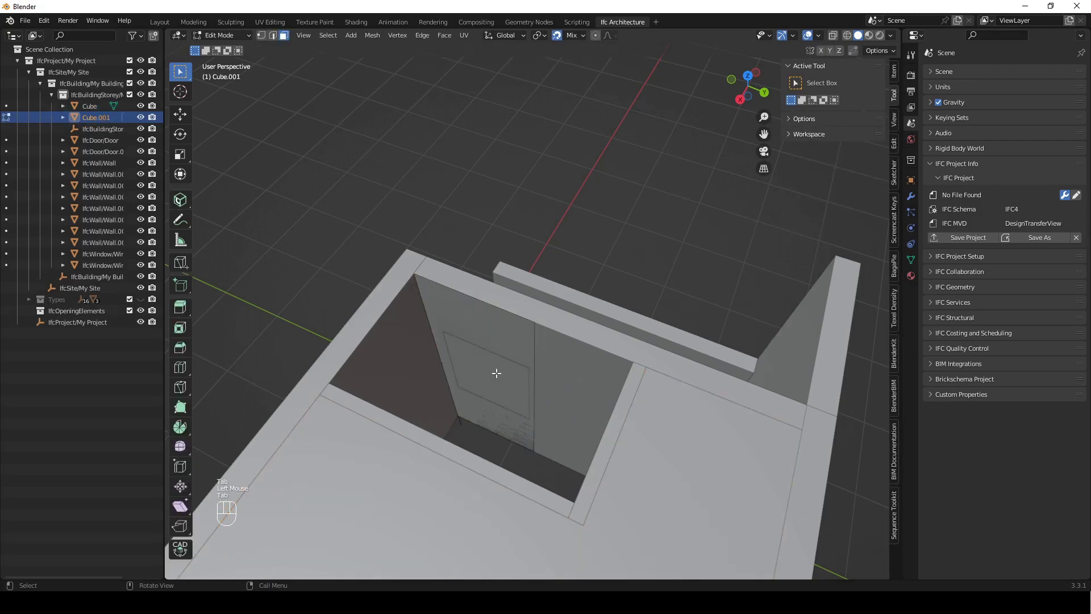
{"action": "key", "text": "a"}
{"action": "key", "text": "e"}
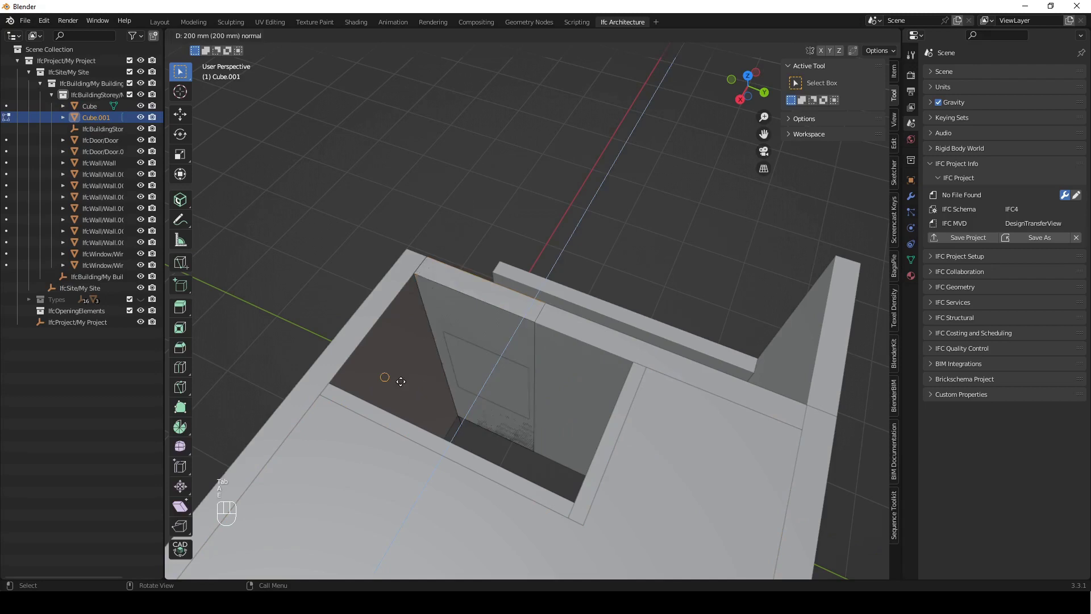
{"action": "left_click", "coordinate": [353, 382]}
- Extend the side face of the small room's volume to the remaining partition so it fills the room
{"action": "left_click", "coordinate": [546, 463]}
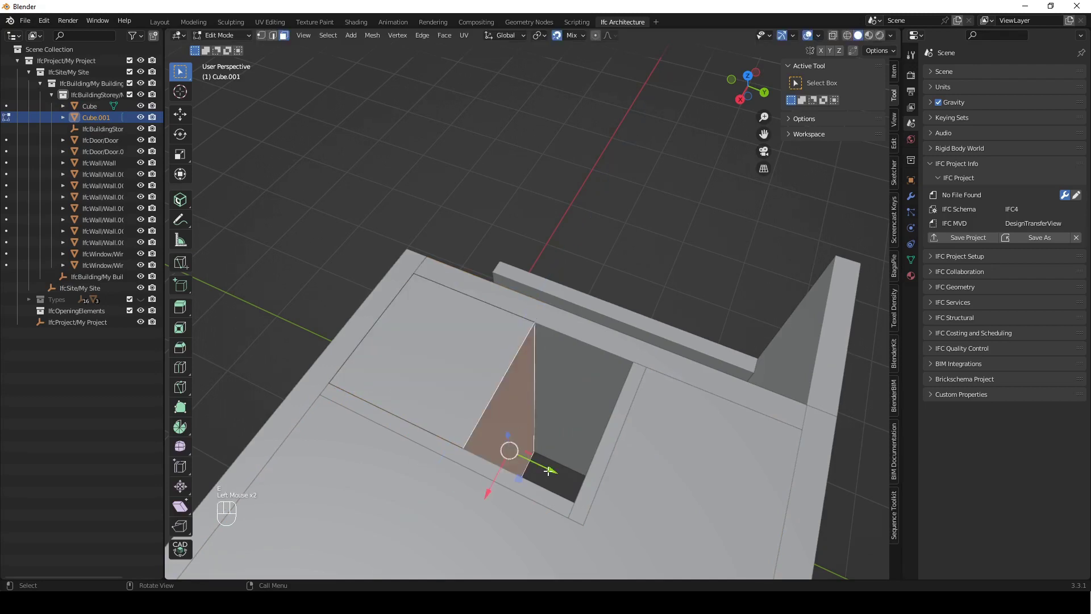
{"action": "left_click", "coordinate": [547, 470]}
{"action": "scroll", "coordinate": [574, 448], "scroll_direction": "down", "scroll_amount": 2}
{"action": "key", "text": "Tab"}
{"action": "middle_click_drag", "start_coordinate": [612, 397], "coordinate": [463, 278]}
- Select the small room's volume and rename it Bathroom
{"action": "left_click", "coordinate": [438, 233]}
{"action": "left_click", "coordinate": [523, 292]}
{"action": "left_click", "coordinate": [553, 305]}
{"action": "left_click", "coordinate": [553, 305]}
{"action": "scroll", "coordinate": [464, 278], "scroll_direction": "up", "scroll_amount": 2}
{"action": "middle_click_drag", "start_coordinate": [587, 313], "coordinate": [552, 261], "text": "shift"}
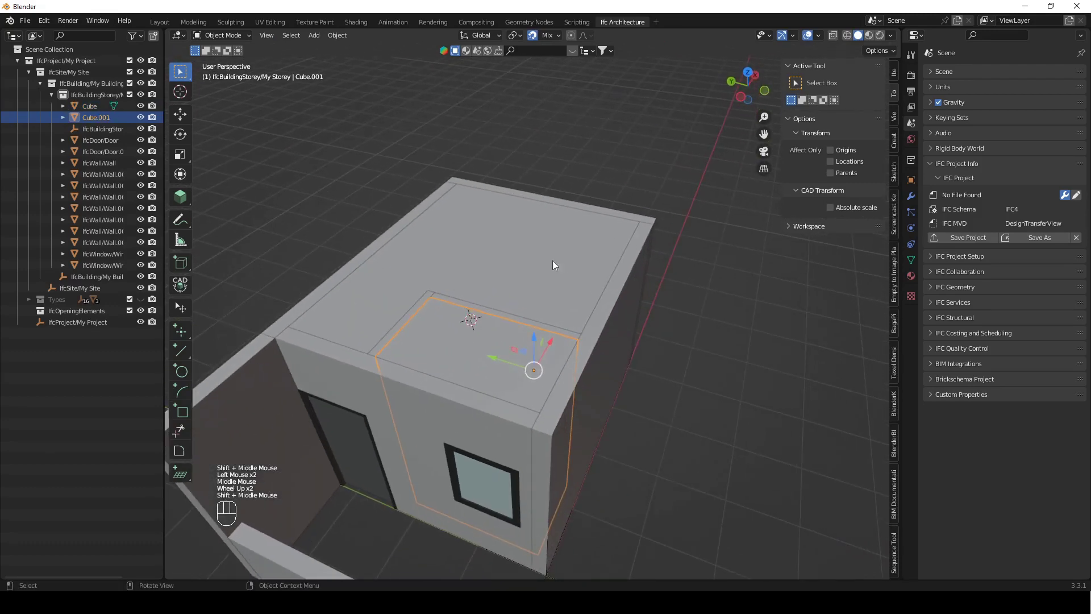
{"action": "double_click", "coordinate": [91, 115]}
{"action": "type", "text": "Bathroom"}
{"action": "left_click", "coordinate": [291, 177]}
- Rename the large room's volume as Office
{"action": "left_click", "coordinate": [87, 121]}
{"action": "type", "text": "O"}
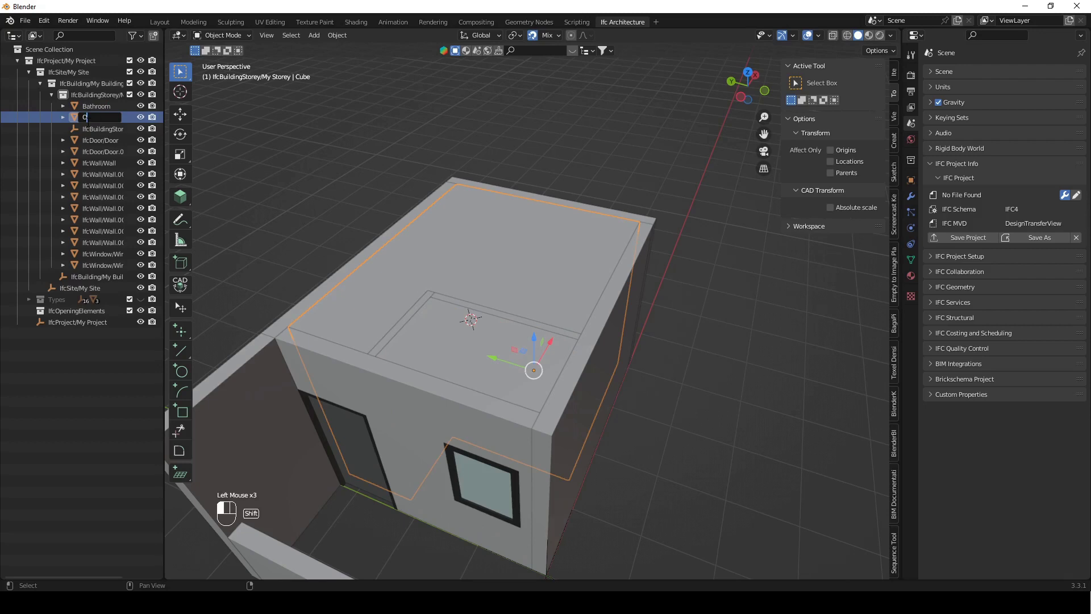
{"action": "type", "text": "ffice"}
{"action": "key", "text": "Return"}
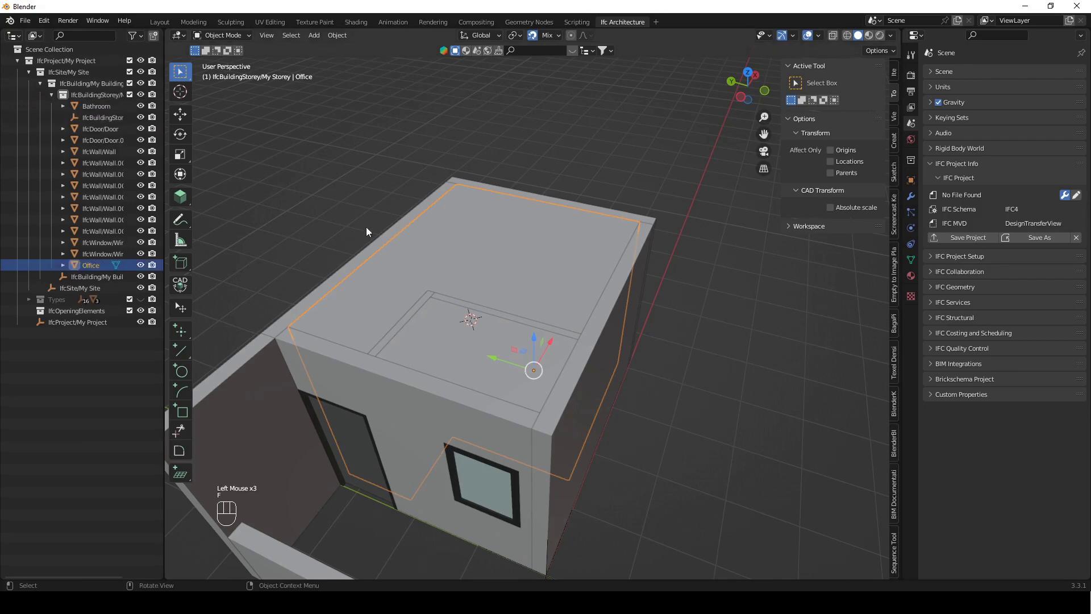
- Assign the Office volume the IfcSpatialElement class IfcSpace with predefined type INTERNAL
{"action": "left_click", "coordinate": [912, 179]}
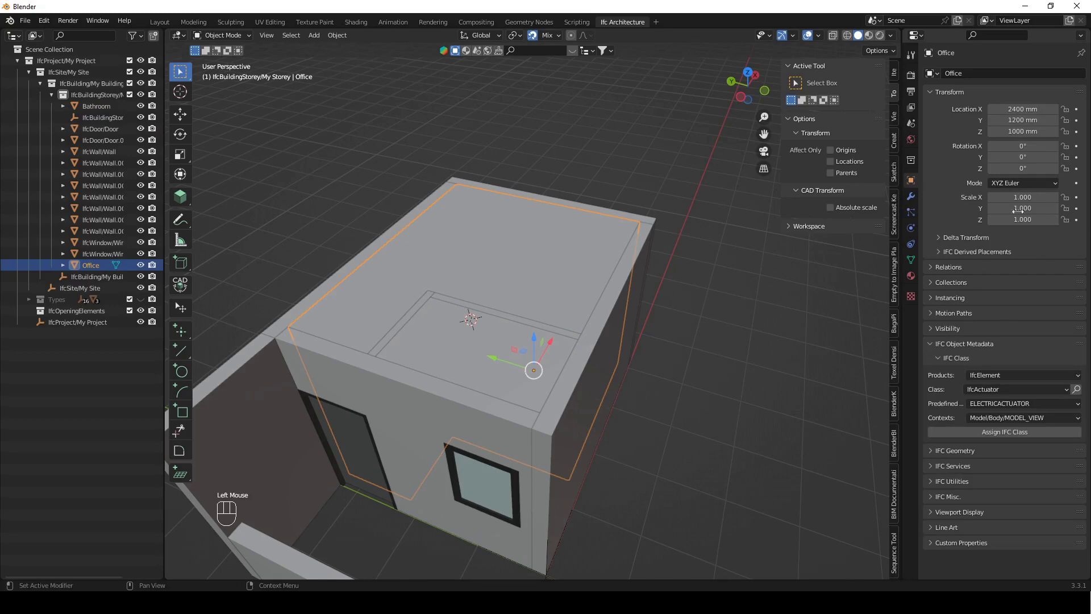
{"action": "left_click", "coordinate": [929, 91]}
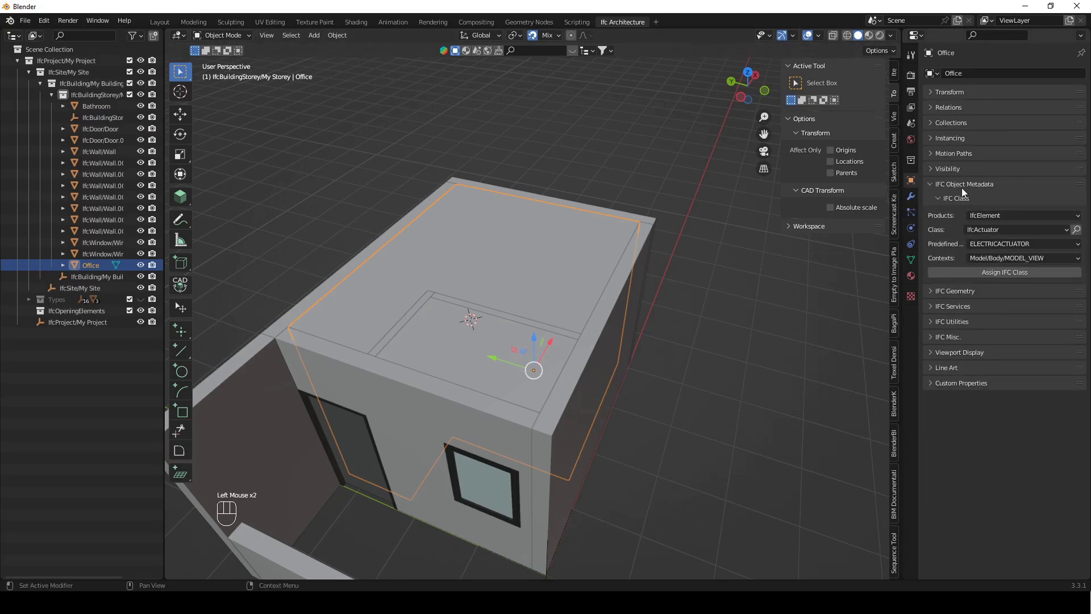
{"action": "left_click", "coordinate": [1004, 217]}
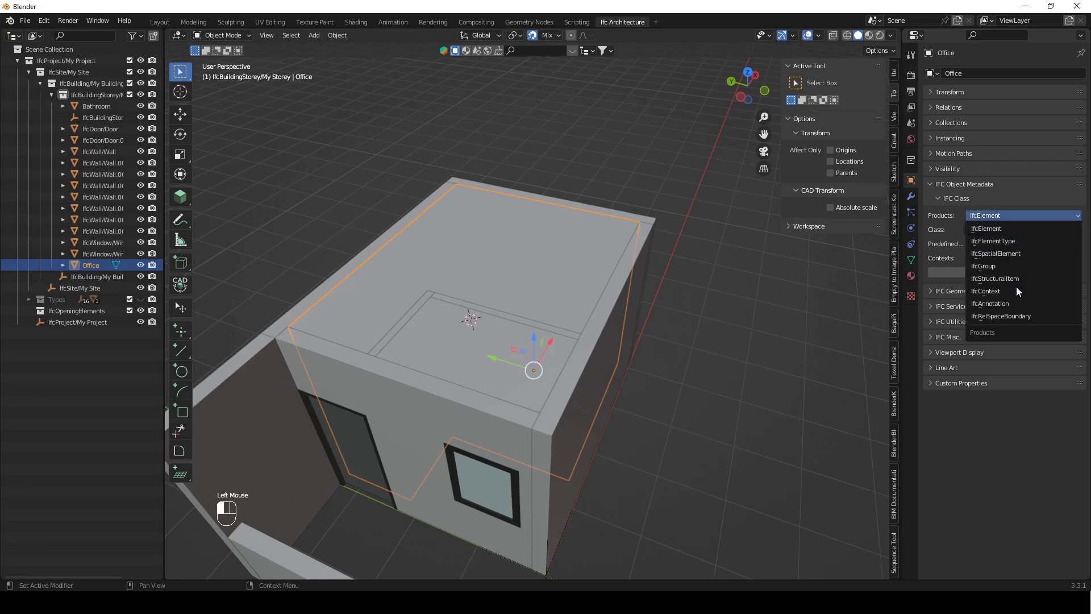
{"action": "left_click", "coordinate": [1011, 253]}
{"action": "left_click", "coordinate": [1006, 229]}
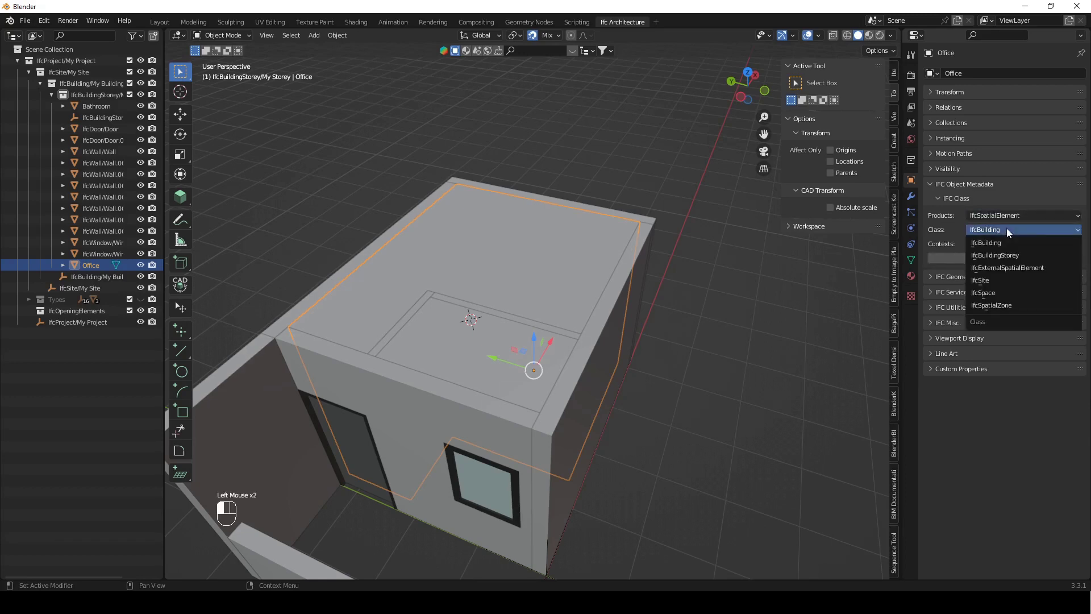
{"action": "left_click", "coordinate": [1002, 292]}
{"action": "left_click", "coordinate": [1003, 243]}
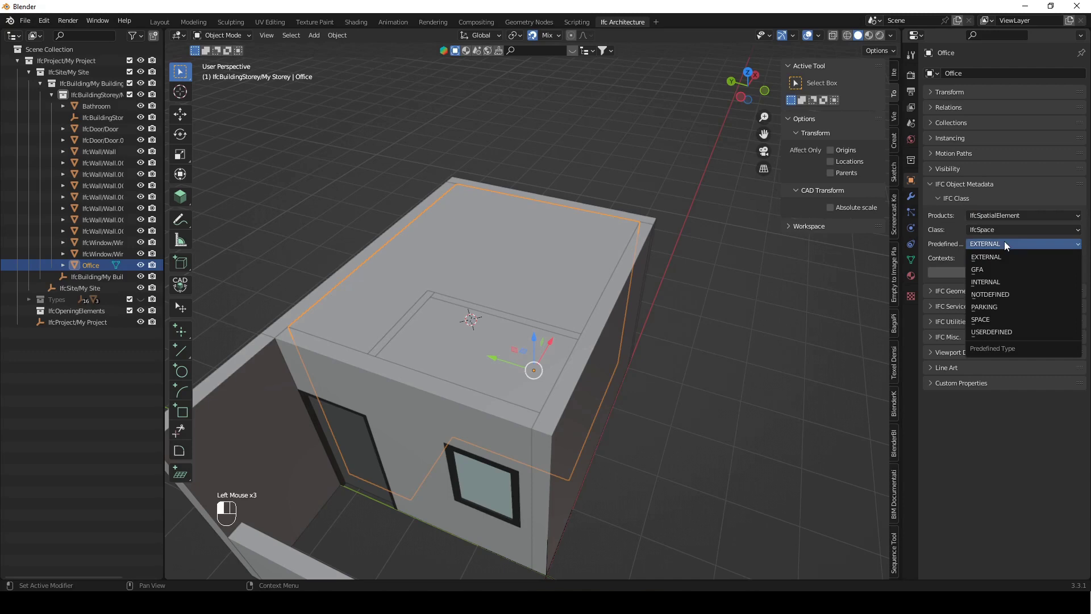
{"action": "left_click", "coordinate": [991, 282]}
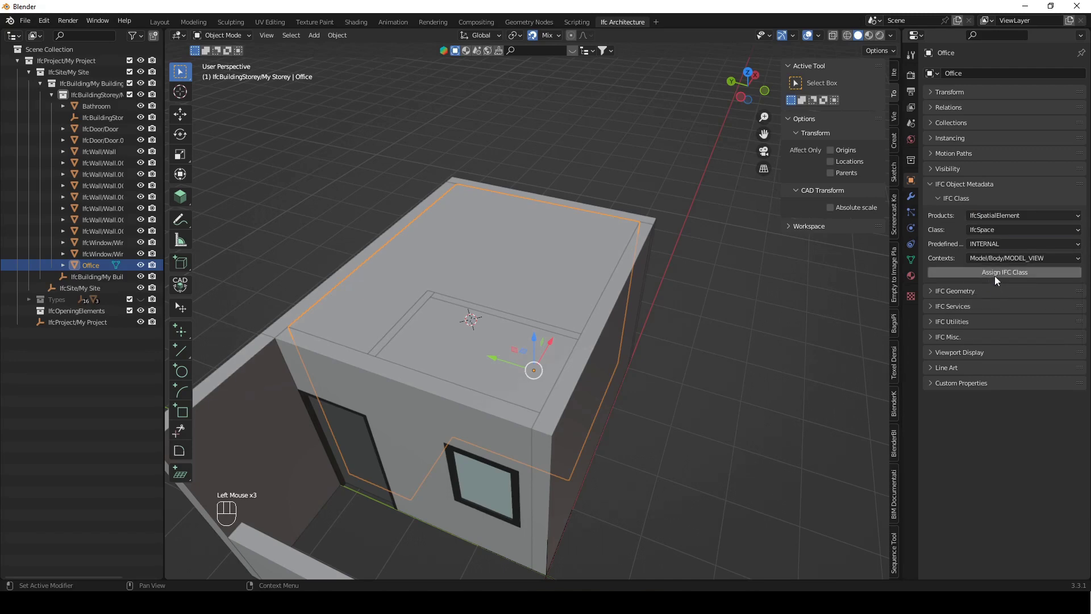
{"action": "left_click", "coordinate": [998, 274]}
- Assign the same IfcSpace class with type INTERNAL to the Bathroom volume, widening the outliner to read the names
{"action": "middle_click_drag", "start_coordinate": [614, 352], "coordinate": [528, 312]}
{"action": "left_click", "coordinate": [63, 107]}
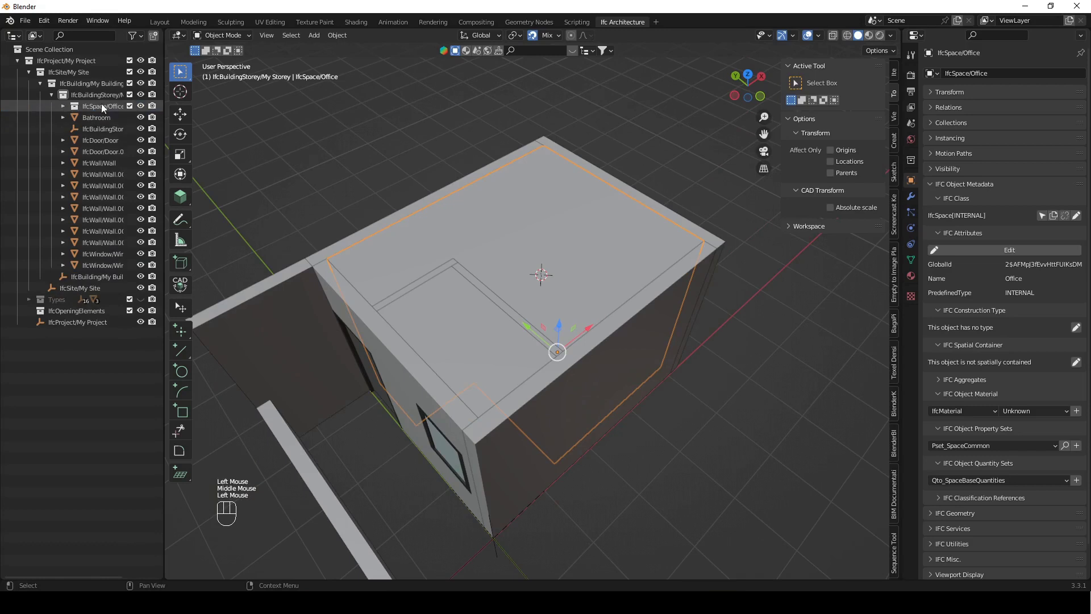
{"action": "left_click_drag", "start_coordinate": [165, 117], "coordinate": [206, 117]}
{"action": "left_click", "coordinate": [496, 322]}
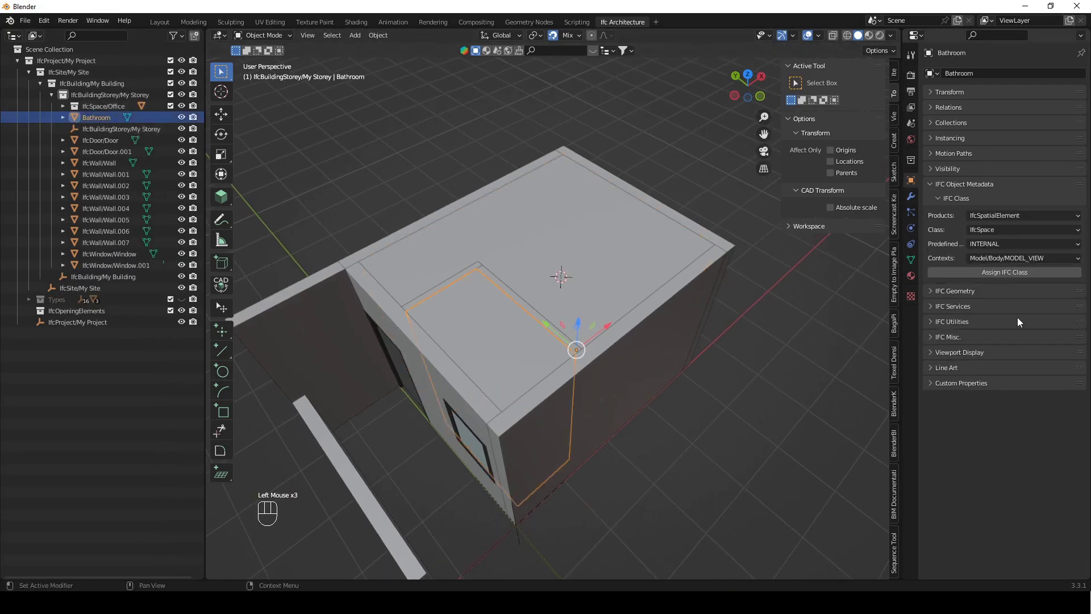
{"action": "left_click", "coordinate": [1010, 274]}
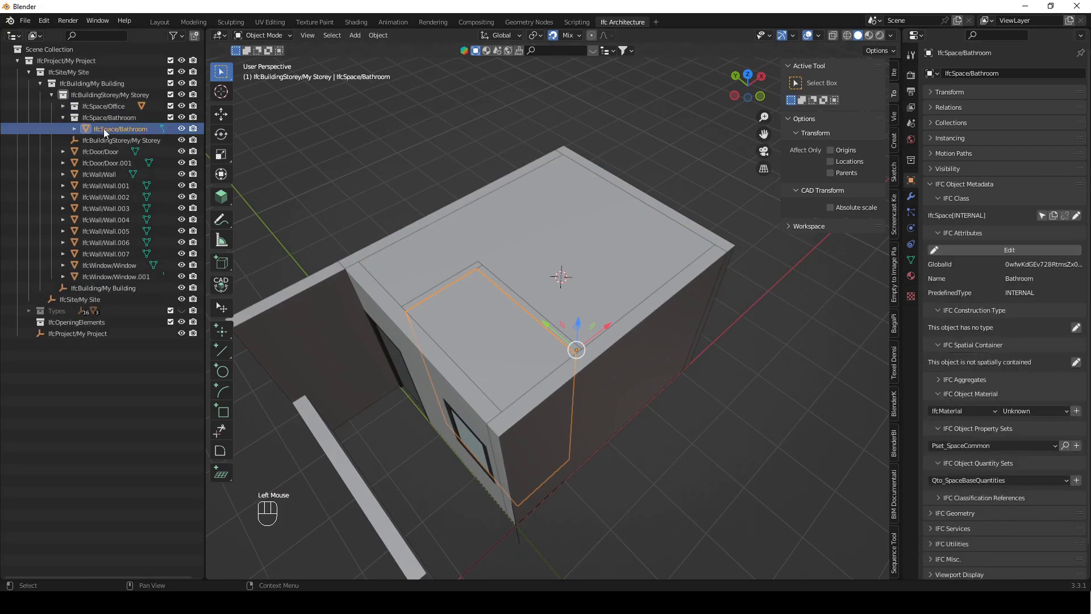
{"action": "left_click", "coordinate": [62, 117]}
- Select both the Office and Bathroom spaces and hide them
{"action": "middle_click_drag", "start_coordinate": [443, 267], "coordinate": [507, 257]}
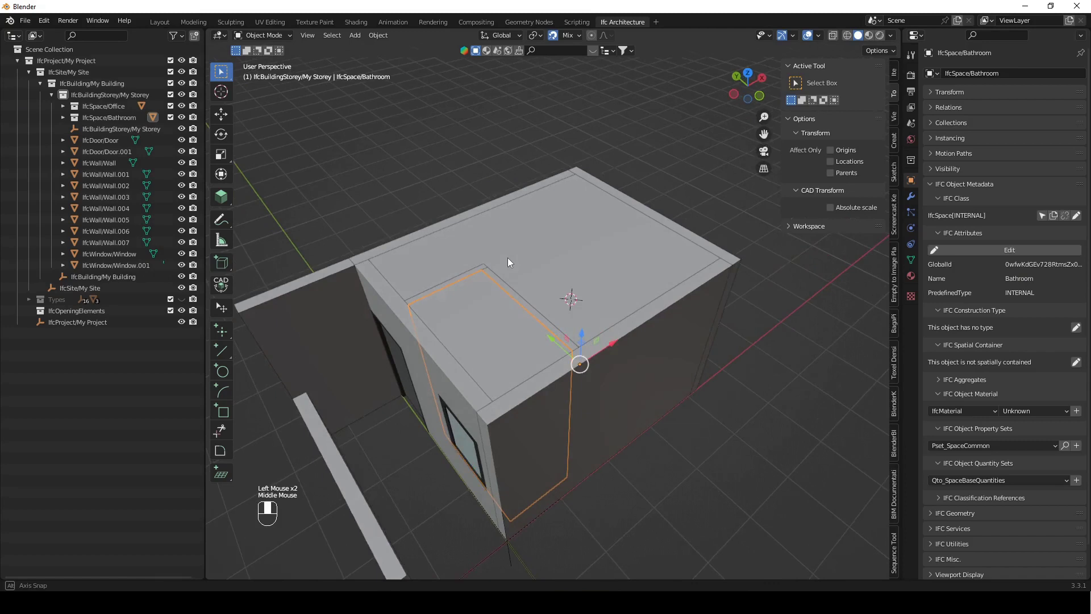
{"action": "left_click", "coordinate": [587, 148]}
{"action": "left_click", "coordinate": [489, 326]}
{"action": "left_click", "coordinate": [490, 326], "text": "shift"}
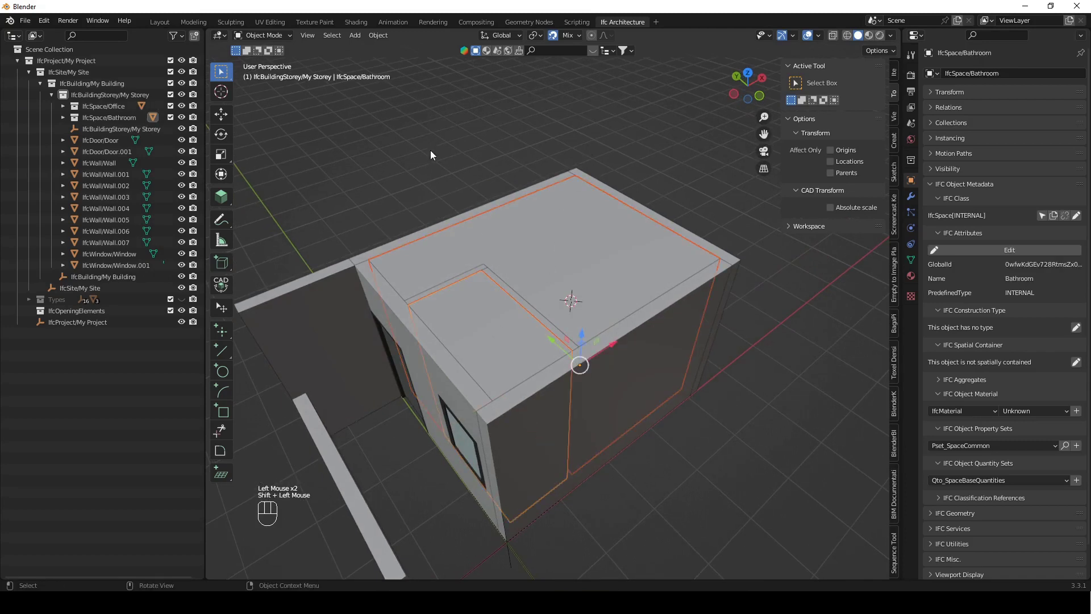
{"action": "key", "text": "h"}
- Switch to the top view and place the 3D cursor at the small room's inner corner near the origin
{"action": "middle_click_drag", "start_coordinate": [571, 157], "coordinate": [572, 185]}
{"action": "scroll", "coordinate": [585, 238], "scroll_direction": "down", "scroll_amount": 1}
{"action": "left_click", "coordinate": [580, 173]}
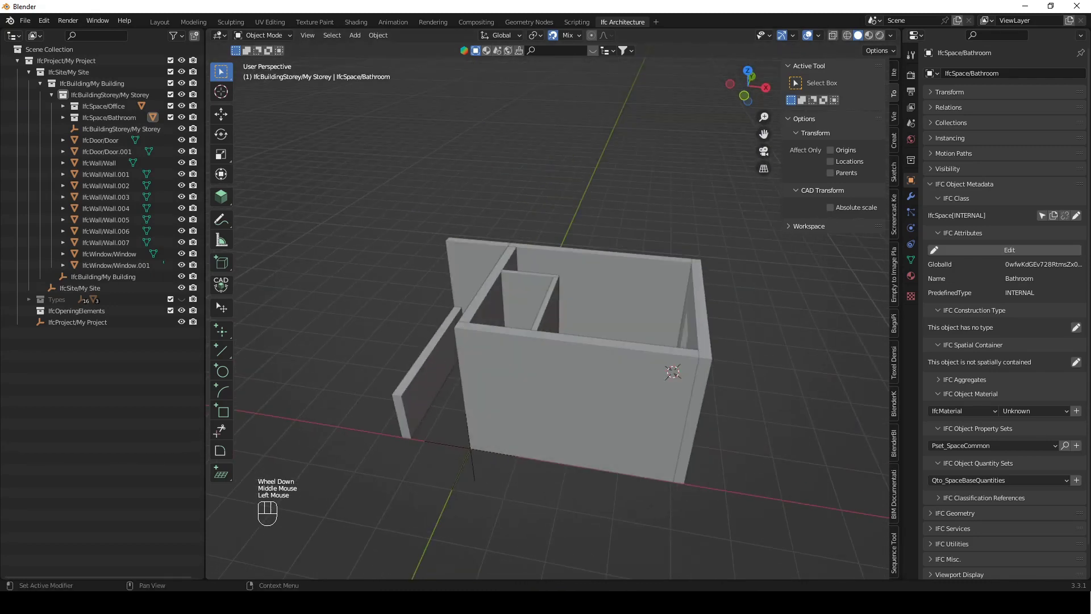
{"action": "middle_click_drag", "start_coordinate": [601, 315], "coordinate": [573, 326]}
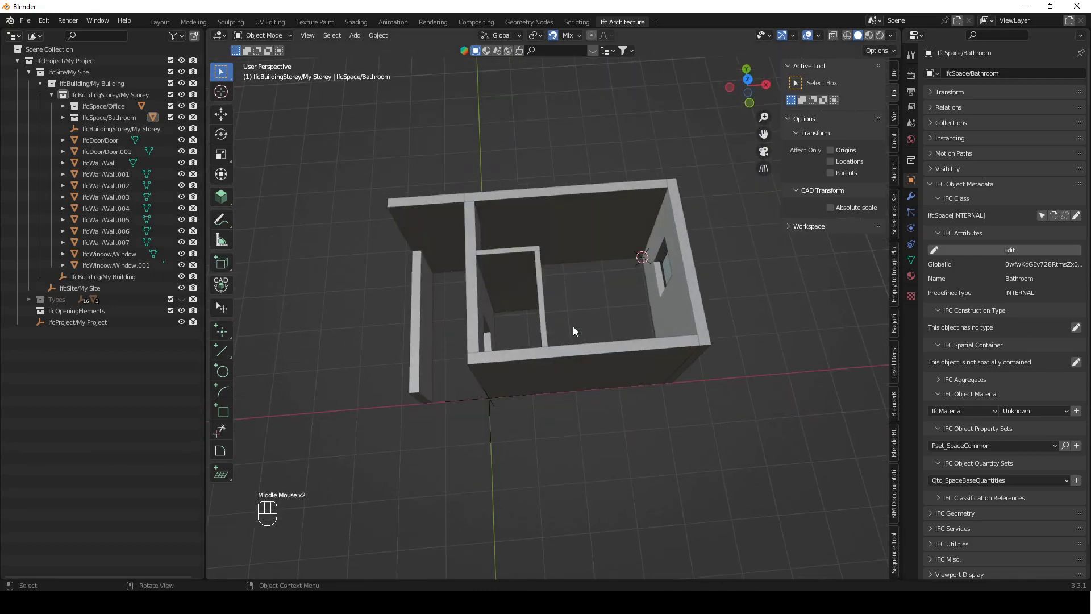
{"action": "key", "text": "KP_7"}
{"action": "right_click_drag", "start_coordinate": [573, 326], "coordinate": [504, 334], "text": "shift"}
{"action": "middle_click_drag", "start_coordinate": [503, 333], "coordinate": [393, 271], "text": "shift"}
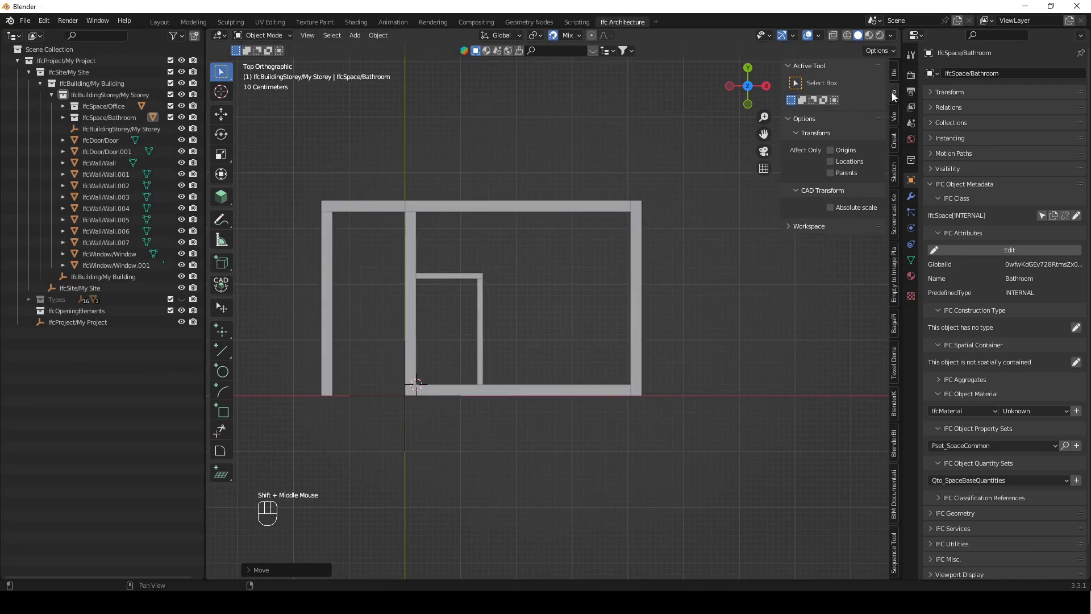
- Add an IfcSlabType FLR150 slab at the 3D cursor with the BIM Tool and open its profile for editing
{"action": "left_click", "coordinate": [223, 197]}
{"action": "left_click", "coordinate": [825, 101]}
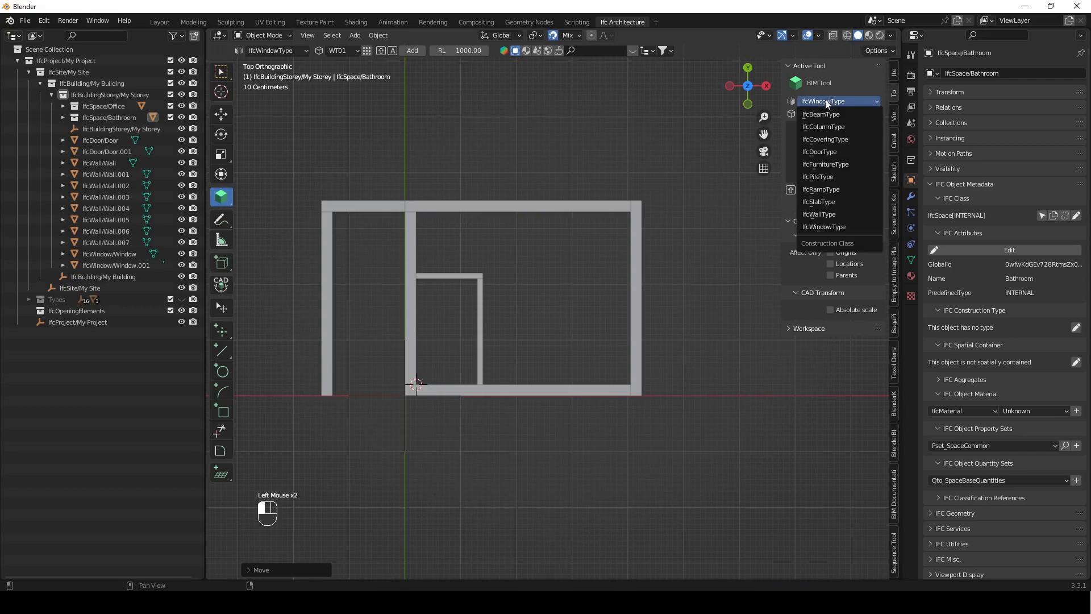
{"action": "left_click", "coordinate": [829, 203]}
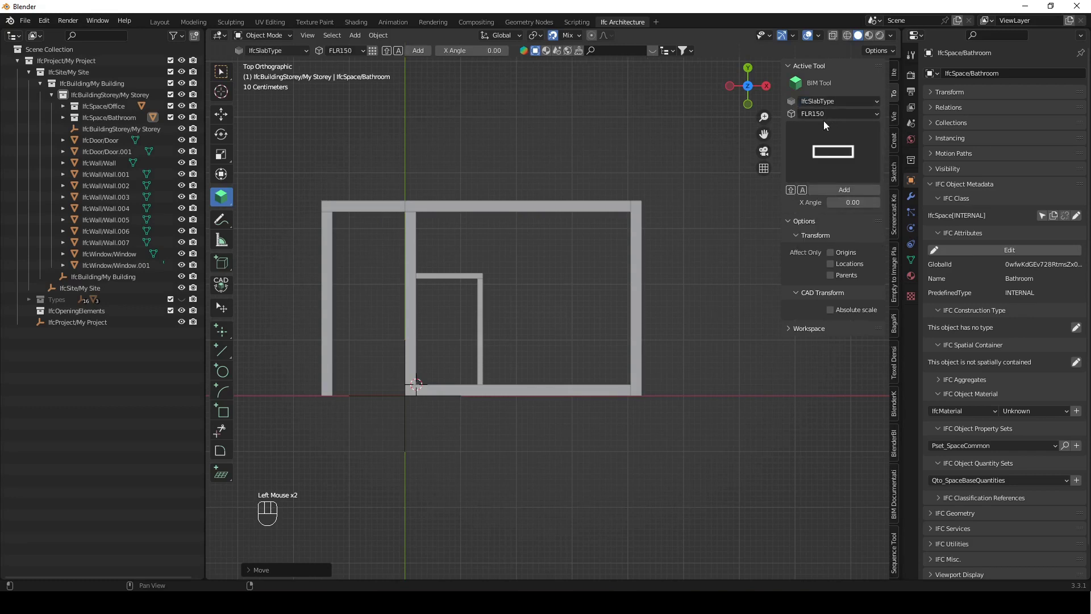
{"action": "scroll", "coordinate": [492, 362], "scroll_direction": "up", "scroll_amount": 3}
{"action": "middle_click_drag", "start_coordinate": [433, 339], "coordinate": [530, 364], "text": "shift"}
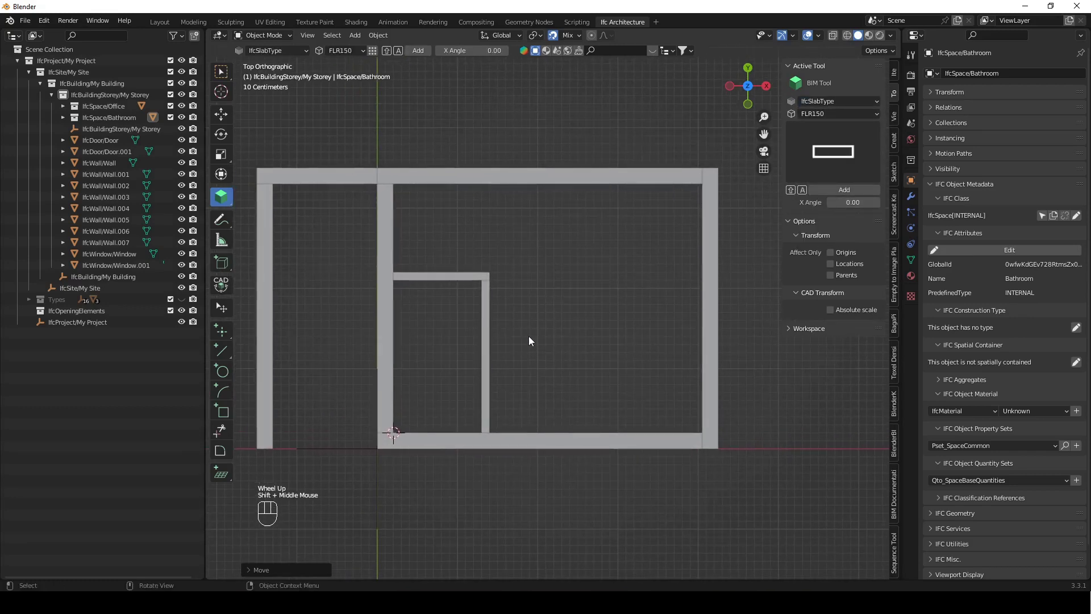
{"action": "key", "text": "shift+a"}
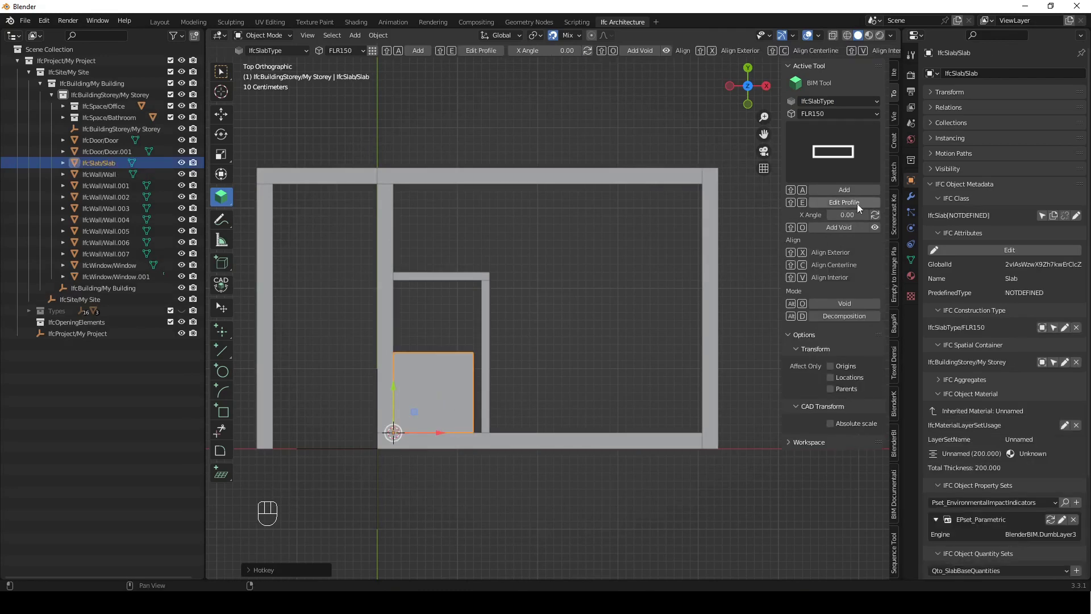
{"action": "key", "text": "shift+e"}
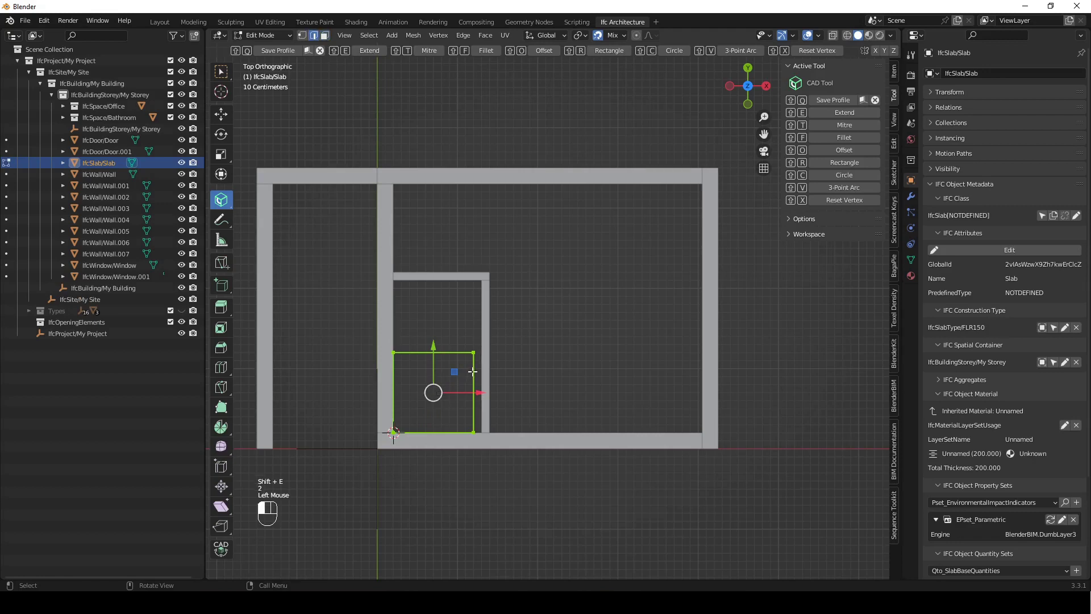
- Stretch the floor slab's profile edges to the inner faces of the building's outer walls and save the profile
{"action": "left_click_drag", "start_coordinate": [505, 392], "coordinate": [690, 344]}
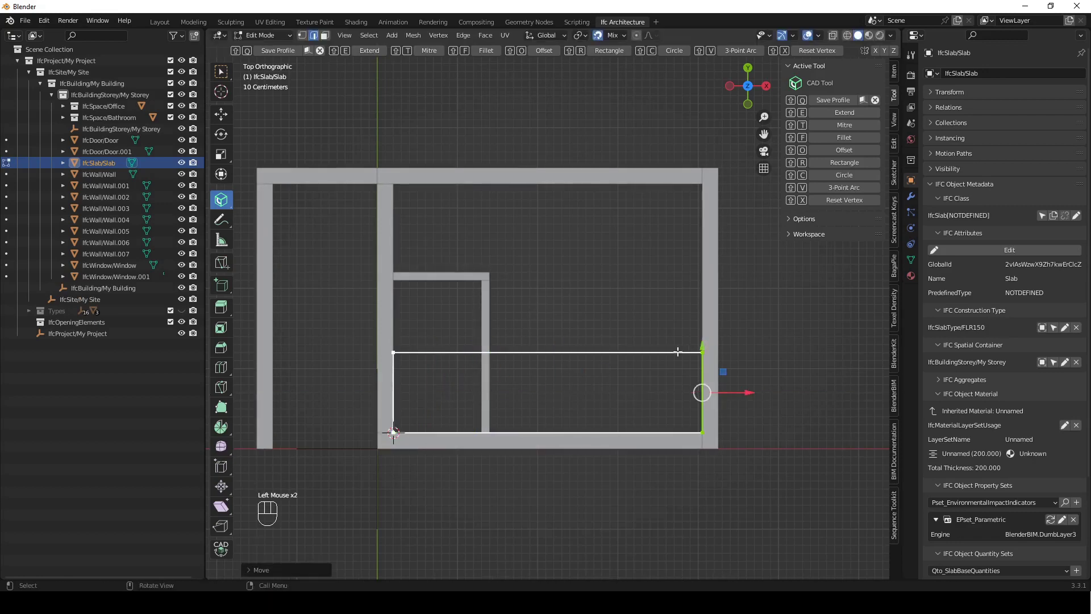
{"action": "left_click_drag", "start_coordinate": [555, 309], "coordinate": [578, 191]}
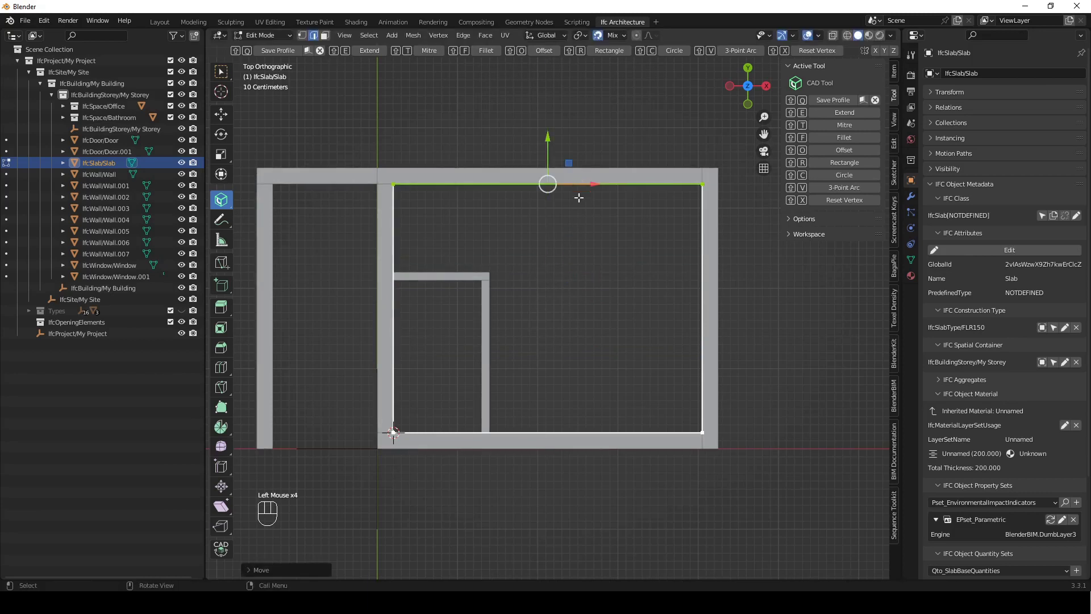
{"action": "key", "text": "shift+q"}
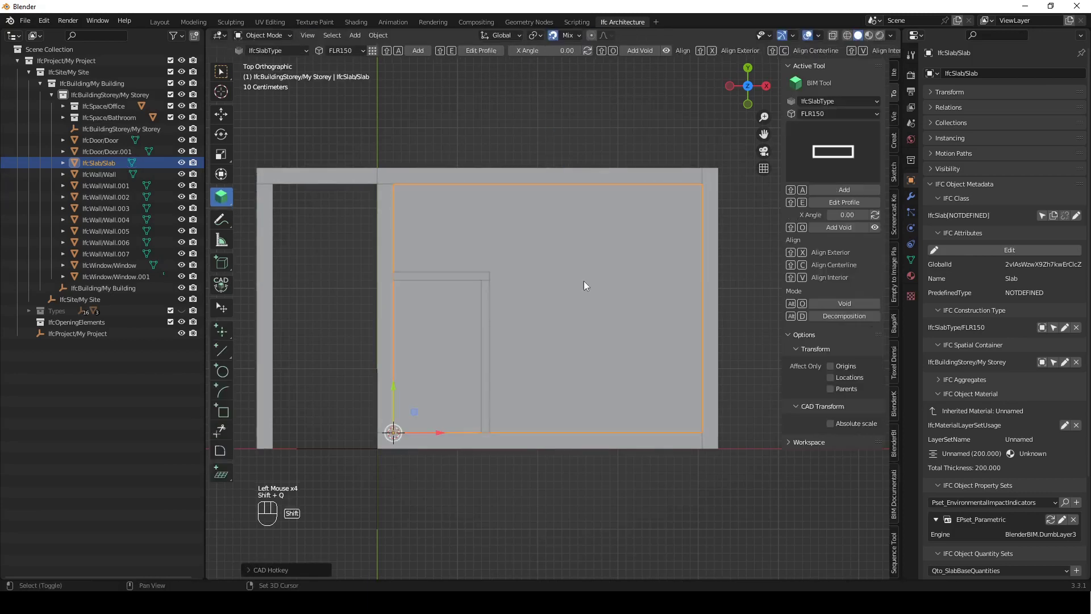
- Place the 3D cursor on the low porch wall's inner corner and add an FLR150 slab there in top view
{"action": "middle_click_drag", "start_coordinate": [574, 293], "coordinate": [597, 339]}
{"action": "scroll", "coordinate": [632, 264], "scroll_direction": "down", "scroll_amount": 2}
{"action": "scroll", "coordinate": [537, 393], "scroll_direction": "up", "scroll_amount": 2}
{"action": "scroll", "coordinate": [510, 405], "scroll_direction": "up", "scroll_amount": 2}
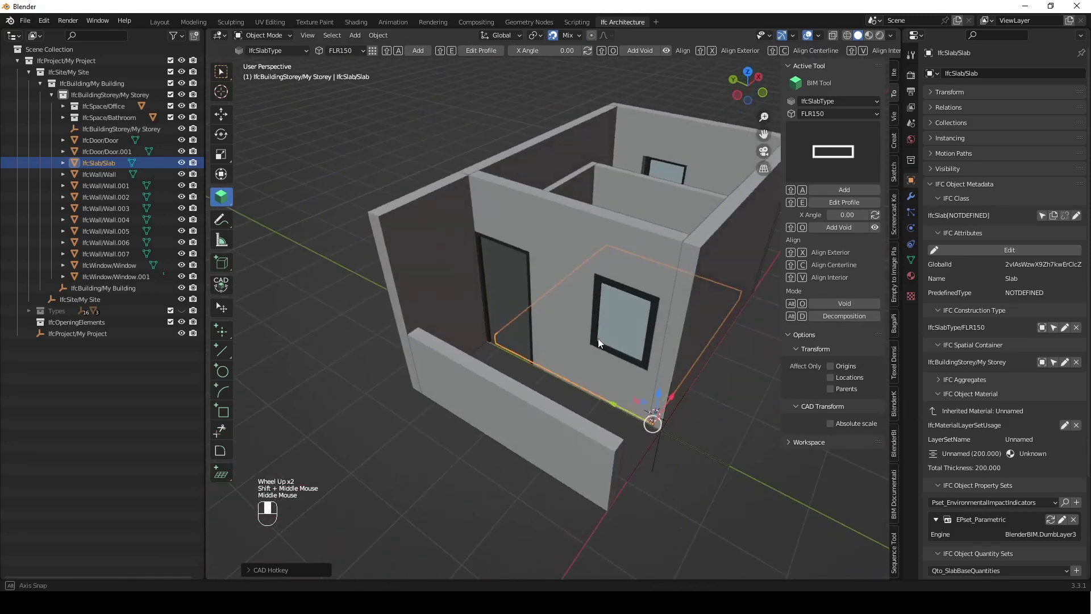
{"action": "middle_click_drag", "start_coordinate": [418, 233], "coordinate": [517, 236]}
{"action": "right_click", "coordinate": [517, 235], "text": "shift"}
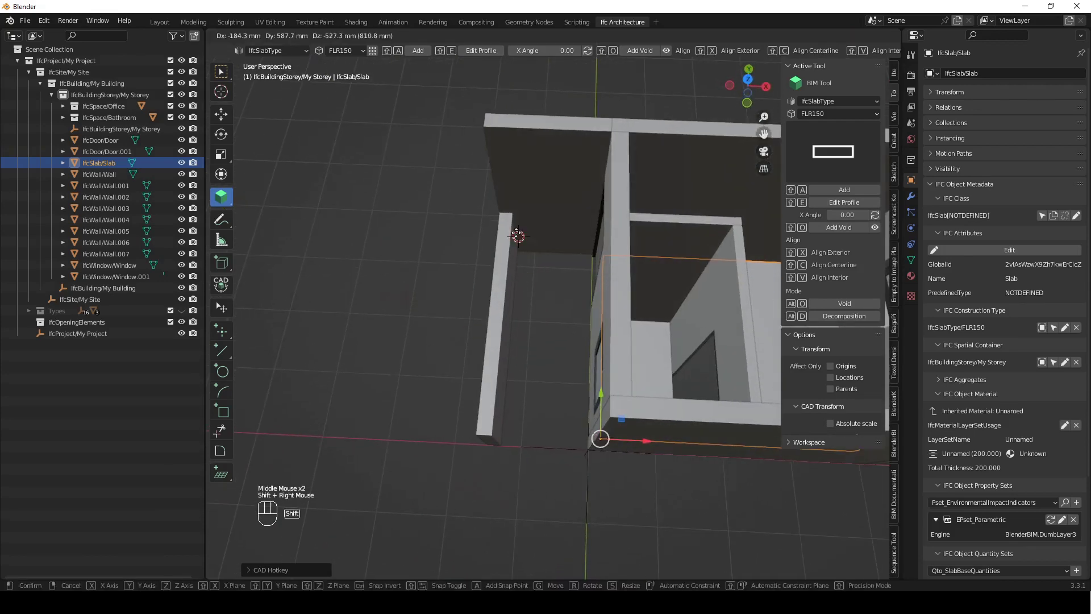
{"action": "left_click", "coordinate": [511, 216]}
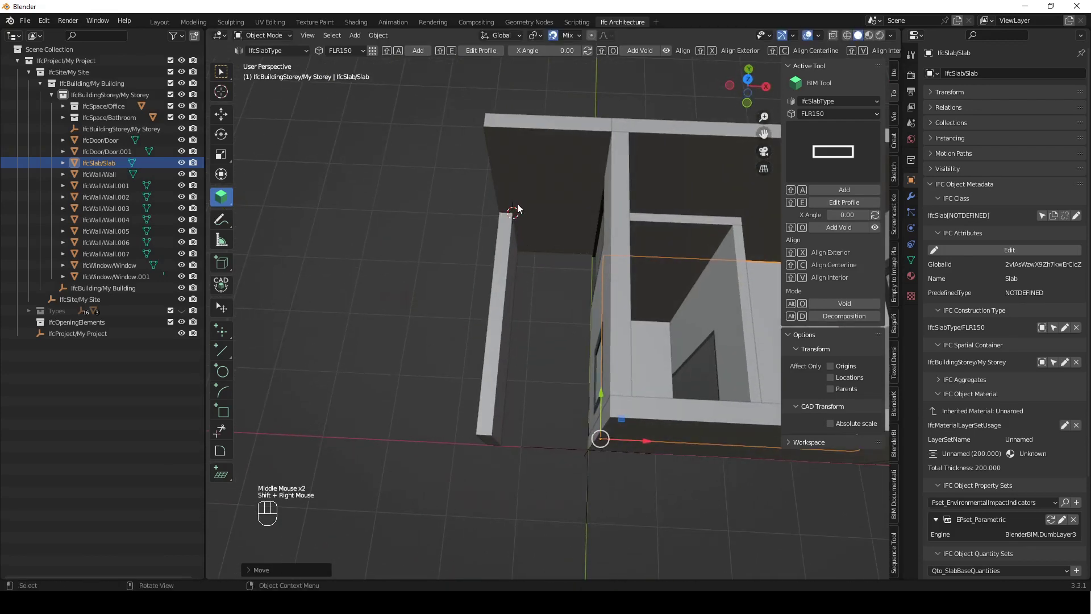
{"action": "key", "text": "KP_7"}
{"action": "right_click_drag", "start_coordinate": [517, 204], "coordinate": [496, 254], "text": "shift"}
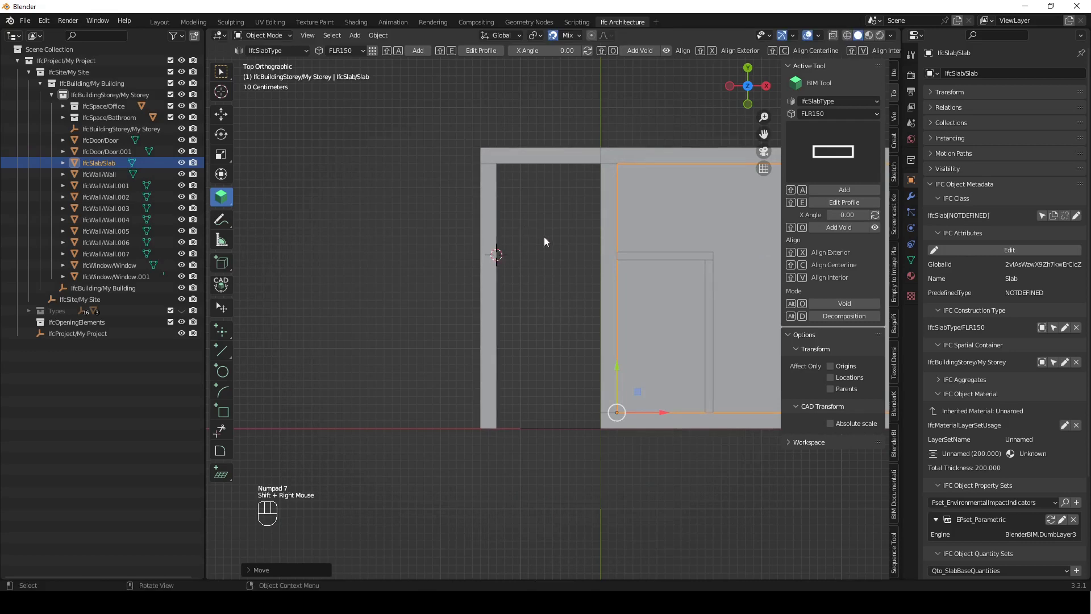
{"action": "key", "text": "shift+a"}
{"action": "middle_click_drag", "start_coordinate": [544, 236], "coordinate": [523, 234], "text": "shift"}
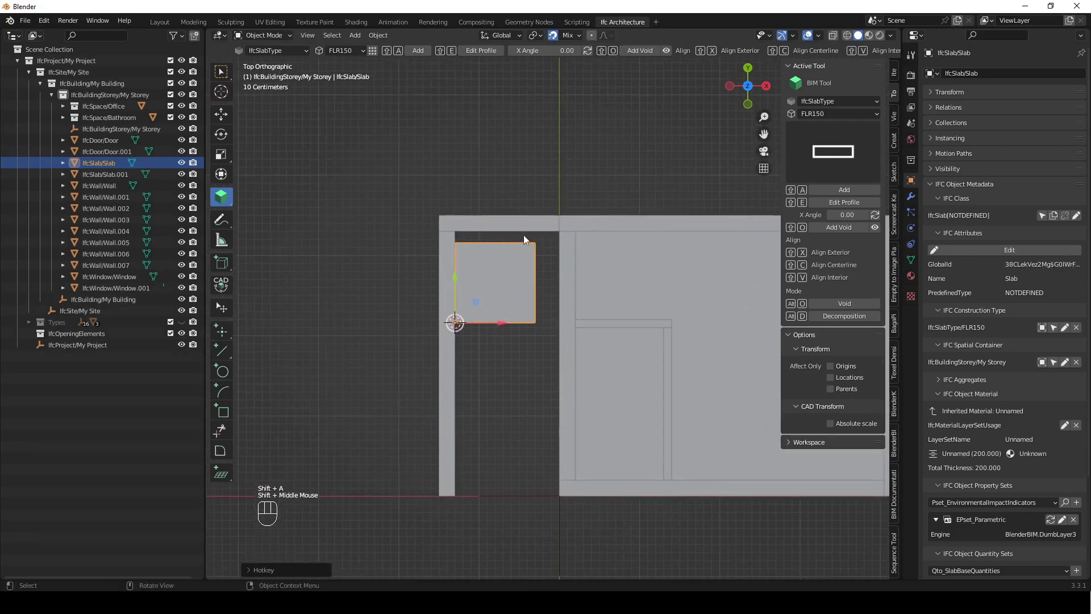
- Move the new porch slab along Y until it meets the inner face of the back wall
{"action": "key", "text": "g"}
{"action": "key", "text": "y"}
{"action": "left_click", "coordinate": [524, 224]}
{"action": "scroll", "coordinate": [529, 233], "scroll_direction": "up", "scroll_amount": 2}
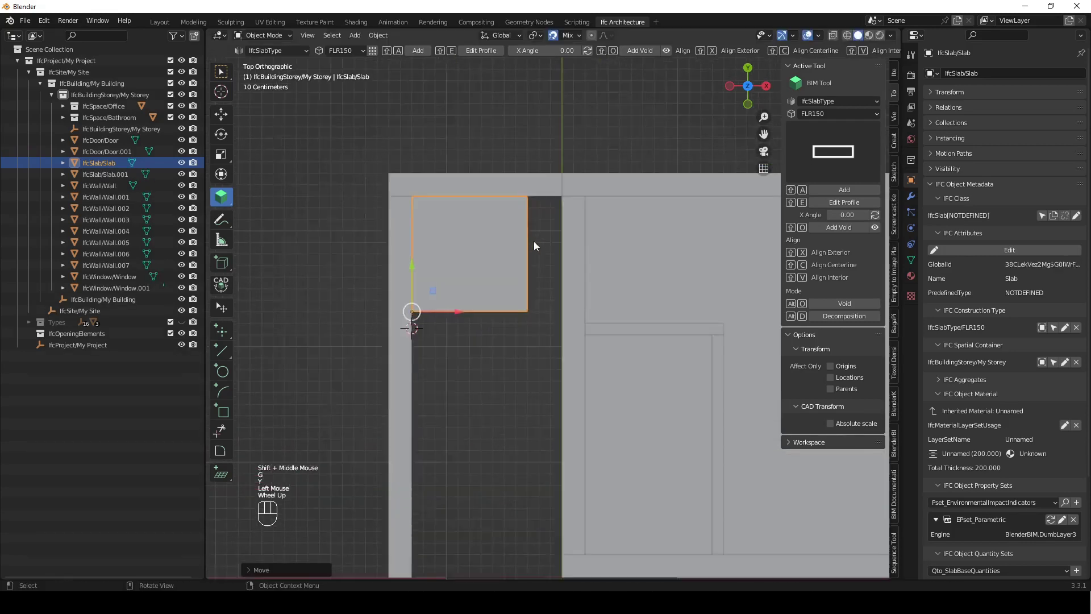
- Stretch the porch slab's profile edge to the building's side wall and save the profile
{"action": "middle_click_drag", "start_coordinate": [534, 241], "coordinate": [492, 349], "text": "shift"}
{"action": "key", "text": "shift+e"}
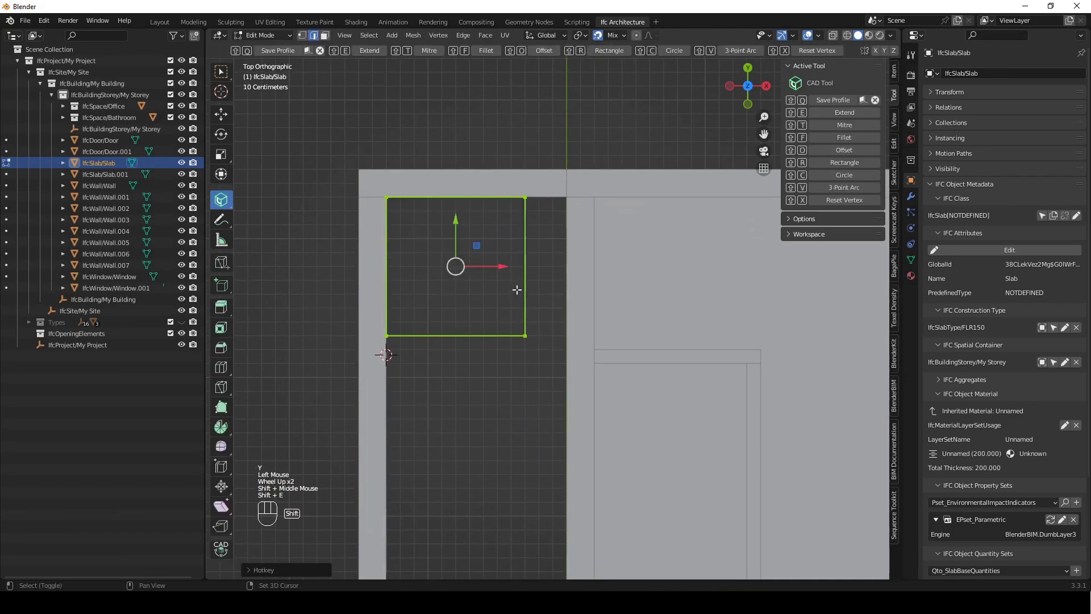
{"action": "left_click", "coordinate": [526, 274]}
{"action": "left_click_drag", "start_coordinate": [525, 273], "coordinate": [566, 274]}
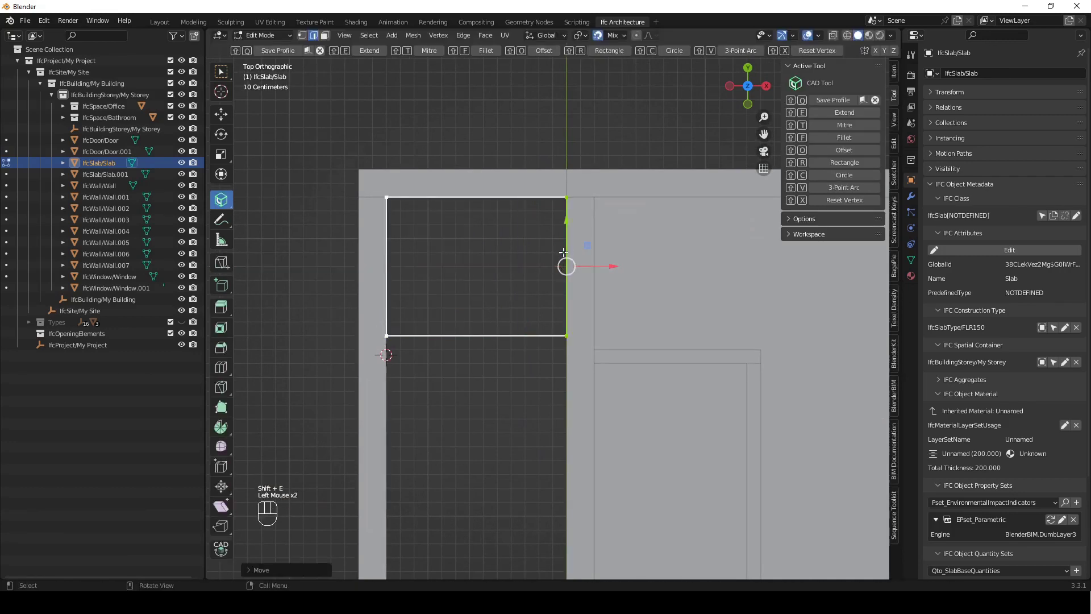
{"action": "scroll", "coordinate": [492, 283], "scroll_direction": "down", "scroll_amount": 2}
{"action": "middle_click_drag", "start_coordinate": [492, 283], "coordinate": [557, 289], "text": "shift"}
{"action": "key", "text": "shift+q"}
- Raise the porch slab along Z to form a canopy above the entrance door
{"action": "key", "text": "g"}
{"action": "key", "text": "z"}
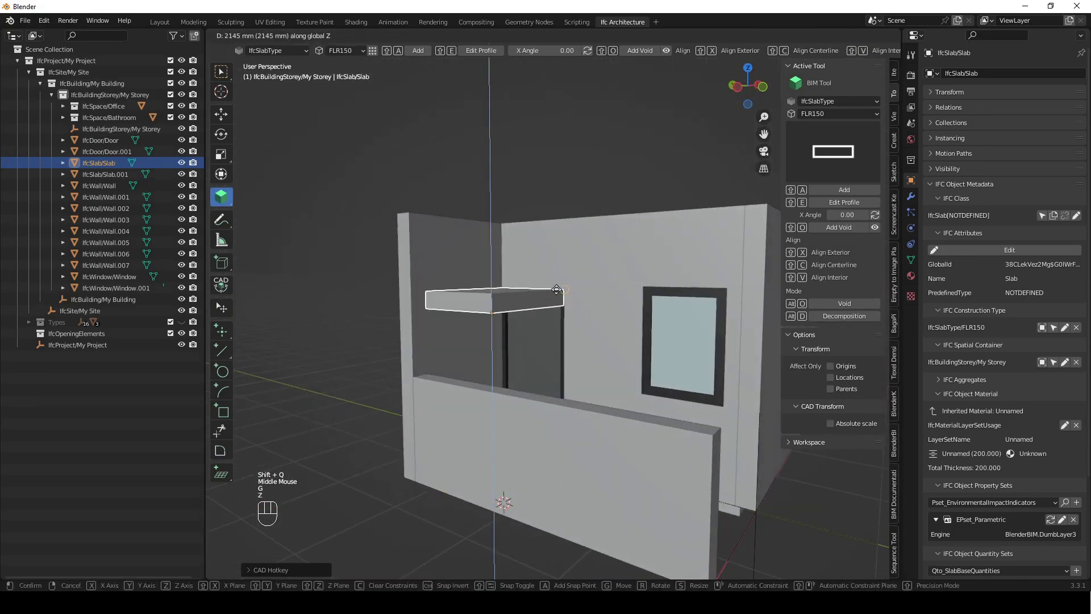
{"action": "left_click", "coordinate": [560, 252]}
{"action": "left_click", "coordinate": [581, 181]}
{"action": "middle_click_drag", "start_coordinate": [639, 266], "coordinate": [446, 280]}
{"action": "scroll", "coordinate": [506, 299], "scroll_direction": "down", "scroll_amount": 2}
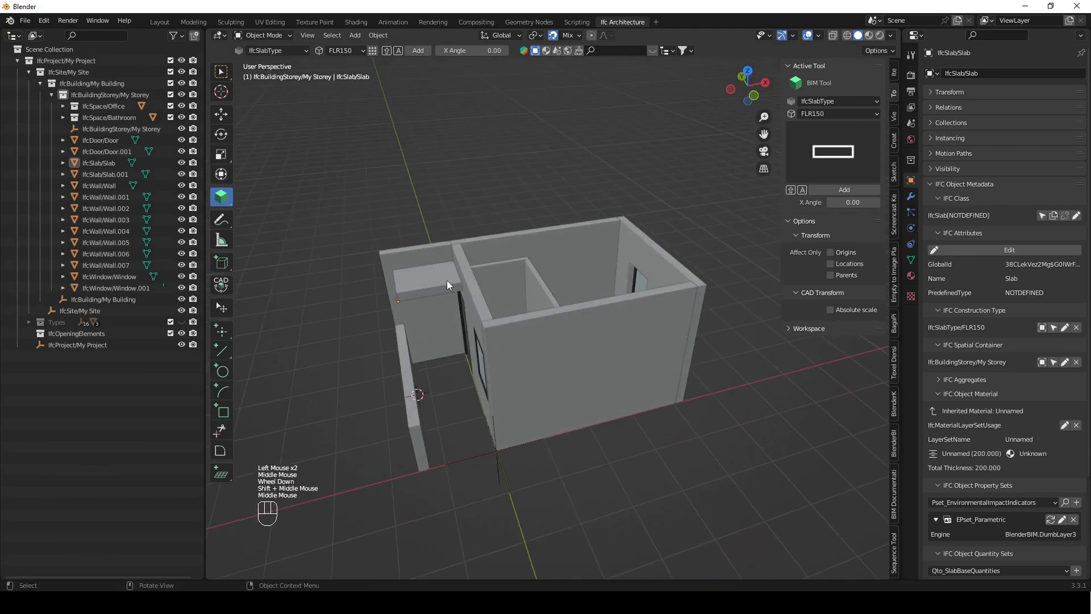
{"action": "left_click", "coordinate": [446, 280]}
{"action": "middle_click_drag", "start_coordinate": [588, 302], "coordinate": [550, 361]}
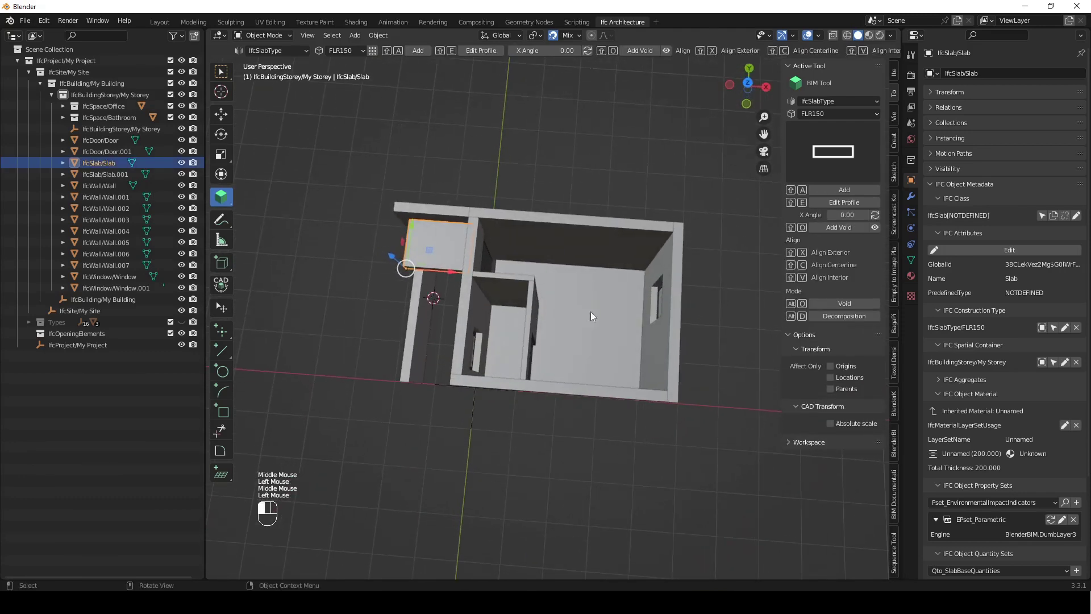
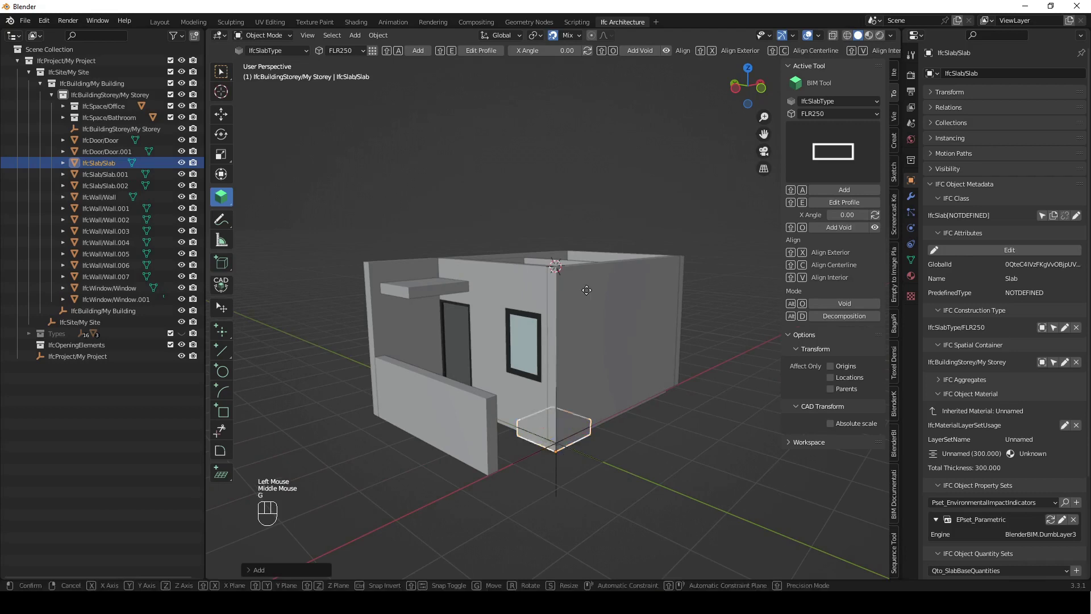
- Raise the new FLR250 slab along Z to the top of the walls at the building's corner
{"action": "left_click", "coordinate": [585, 235]}
{"action": "key", "text": "g"}
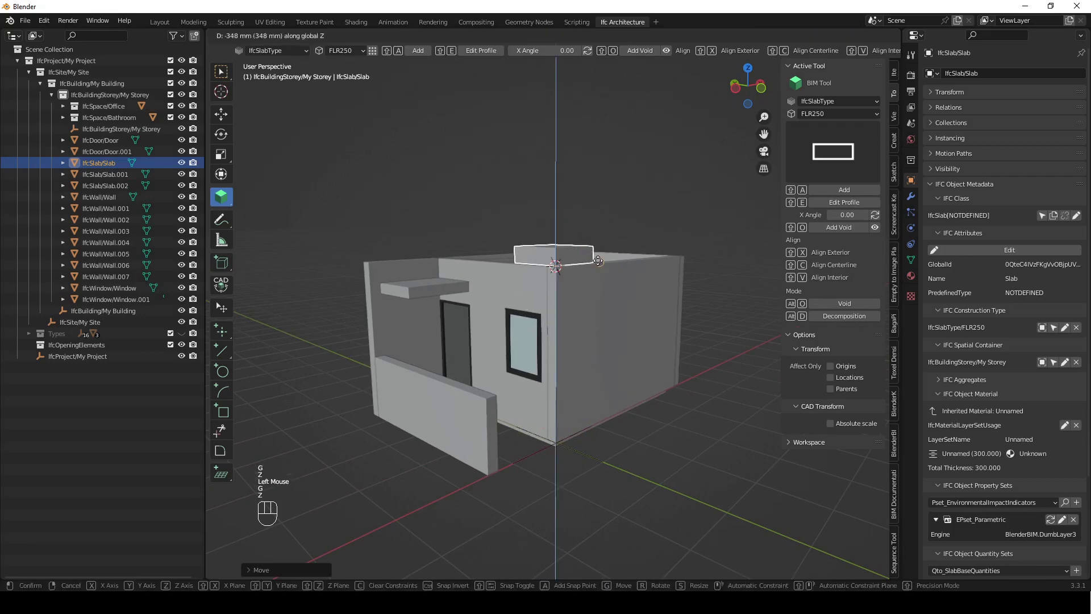
{"action": "left_click", "coordinate": [596, 245]}
- Set the FLR250 slab's X Angle to 5 and apply the slope
{"action": "middle_click_drag", "start_coordinate": [612, 253], "coordinate": [844, 229]}
{"action": "left_click", "coordinate": [846, 214]}
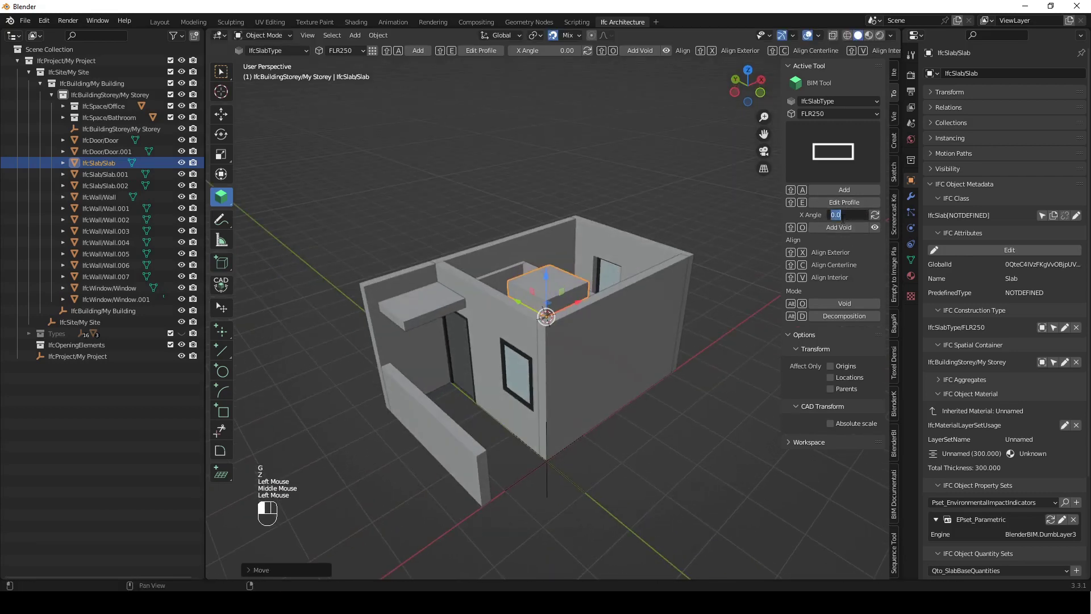
{"action": "left_click", "coordinate": [874, 215]}
{"action": "middle_click_drag", "start_coordinate": [774, 227], "coordinate": [609, 270]}
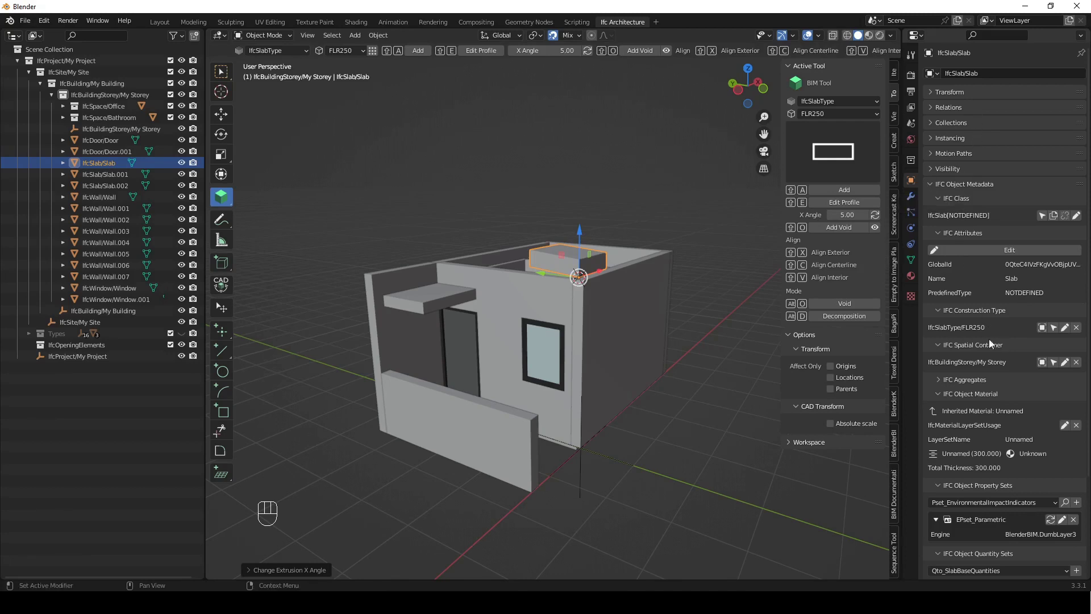
- Collapse the slab's IFC Class, Attributes, Construction Type and Spatial Container sections to reach its material data
{"action": "left_click", "coordinate": [943, 198]}
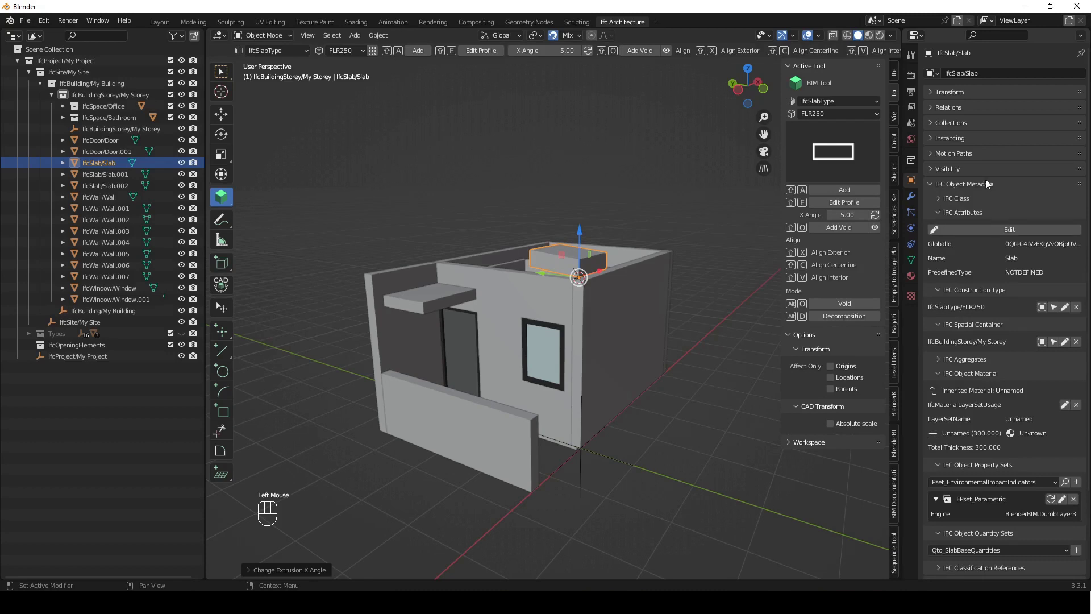
{"action": "left_click", "coordinate": [941, 216]}
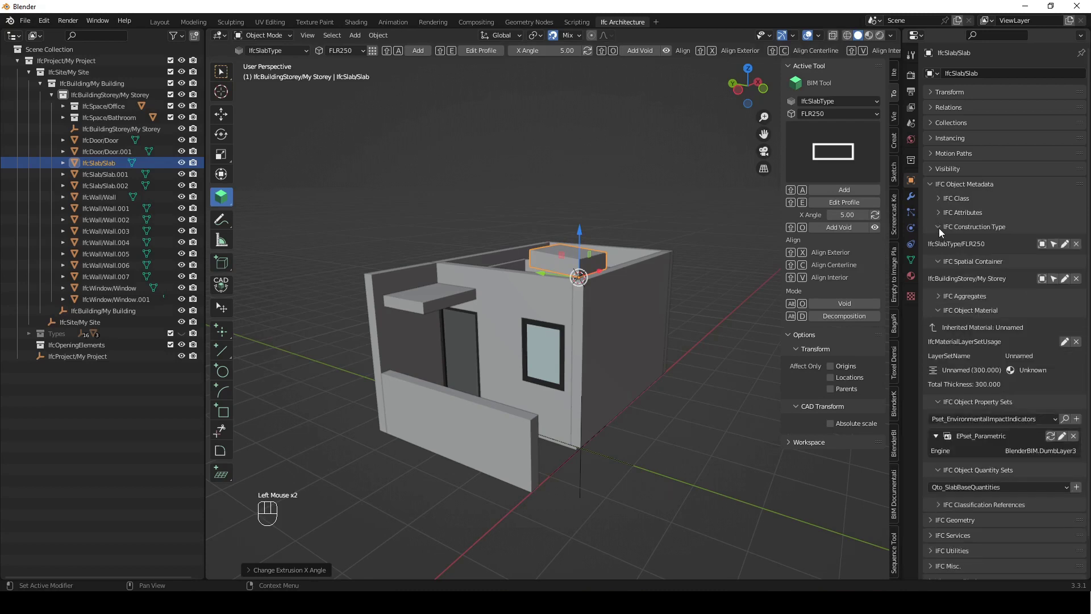
{"action": "left_click", "coordinate": [939, 227]}
{"action": "left_click", "coordinate": [937, 242]}
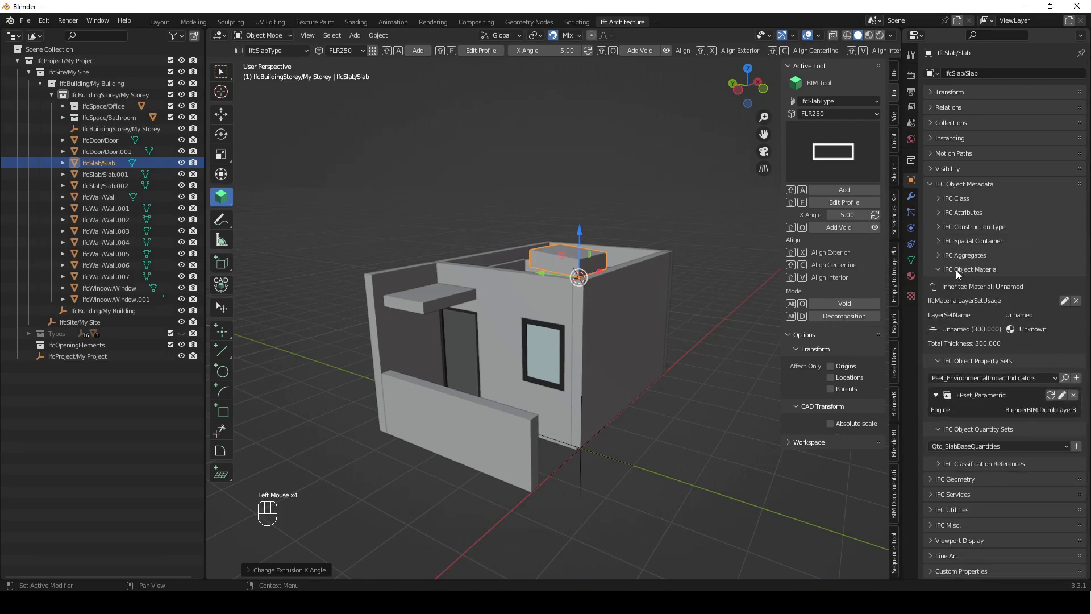
- Set the LayerThickness of the FLR250 slab's material layer to 50 and save the layer set
{"action": "left_click", "coordinate": [1065, 302]}
{"action": "scroll", "coordinate": [1009, 315], "scroll_direction": "down", "scroll_amount": 2}
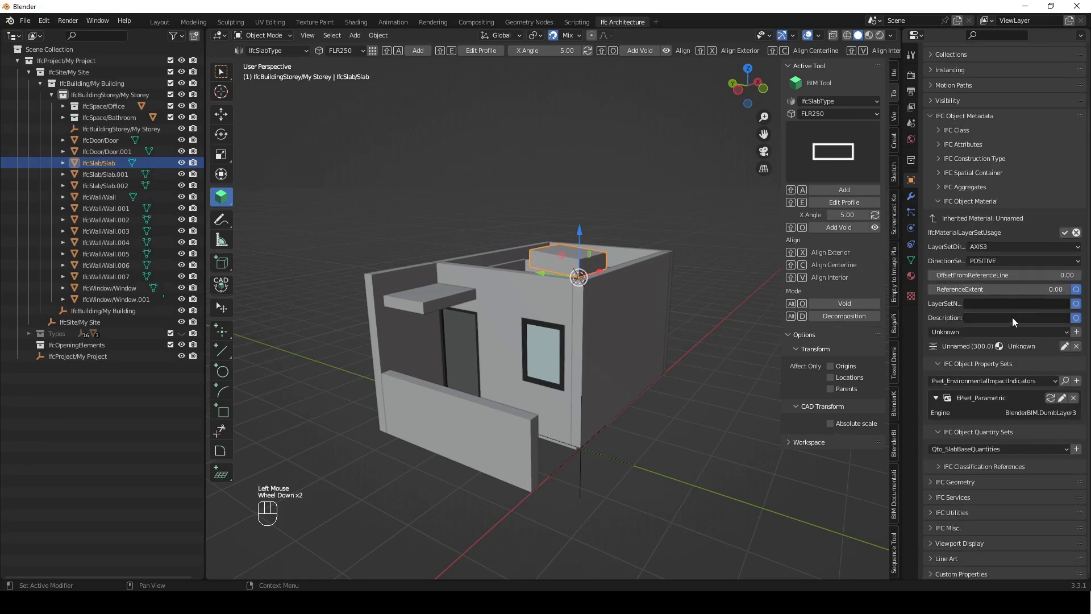
{"action": "left_click", "coordinate": [1064, 346]}
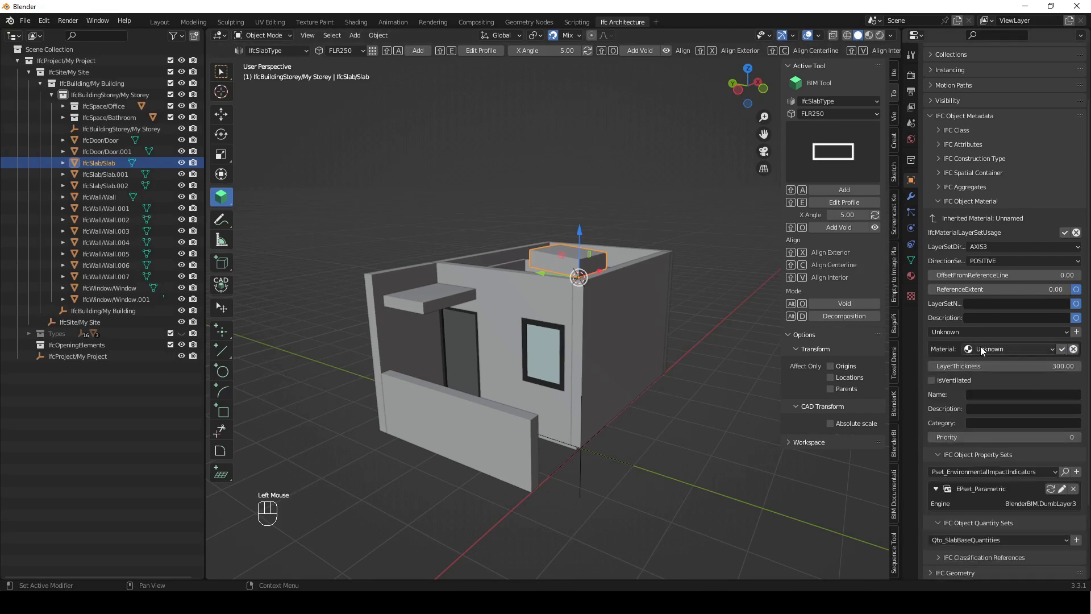
{"action": "double_click", "coordinate": [987, 365]}
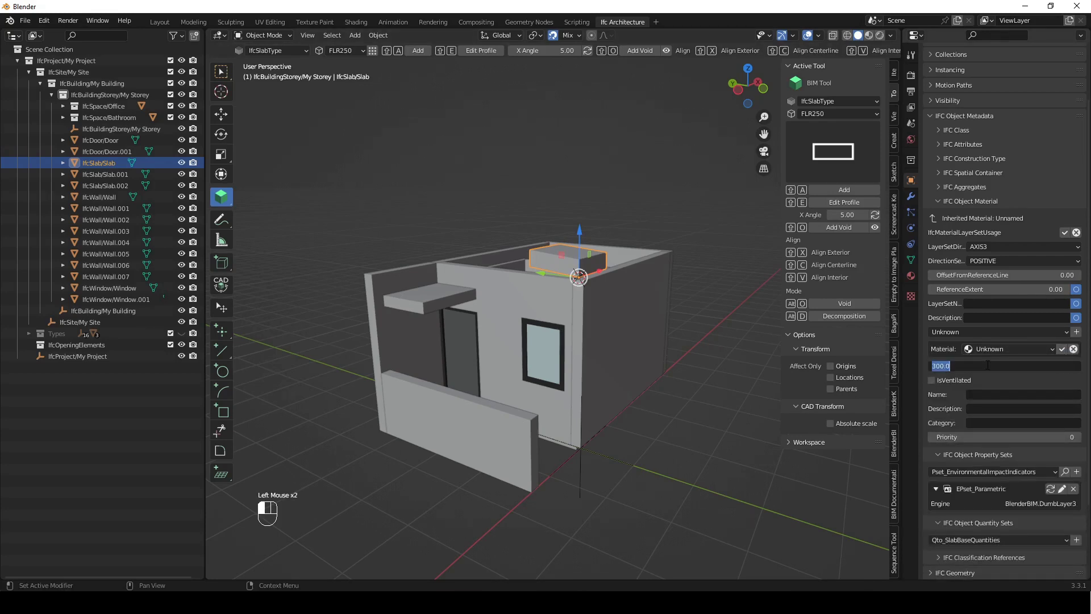
{"action": "type", "text": "58"}
{"action": "key", "text": "BackSpace"}
{"action": "key", "text": "Return"}
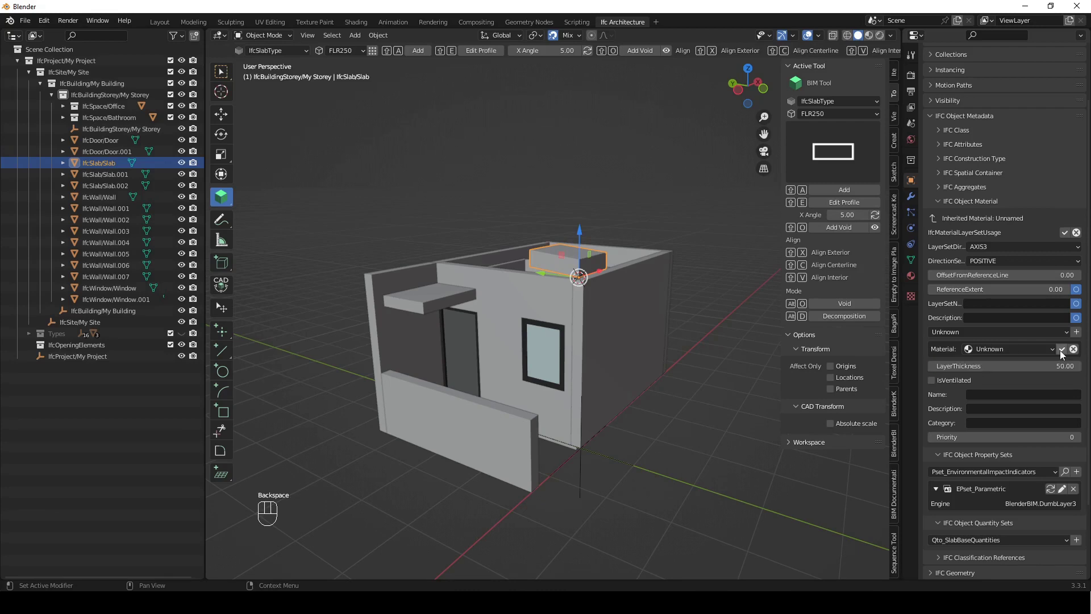
{"action": "left_click", "coordinate": [1059, 350]}
{"action": "left_click", "coordinate": [1064, 233]}
- Lower the thinned roof slab along Z onto the 3D cursor at the top of the wall's corner
{"action": "middle_click_drag", "start_coordinate": [548, 298], "coordinate": [522, 288]}
{"action": "scroll", "coordinate": [578, 286], "scroll_direction": "up", "scroll_amount": 2}
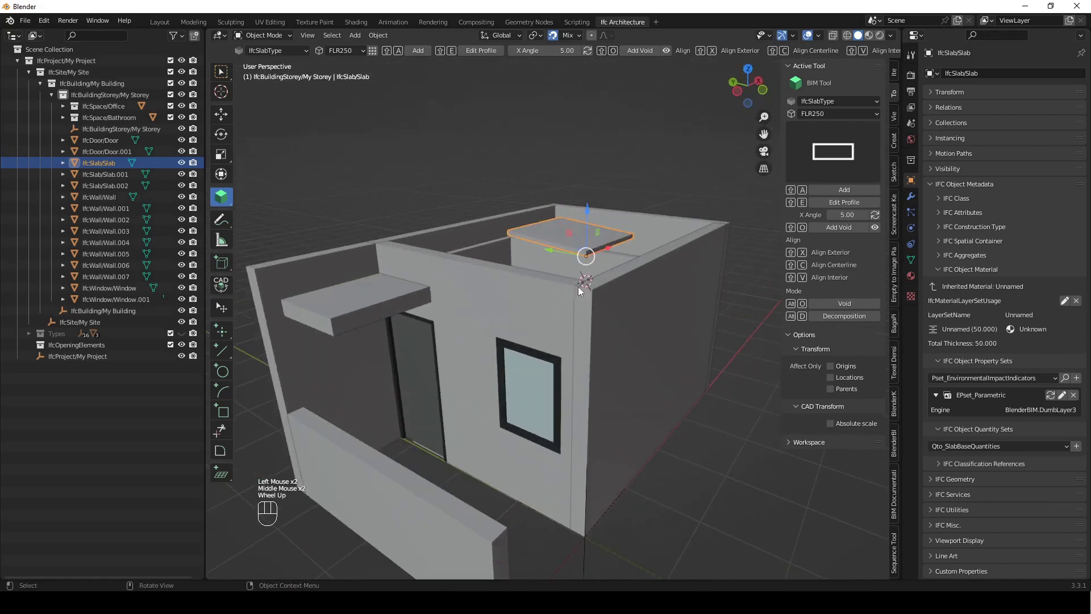
{"action": "key", "text": "g"}
{"action": "key", "text": "z"}
{"action": "left_click", "coordinate": [596, 281]}
{"action": "scroll", "coordinate": [631, 287], "scroll_direction": "up", "scroll_amount": 2}
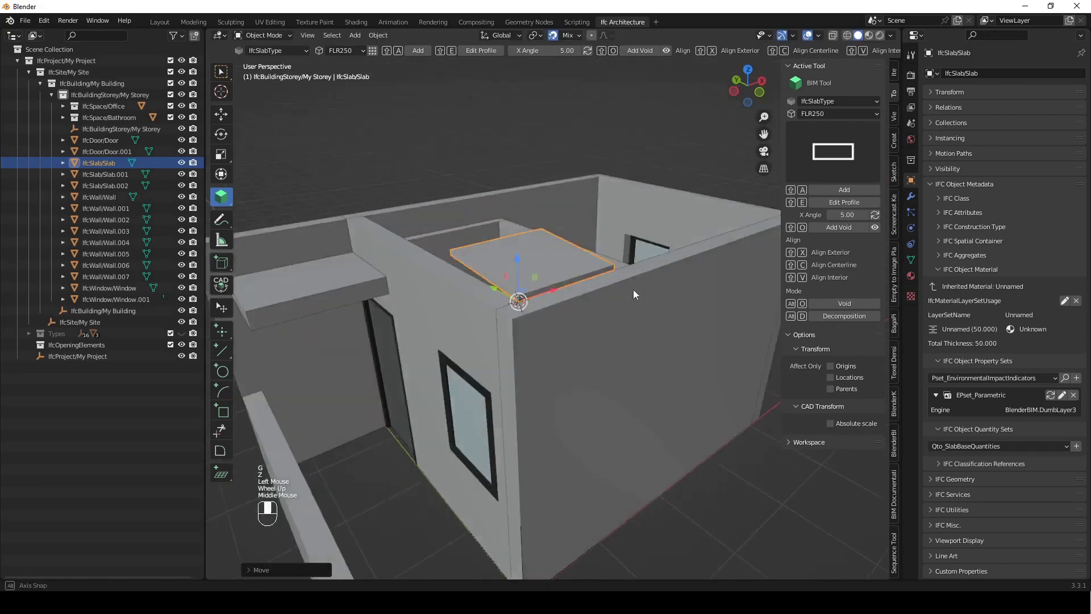
- Stretch the roof slab's profile in top view to the inner faces of the outer walls and save the profile
{"action": "scroll", "coordinate": [567, 295], "scroll_direction": "down", "scroll_amount": 2}
{"action": "middle_click_drag", "start_coordinate": [633, 289], "coordinate": [499, 325]}
{"action": "scroll", "coordinate": [562, 291], "scroll_direction": "down", "scroll_amount": 1}
{"action": "key", "text": "KP_7"}
{"action": "scroll", "coordinate": [578, 305], "scroll_direction": "up", "scroll_amount": 1}
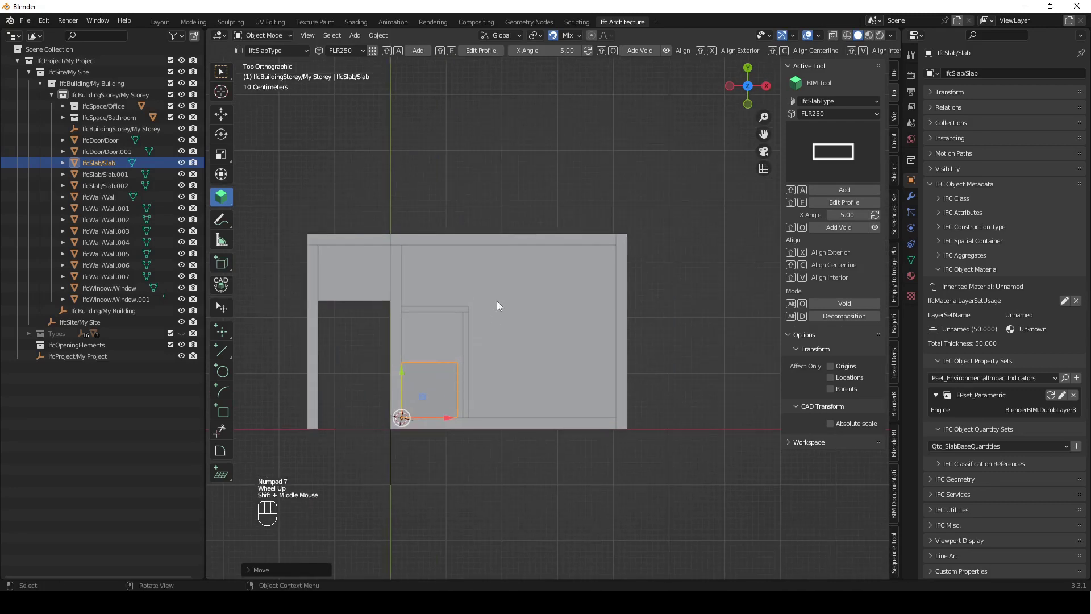
{"action": "key", "text": "shift+e"}
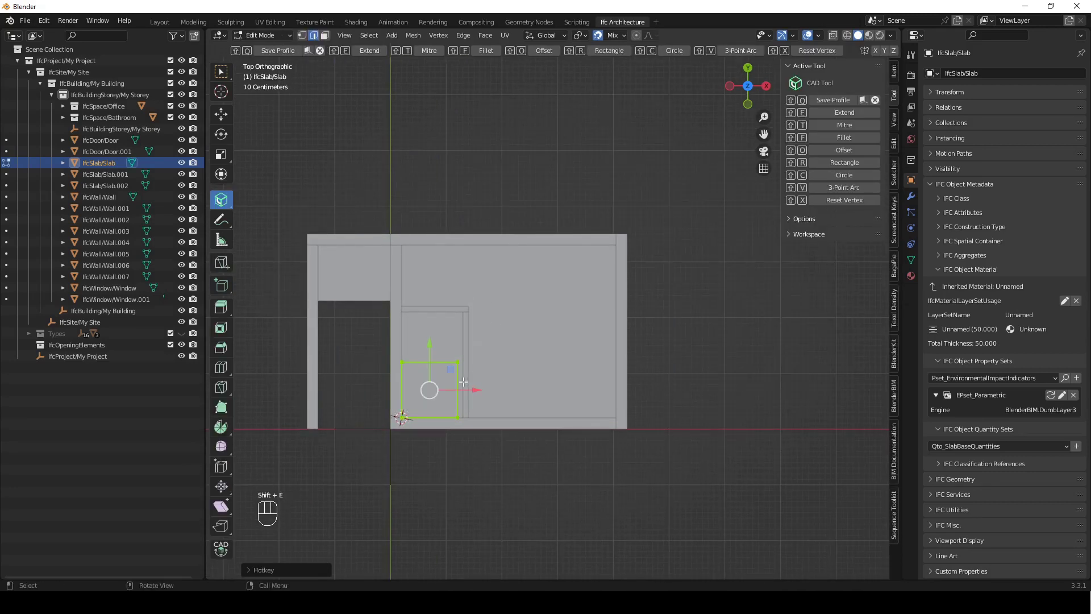
{"action": "left_click", "coordinate": [458, 384]}
{"action": "left_click_drag", "start_coordinate": [457, 384], "coordinate": [592, 364]}
{"action": "left_click", "coordinate": [592, 362]}
{"action": "left_click_drag", "start_coordinate": [518, 311], "coordinate": [518, 187]}
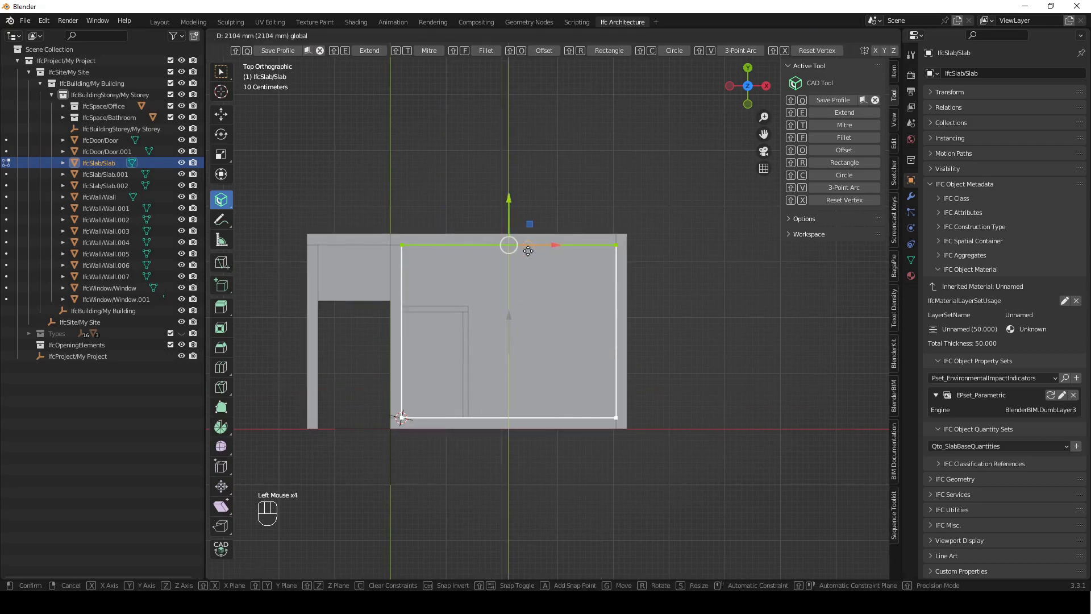
{"action": "middle_click_drag", "start_coordinate": [499, 377], "coordinate": [522, 322]}
{"action": "key", "text": "shift+q"}
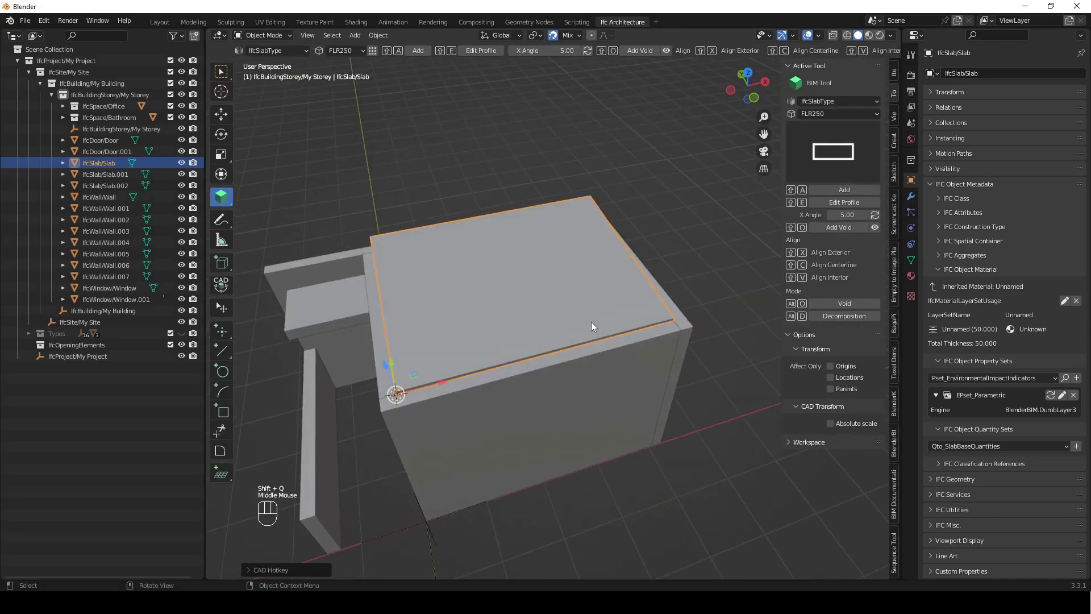
- Move the roof slab along Y to the outer face of the wall on the X axis, offset it another -300 mm, and open its profile for editing
{"action": "key", "text": "KP_7"}
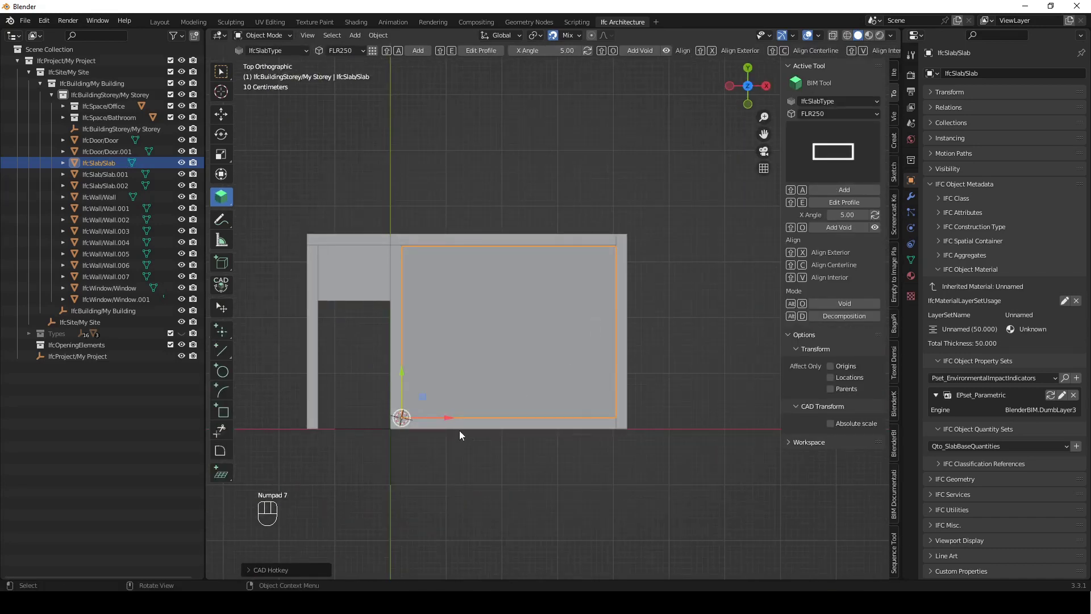
{"action": "key", "text": "g"}
{"action": "key", "text": "y"}
{"action": "left_click", "coordinate": [488, 442]}
{"action": "type", "text": "gy"}
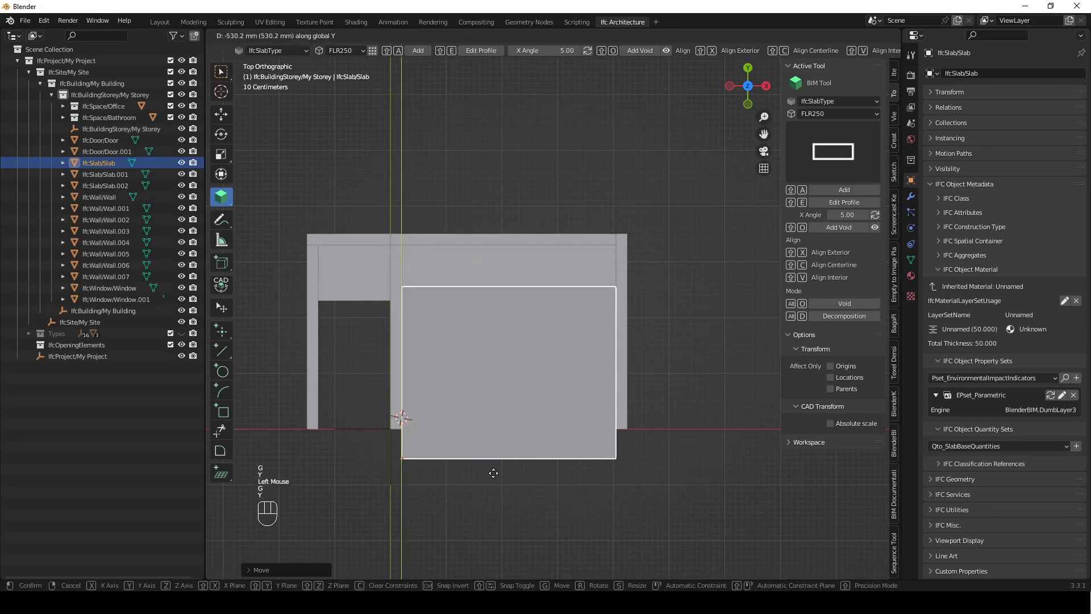
{"action": "type", "text": "-300"}
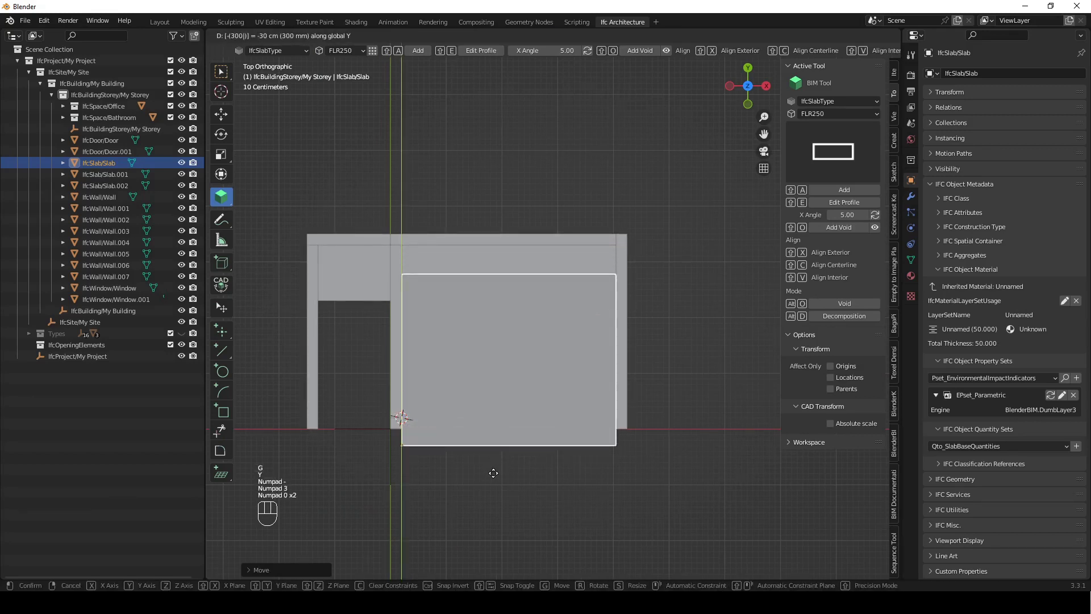
{"action": "key", "text": "Return"}
{"action": "key", "text": "shift+e"}
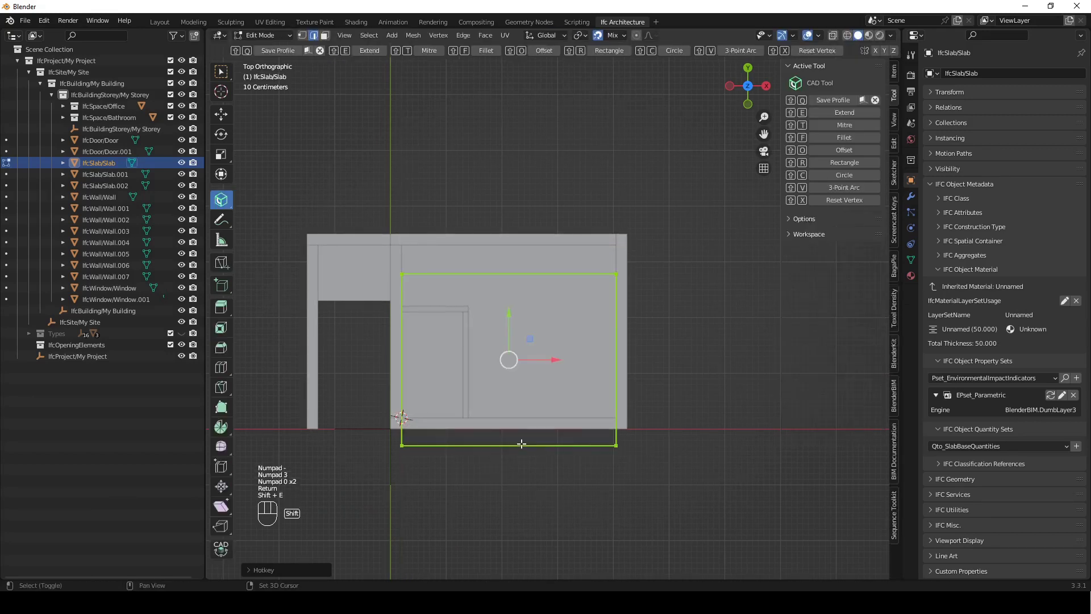
- Move the far edge of the roof slab's profile to the inner face of the back wall and save the profile
{"action": "left_click", "coordinate": [507, 275]}
{"action": "left_click_drag", "start_coordinate": [507, 275], "coordinate": [617, 206]}
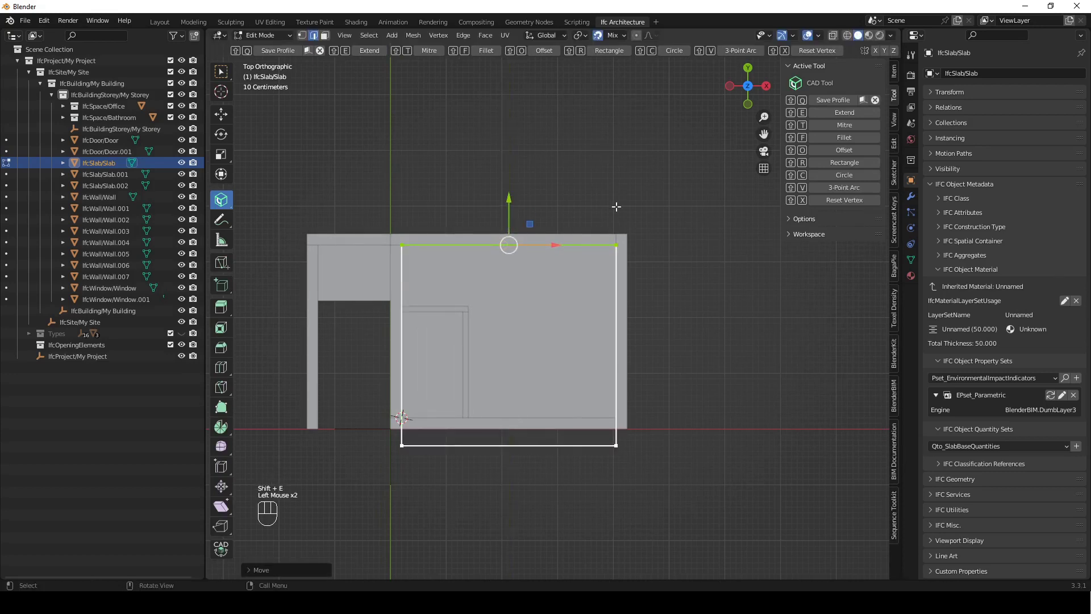
{"action": "key", "text": "shift+q"}
{"action": "middle_click_drag", "start_coordinate": [509, 448], "coordinate": [628, 214]}
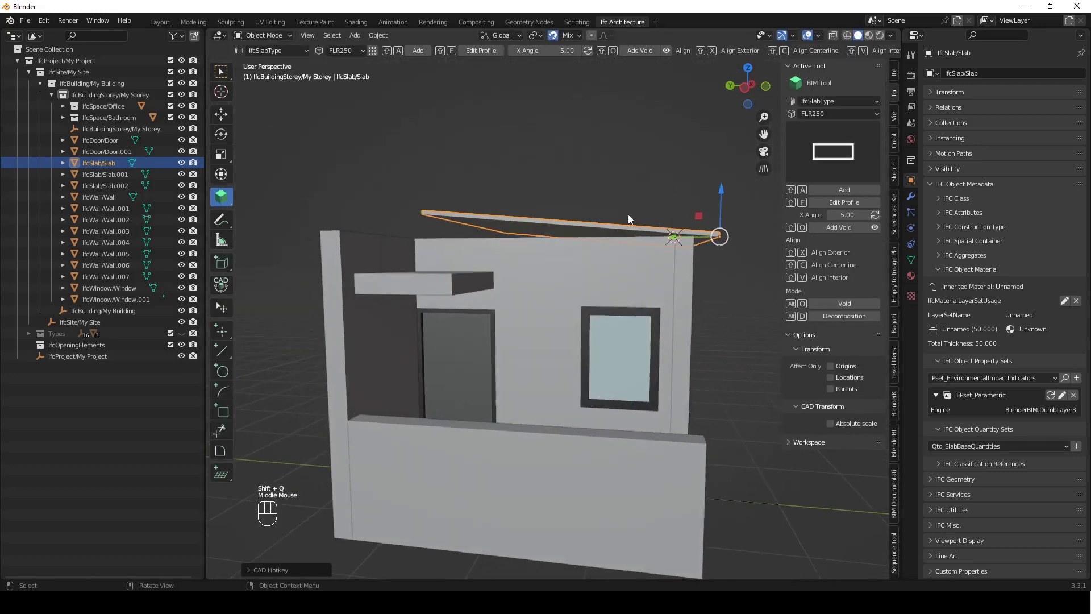
{"action": "left_click", "coordinate": [628, 219]}
- Set the height of the back wall and both adjoining side walls to 3500
{"action": "middle_click_drag", "start_coordinate": [625, 270], "coordinate": [693, 292]}
{"action": "left_click", "coordinate": [591, 311]}
{"action": "middle_click_drag", "start_coordinate": [591, 312], "coordinate": [529, 325]}
{"action": "left_click", "coordinate": [572, 367], "text": "shift"}
{"action": "left_click", "coordinate": [605, 294], "text": "shift"}
{"action": "middle_click_drag", "start_coordinate": [642, 303], "coordinate": [662, 245]}
{"action": "left_click", "coordinate": [848, 203]}
{"action": "type", "text": "3500"}
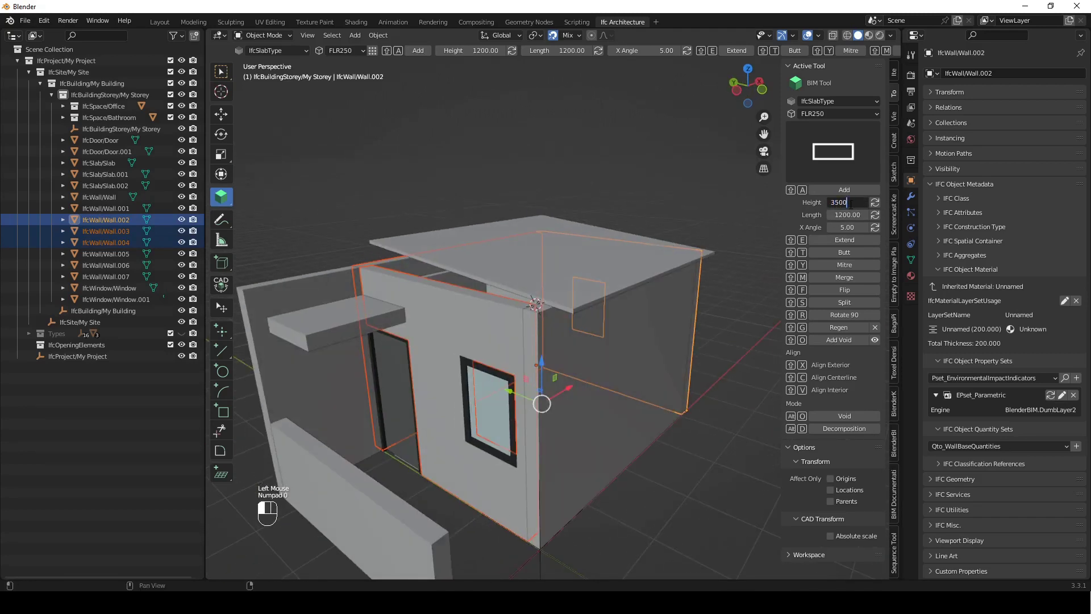
{"action": "left_click", "coordinate": [875, 202]}
{"action": "left_click", "coordinate": [451, 108]}
- Choose IfcBeamType with the B2 profile as the construction type
{"action": "middle_click_drag", "start_coordinate": [452, 107], "coordinate": [621, 230]}
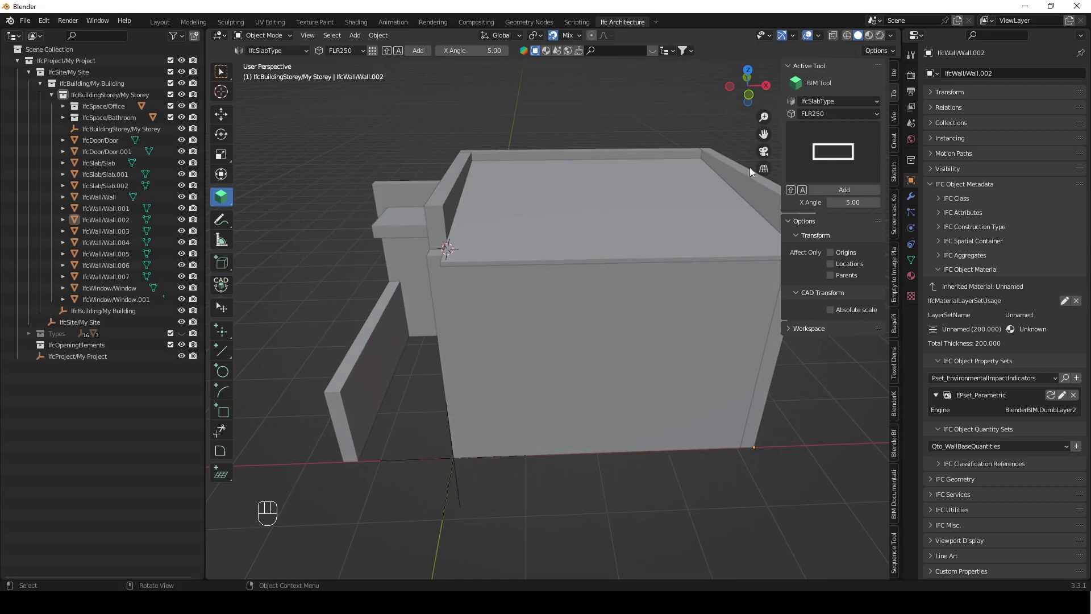
{"action": "left_click", "coordinate": [837, 101]}
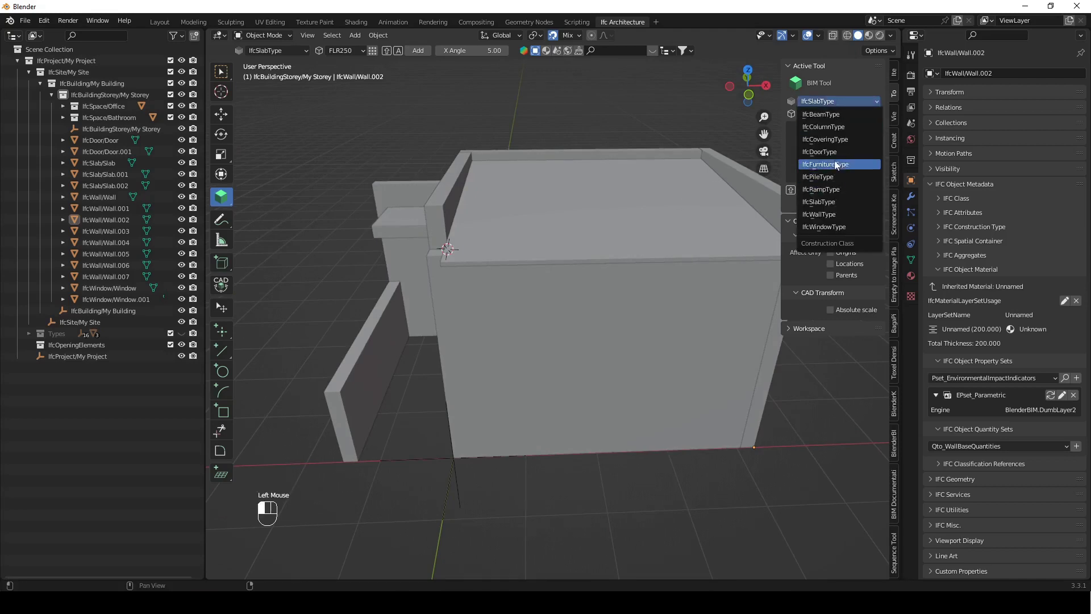
{"action": "left_click", "coordinate": [837, 113]}
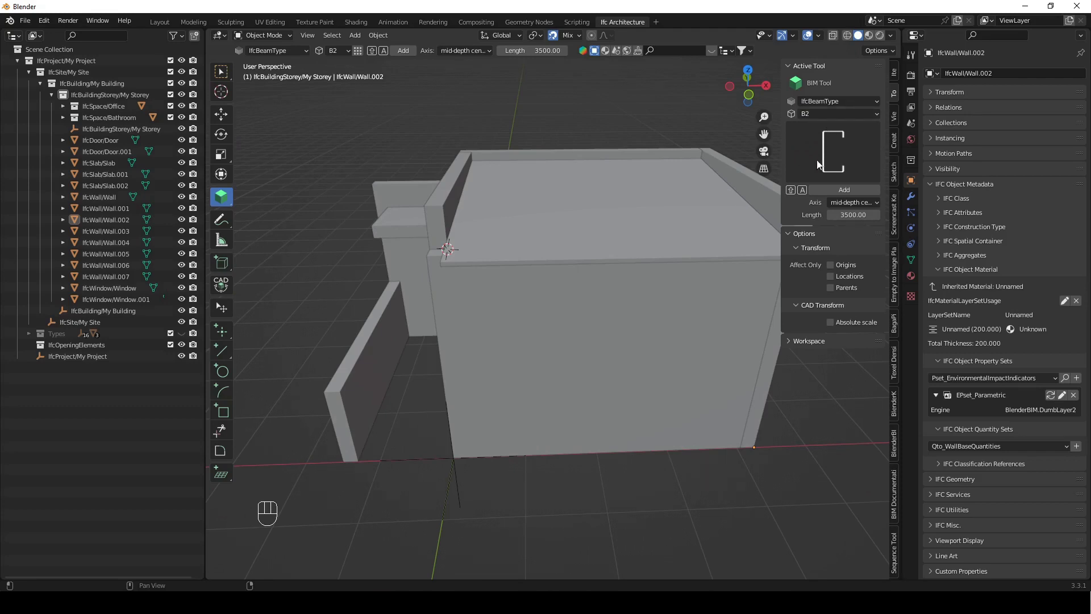
{"action": "left_click", "coordinate": [820, 114]}
{"action": "left_click", "coordinate": [817, 126]}
{"action": "left_click", "coordinate": [841, 114]}
{"action": "left_click", "coordinate": [823, 136]}
- Hide the roof slab, place the 3D cursor at the inner top corner of the walls, and add a B2 beam
{"action": "left_click", "coordinate": [608, 185]}
{"action": "middle_click_drag", "start_coordinate": [608, 185], "coordinate": [544, 225]}
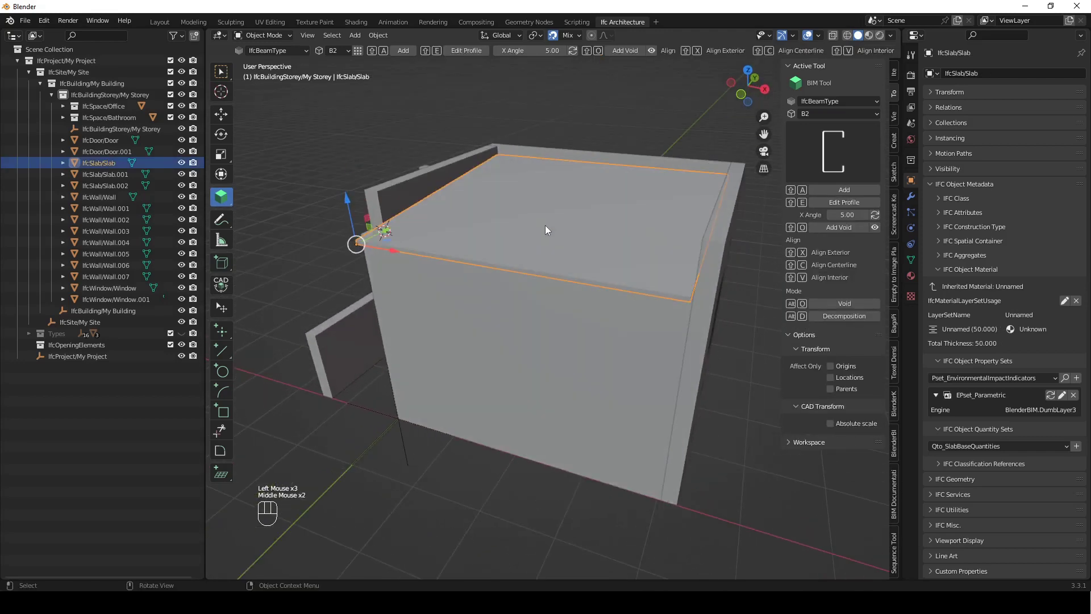
{"action": "key", "text": "h"}
{"action": "middle_click_drag", "start_coordinate": [422, 214], "coordinate": [424, 244]}
{"action": "right_click_drag", "start_coordinate": [423, 243], "coordinate": [384, 278], "text": "shift"}
{"action": "middle_click_drag", "start_coordinate": [451, 267], "coordinate": [505, 252]}
{"action": "key", "text": "shift+a"}
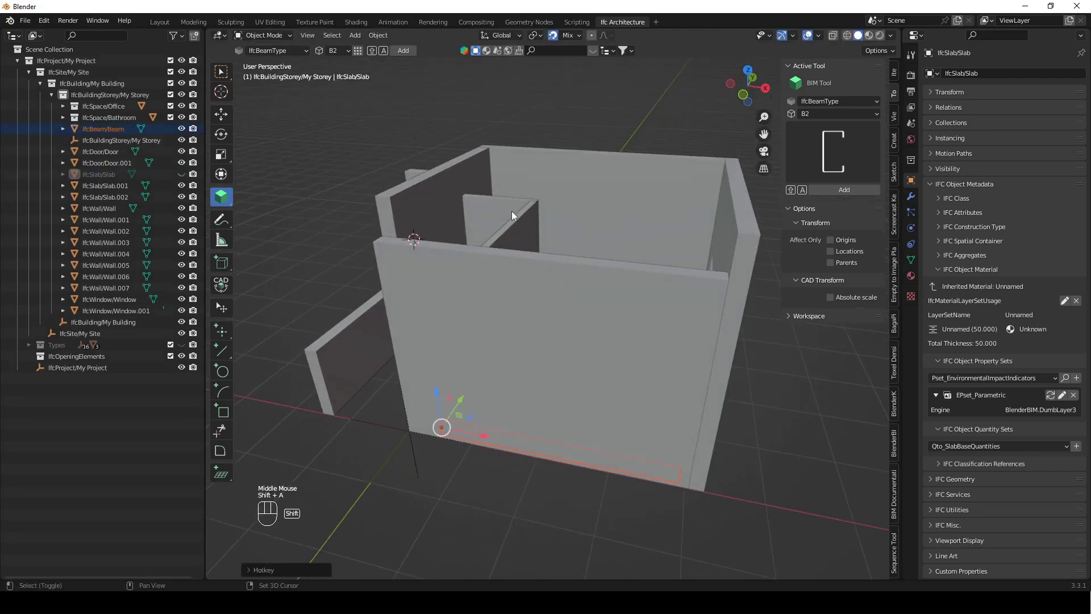
- Raise the new beam along Z and fit it at the inner top corner of the wall on the X axis
{"action": "middle_click_drag", "start_coordinate": [662, 485], "coordinate": [427, 363]}
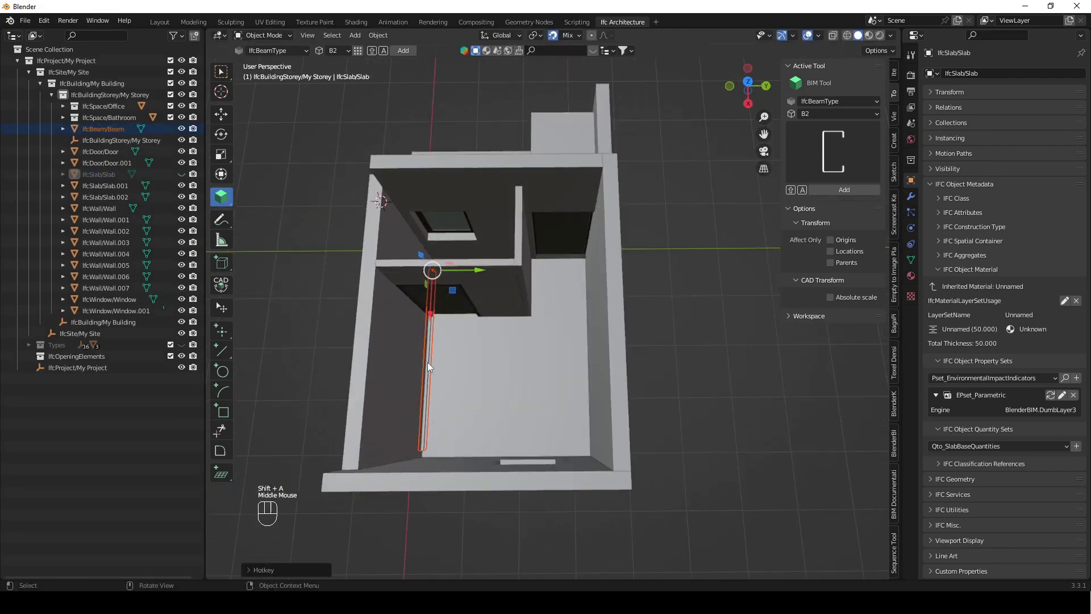
{"action": "left_click", "coordinate": [428, 353]}
{"action": "left_click", "coordinate": [429, 347]}
{"action": "middle_click_drag", "start_coordinate": [429, 346], "coordinate": [487, 234]}
{"action": "key", "text": "g"}
{"action": "key", "text": "z"}
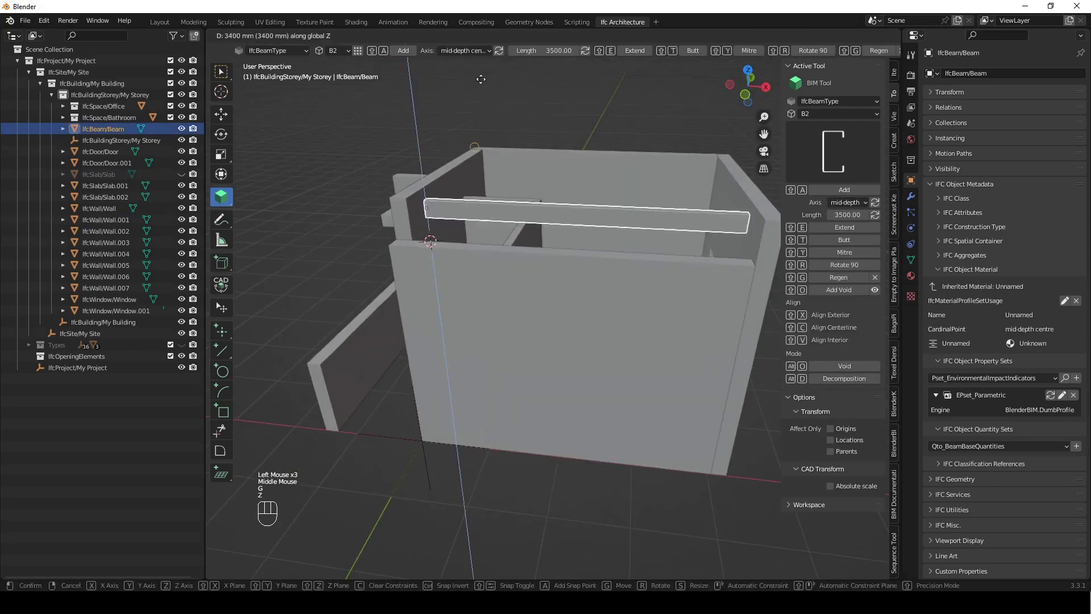
{"action": "left_click", "coordinate": [441, 239]}
{"action": "key", "text": "g"}
{"action": "left_click", "coordinate": [437, 262]}
{"action": "key", "text": "g"}
{"action": "key", "text": "z"}
{"action": "left_click", "coordinate": [445, 320]}
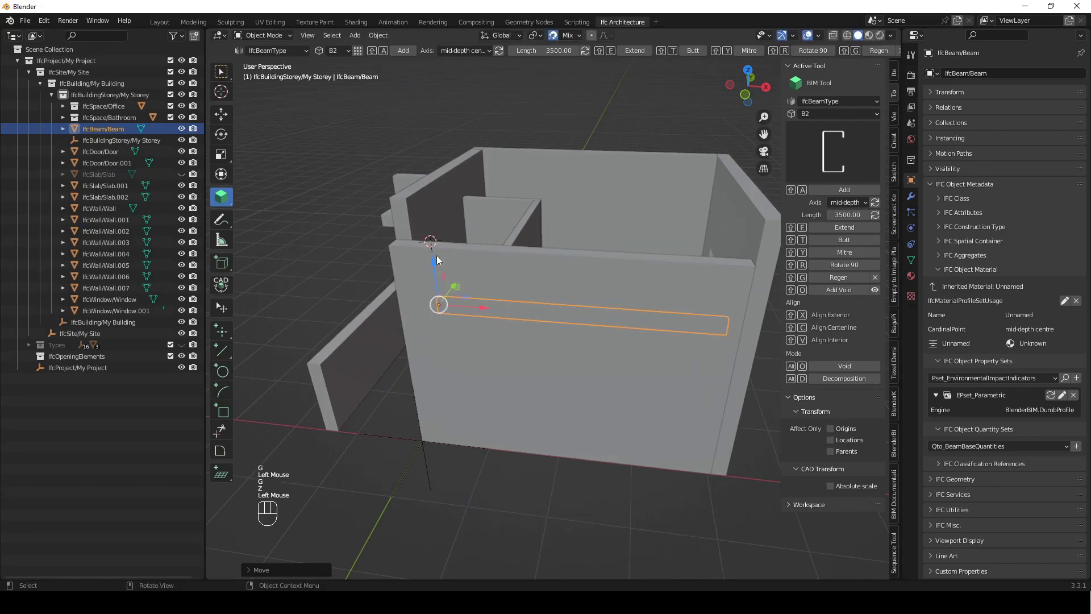
{"action": "key", "text": "g"}
{"action": "key", "text": "z"}
{"action": "left_click", "coordinate": [453, 253]}
- Rotate the beam 90 degrees and move it along Y to the outer face of the wall on the X axis
{"action": "middle_click_drag", "start_coordinate": [452, 252], "coordinate": [529, 332]}
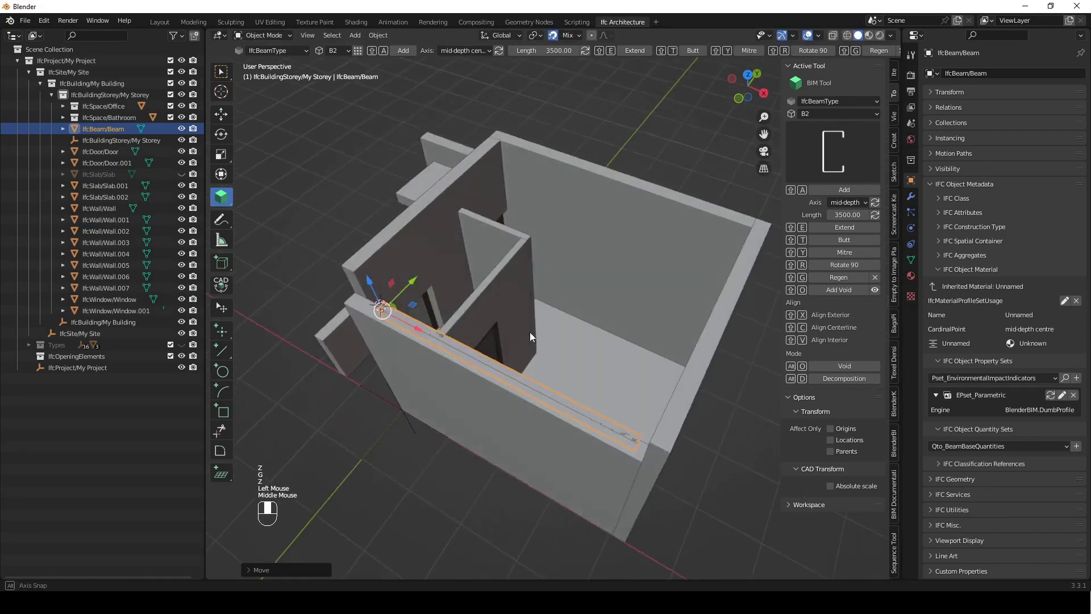
{"action": "scroll", "coordinate": [479, 359], "scroll_direction": "up", "scroll_amount": 3}
{"action": "middle_click_drag", "start_coordinate": [480, 359], "coordinate": [471, 338], "text": "shift"}
{"action": "scroll", "coordinate": [522, 274], "scroll_direction": "down", "scroll_amount": 2}
{"action": "key", "text": "shift+r"}
{"action": "middle_click_drag", "start_coordinate": [523, 275], "coordinate": [367, 238]}
{"action": "scroll", "coordinate": [680, 210], "scroll_direction": "up", "scroll_amount": 2}
{"action": "middle_click_drag", "start_coordinate": [679, 210], "coordinate": [395, 370], "text": "shift"}
{"action": "key", "text": "g"}
{"action": "key", "text": "y"}
{"action": "left_click", "coordinate": [372, 378]}
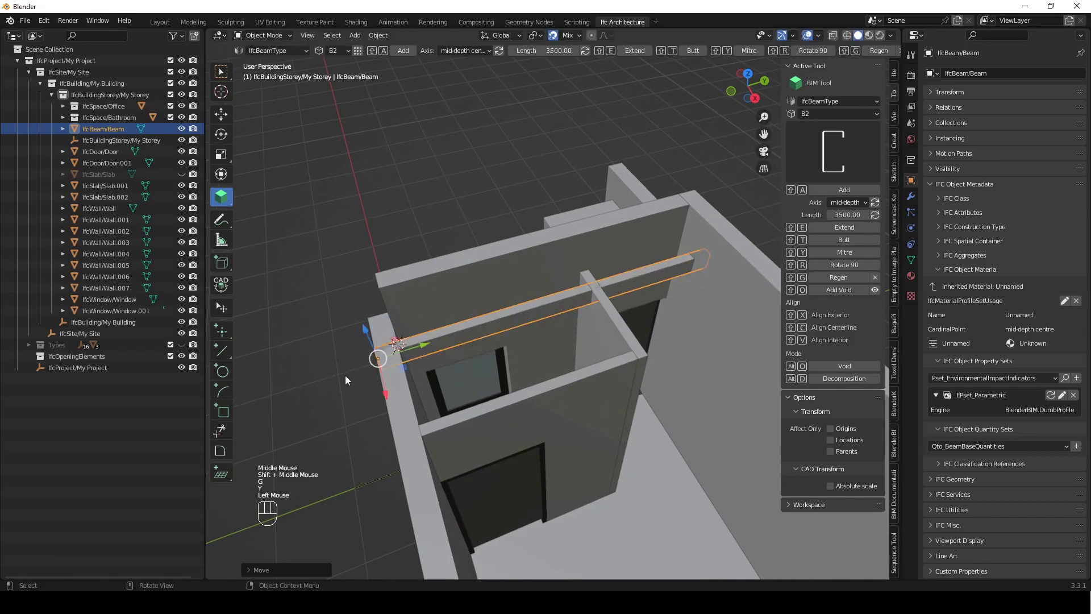
- Offset the beam a further -300 mm along Y beyond the wall's outer face
{"action": "key", "text": "g"}
{"action": "key", "text": "y"}
{"action": "key", "text": "KP_Subtract"}
{"action": "key", "text": "KP_3"}
{"action": "key", "text": "KP_0"}
{"action": "key", "text": "KP_0"}
{"action": "key", "text": "Return"}
- Place the 3D cursor at the top inner corner of the back wall and extend the beam to it
{"action": "middle_click_drag", "start_coordinate": [434, 278], "coordinate": [653, 311]}
{"action": "right_click", "coordinate": [677, 262], "text": "shift"}
{"action": "key", "text": "shift+e"}
- Rotate the beam 5 degrees about the X axis to match the roof slope
{"action": "middle_click_drag", "start_coordinate": [558, 332], "coordinate": [589, 253]}
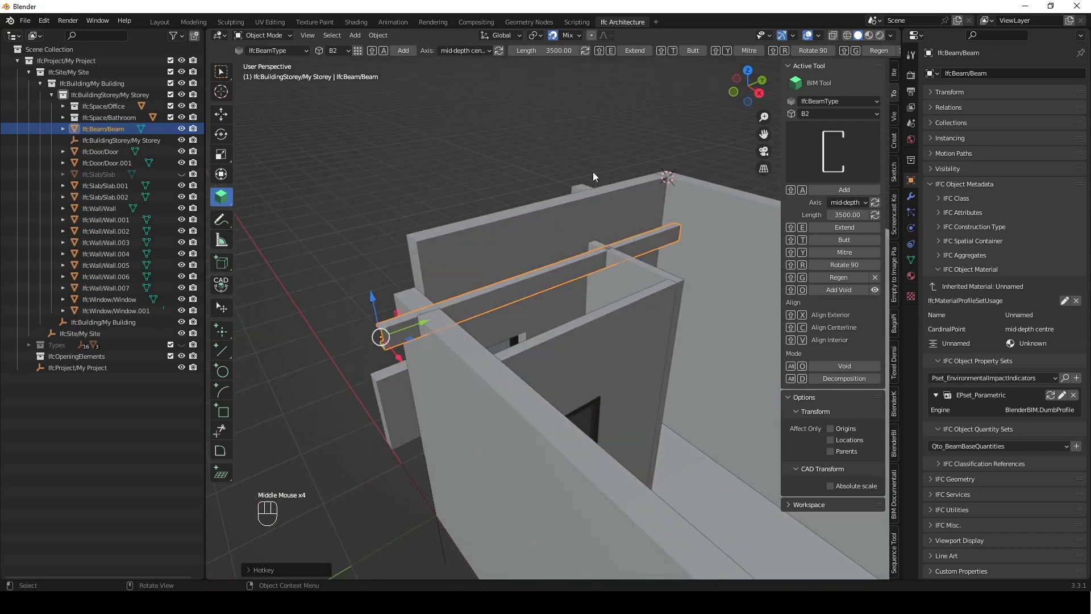
{"action": "key", "text": "r"}
{"action": "key", "text": "x"}
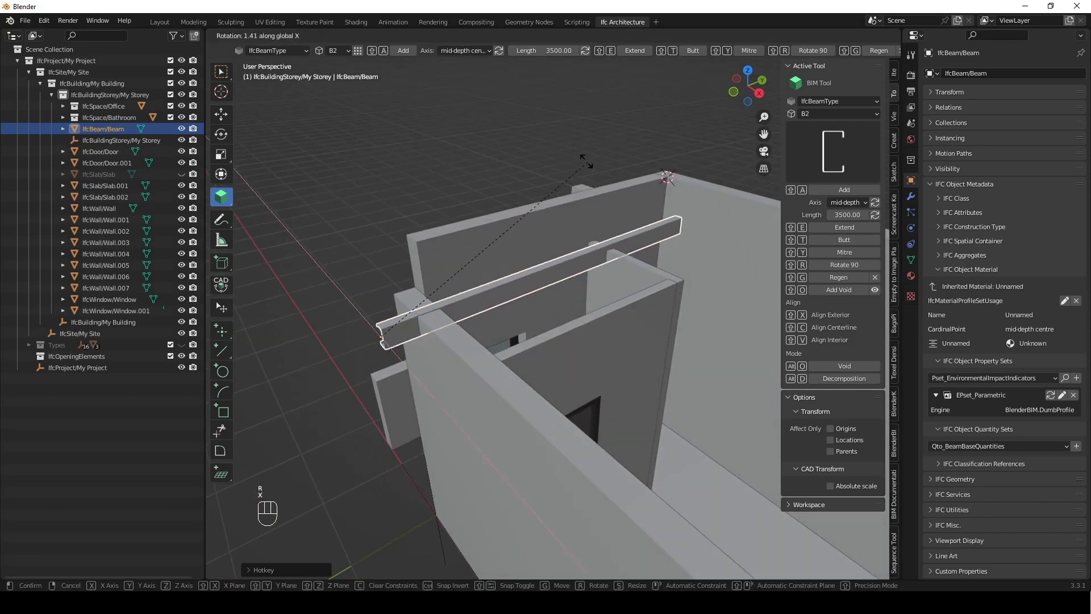
{"action": "key", "text": "KP_5"}
{"action": "key", "text": "Return"}
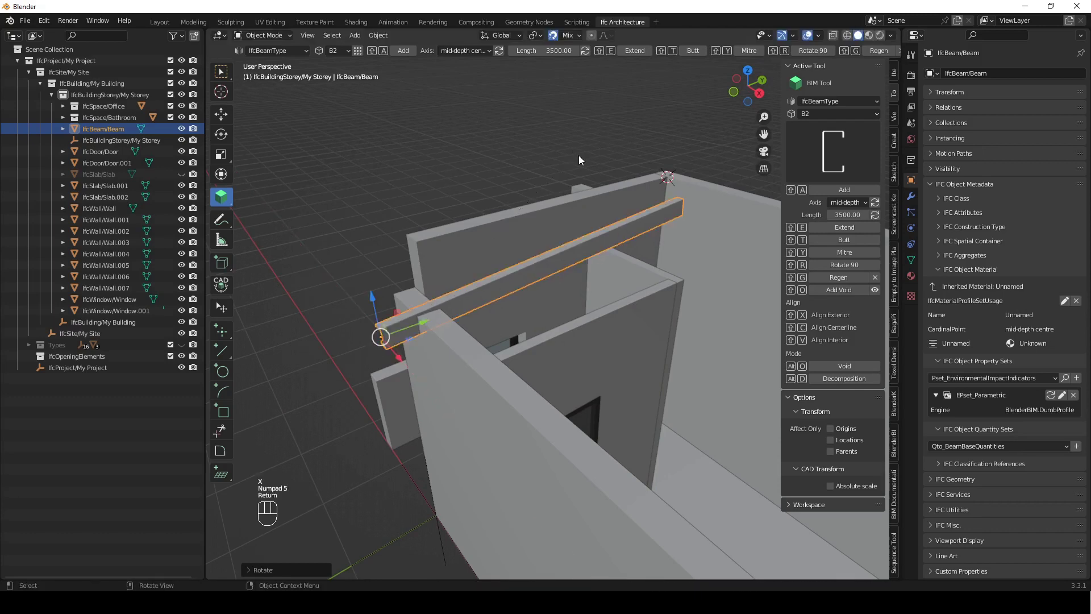
- Move the sloped beam along X to the inner face of the adjoining side wall
{"action": "scroll", "coordinate": [579, 155], "scroll_direction": "down", "scroll_amount": 2}
{"action": "middle_click_drag", "start_coordinate": [579, 155], "coordinate": [554, 318]}
{"action": "scroll", "coordinate": [619, 257], "scroll_direction": "up", "scroll_amount": 1}
{"action": "key", "text": "g"}
{"action": "key", "text": "x"}
{"action": "left_click", "coordinate": [595, 288]}
- Reposition the 3D cursor at the back wall's inner face and extend the sloped beam to it
{"action": "middle_click_drag", "start_coordinate": [595, 289], "coordinate": [647, 277]}
{"action": "scroll", "coordinate": [529, 309], "scroll_direction": "down", "scroll_amount": 1}
{"action": "scroll", "coordinate": [526, 319], "scroll_direction": "up", "scroll_amount": 2}
{"action": "right_click", "coordinate": [638, 243], "text": "shift"}
{"action": "key", "text": "shift+e"}
{"action": "middle_click_drag", "start_coordinate": [627, 331], "coordinate": [890, 311]}
{"action": "scroll", "coordinate": [557, 334], "scroll_direction": "down", "scroll_amount": 1}
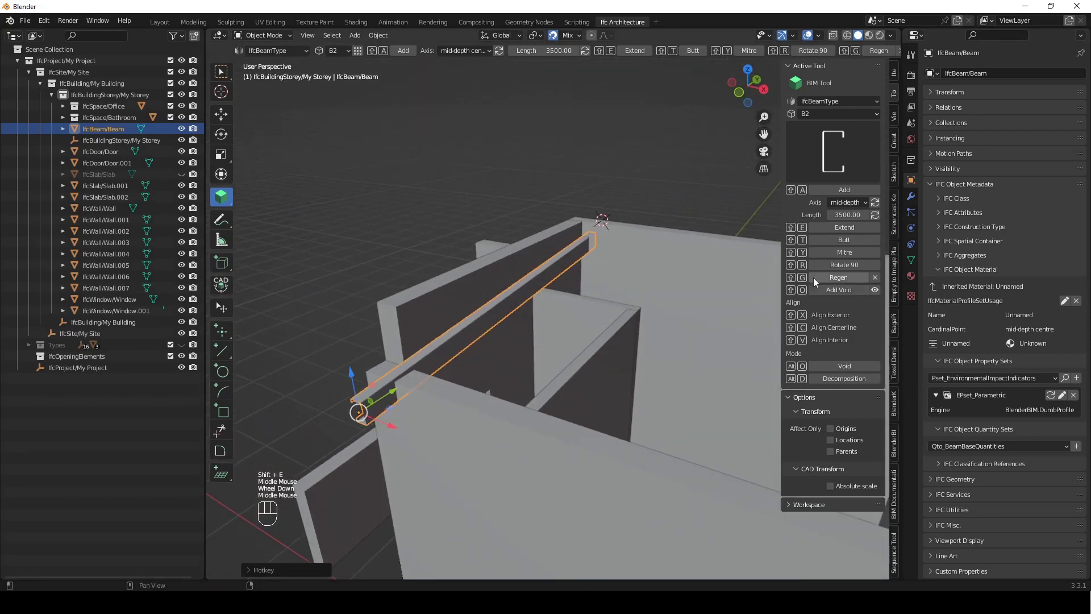
- Add an IFC Array to the beam with a count of 4 and an X offset of 1200, and apply it
{"action": "left_click", "coordinate": [909, 199]}
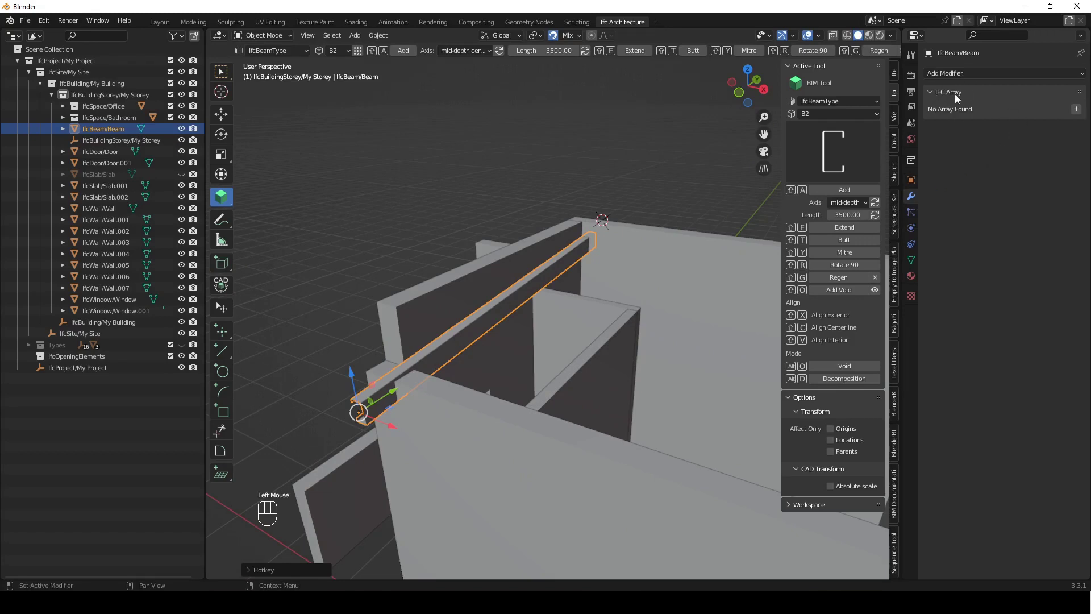
{"action": "left_click", "coordinate": [1075, 109]}
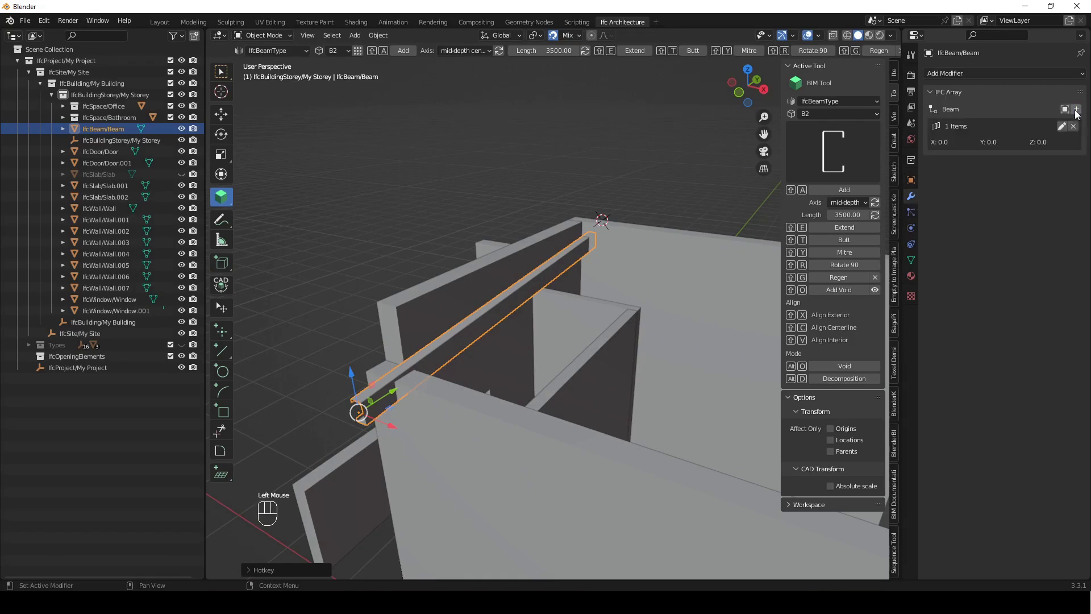
{"action": "left_click", "coordinate": [1062, 127]}
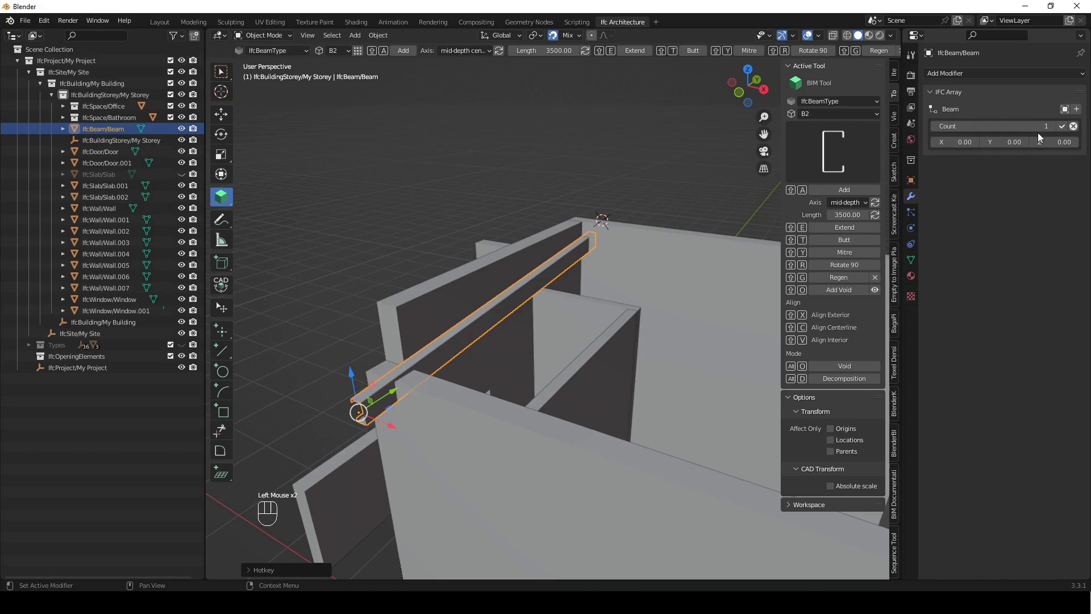
{"action": "left_click", "coordinate": [1034, 126]}
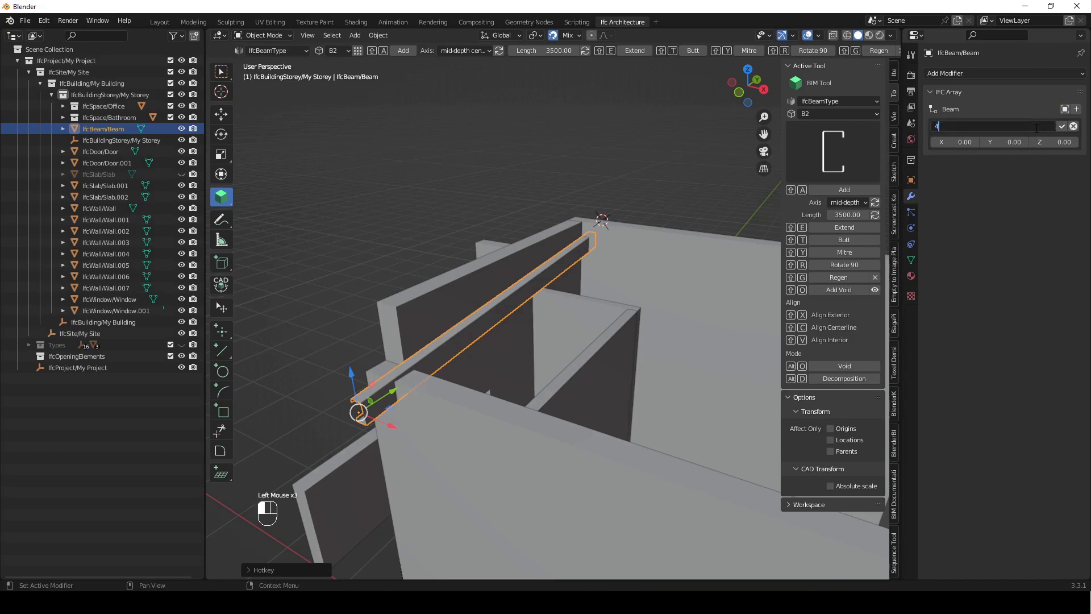
{"action": "key", "text": "Return"}
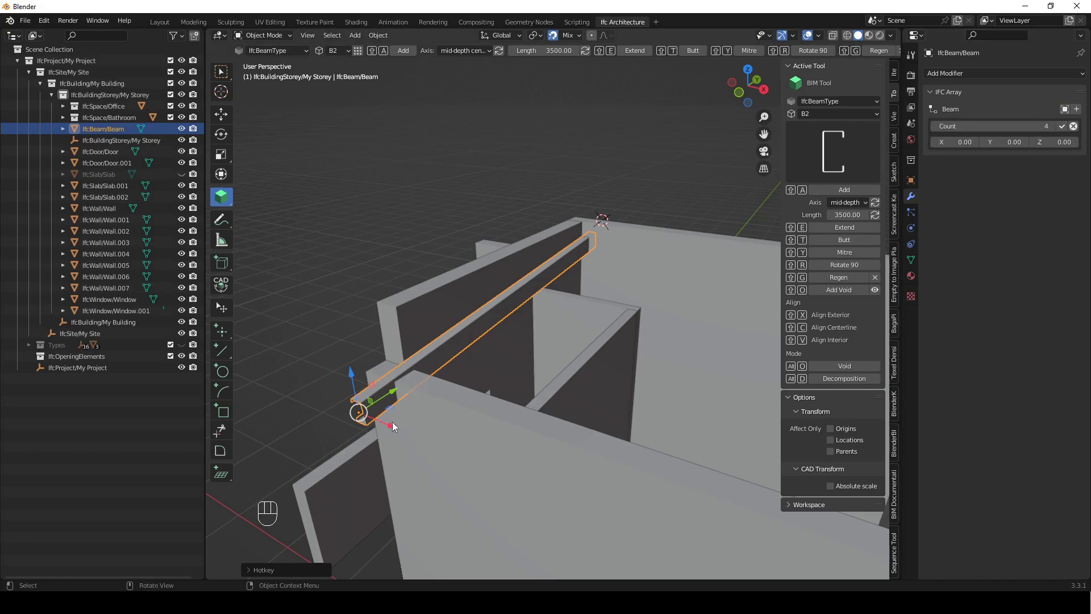
{"action": "left_click", "coordinate": [962, 144]}
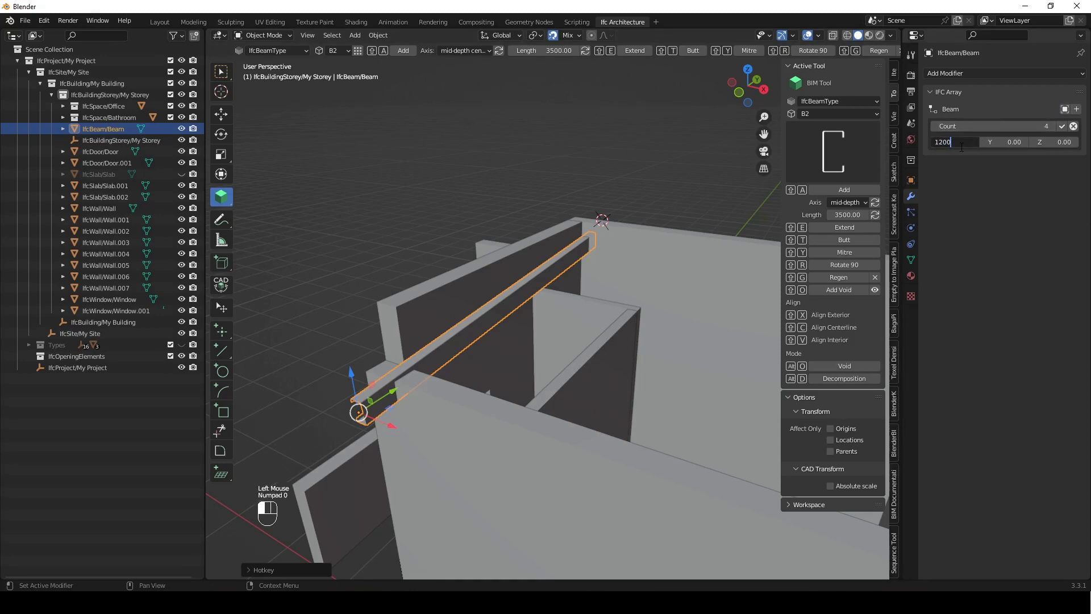
{"action": "key", "text": "Return"}
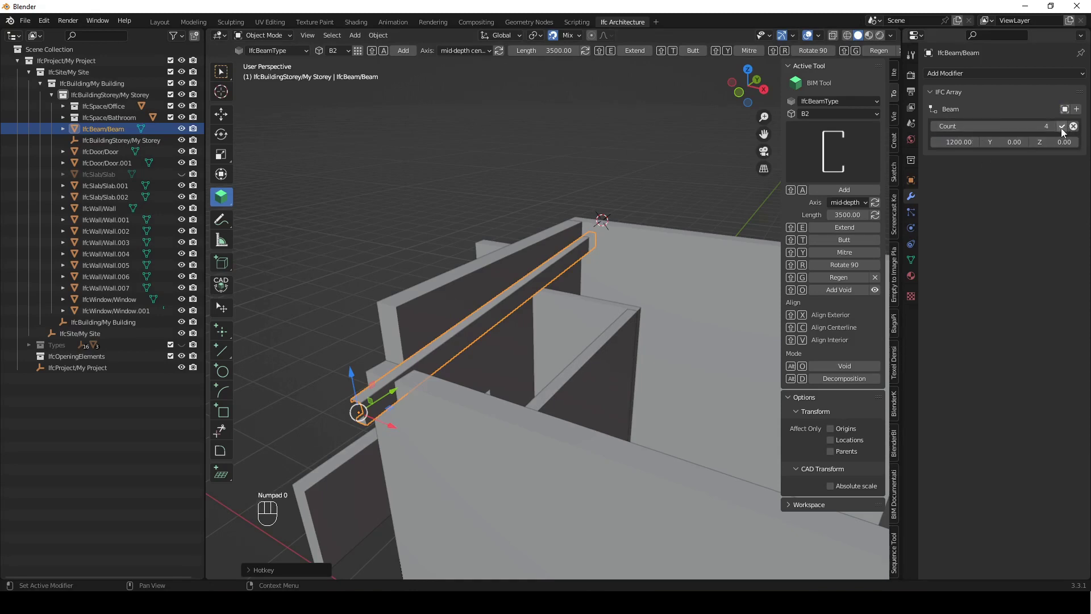
{"action": "left_click", "coordinate": [1062, 126]}
{"action": "scroll", "coordinate": [569, 341], "scroll_direction": "down", "scroll_amount": 3}
{"action": "middle_click_drag", "start_coordinate": [568, 318], "coordinate": [583, 230], "text": "shift"}
{"action": "scroll", "coordinate": [667, 255], "scroll_direction": "up", "scroll_amount": 1}
{"action": "middle_click_drag", "start_coordinate": [667, 256], "coordinate": [599, 217]}
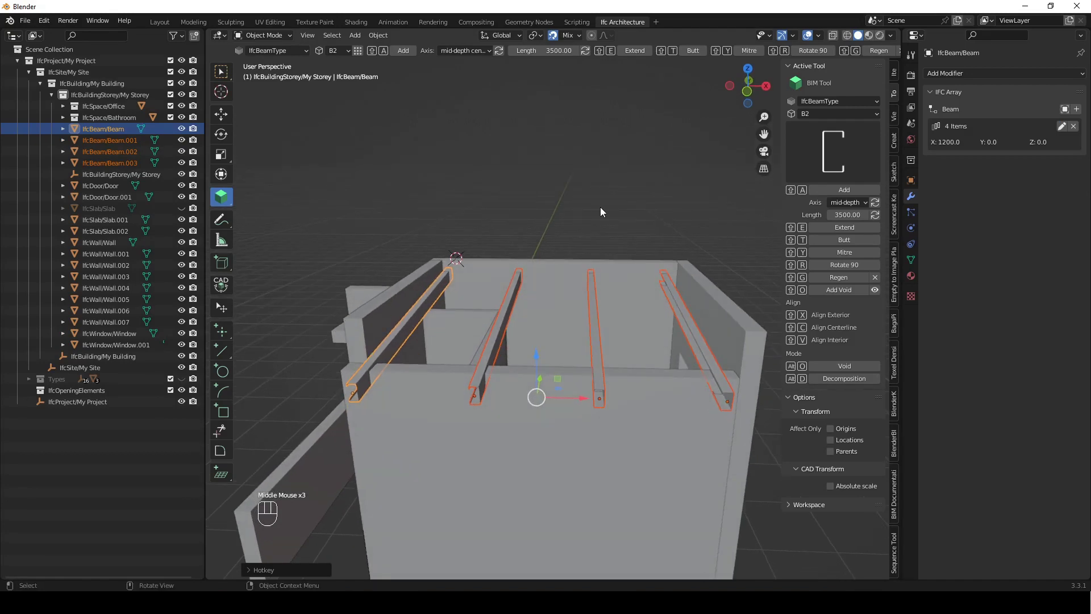
{"action": "left_click", "coordinate": [600, 212]}
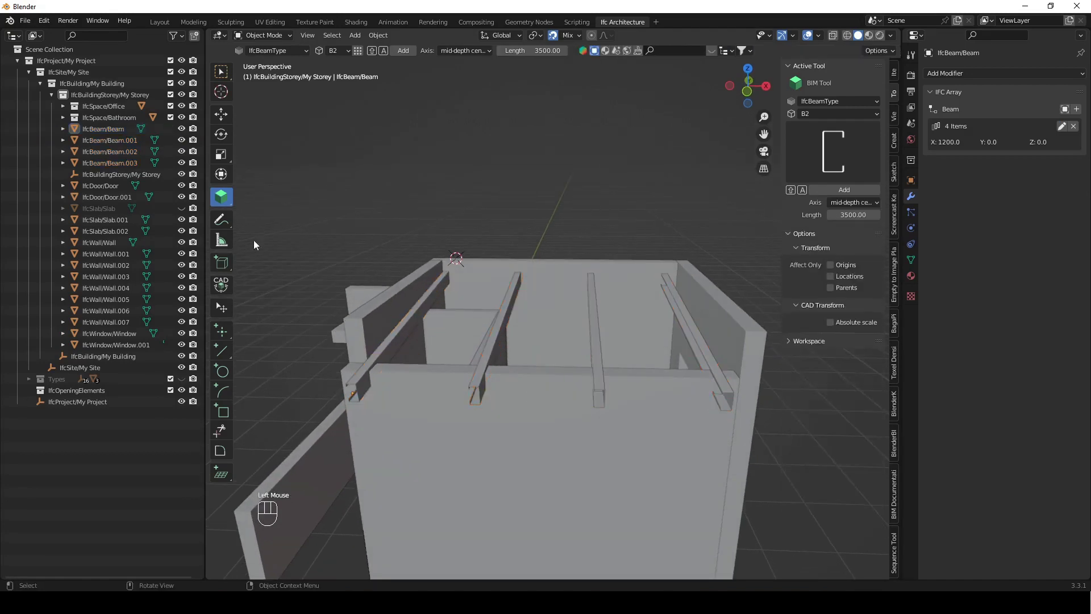
- Unhide the roof slab and check how it sits on the row of beams
{"action": "left_click", "coordinate": [180, 208]}
{"action": "middle_click_drag", "start_coordinate": [568, 227], "coordinate": [673, 323]}
{"action": "left_click", "coordinate": [625, 347]}
{"action": "left_click", "coordinate": [650, 142]}
{"action": "middle_click_drag", "start_coordinate": [650, 142], "coordinate": [626, 277]}
- Extend the low wall beneath the roof overhang up to the underside of the roof slab
{"action": "left_click", "coordinate": [524, 276]}
{"action": "scroll", "coordinate": [625, 264], "scroll_direction": "up", "scroll_amount": 4}
{"action": "middle_click_drag", "start_coordinate": [683, 362], "coordinate": [582, 267], "text": "shift"}
{"action": "middle_click_drag", "start_coordinate": [609, 184], "coordinate": [594, 270]}
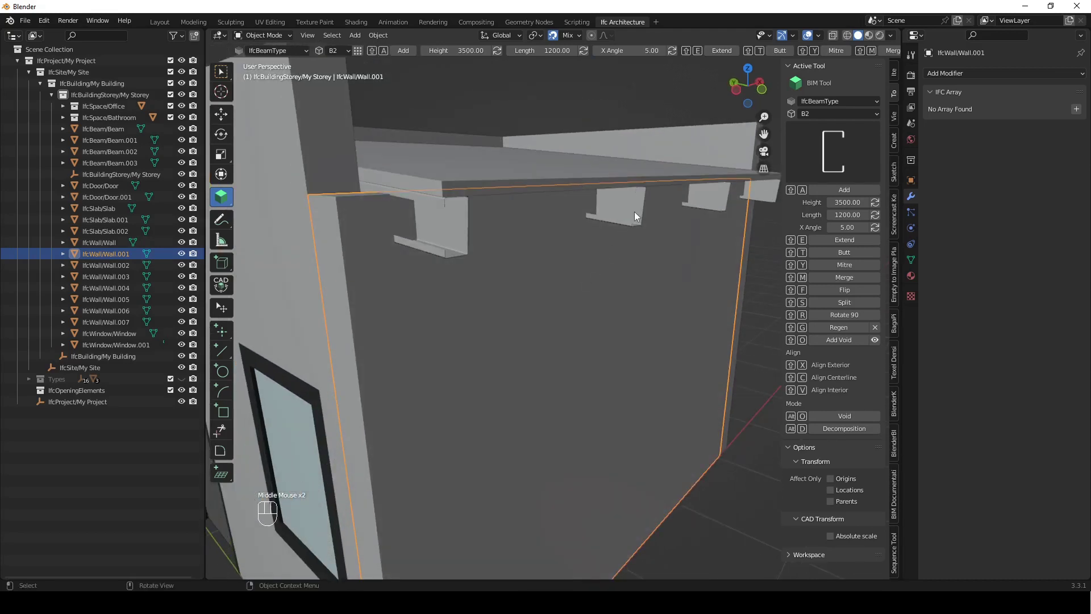
{"action": "middle_click_drag", "start_coordinate": [491, 205], "coordinate": [547, 139]}
{"action": "middle_click_drag", "start_coordinate": [622, 171], "coordinate": [523, 277], "text": "shift"}
{"action": "left_click", "coordinate": [515, 256]}
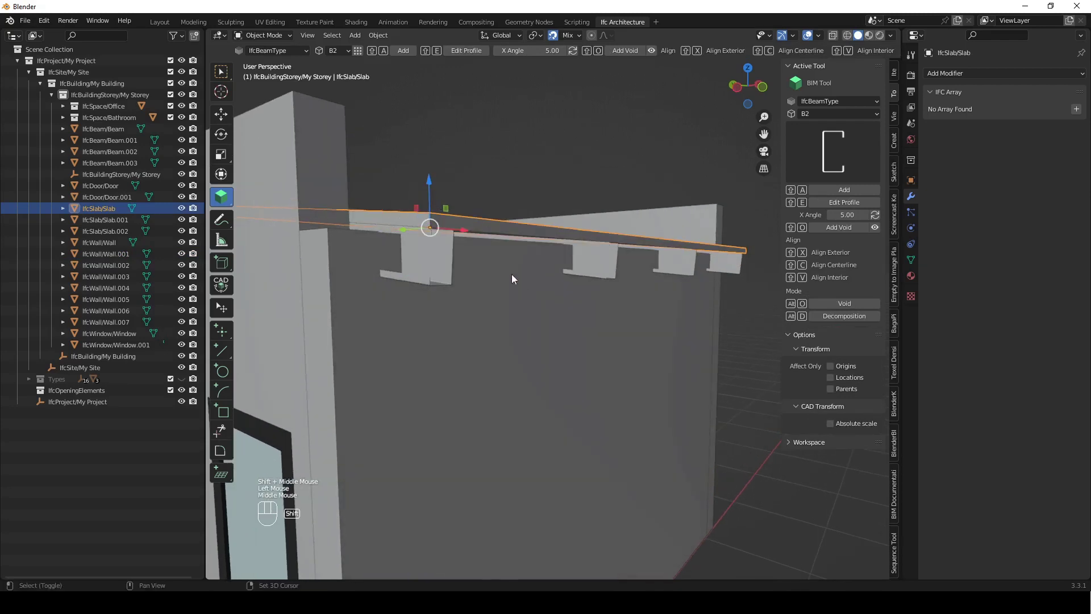
{"action": "left_click", "coordinate": [511, 274], "text": "shift"}
{"action": "key", "text": "shift+e"}
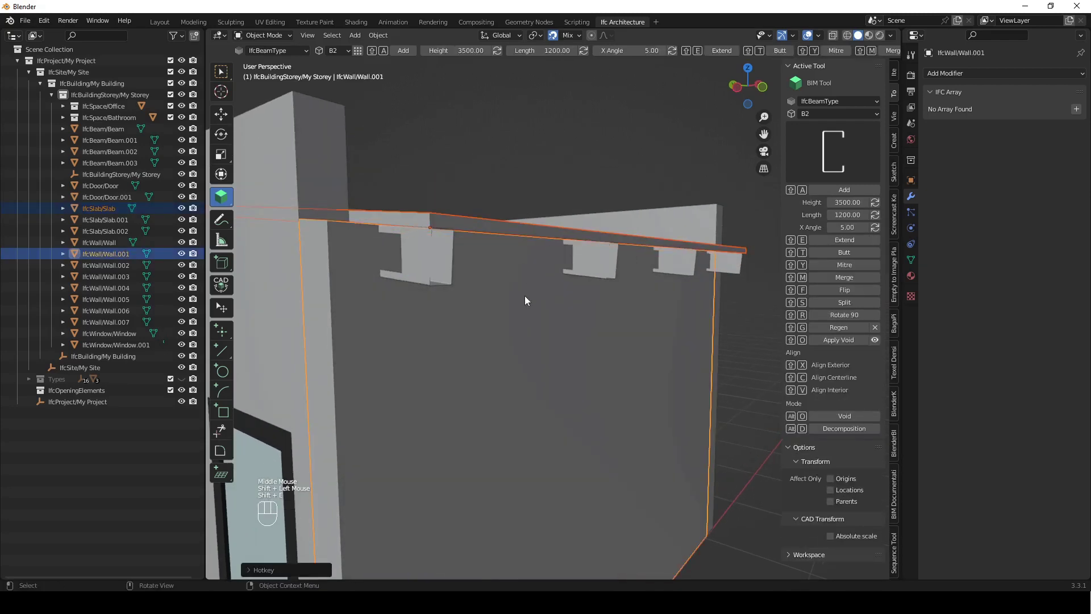
- Butt the side wall with the door and window against the low wall under the roof overhang
{"action": "middle_click_drag", "start_coordinate": [511, 266], "coordinate": [484, 310]}
{"action": "scroll", "coordinate": [507, 299], "scroll_direction": "down", "scroll_amount": 2}
{"action": "scroll", "coordinate": [468, 408], "scroll_direction": "down", "scroll_amount": 1}
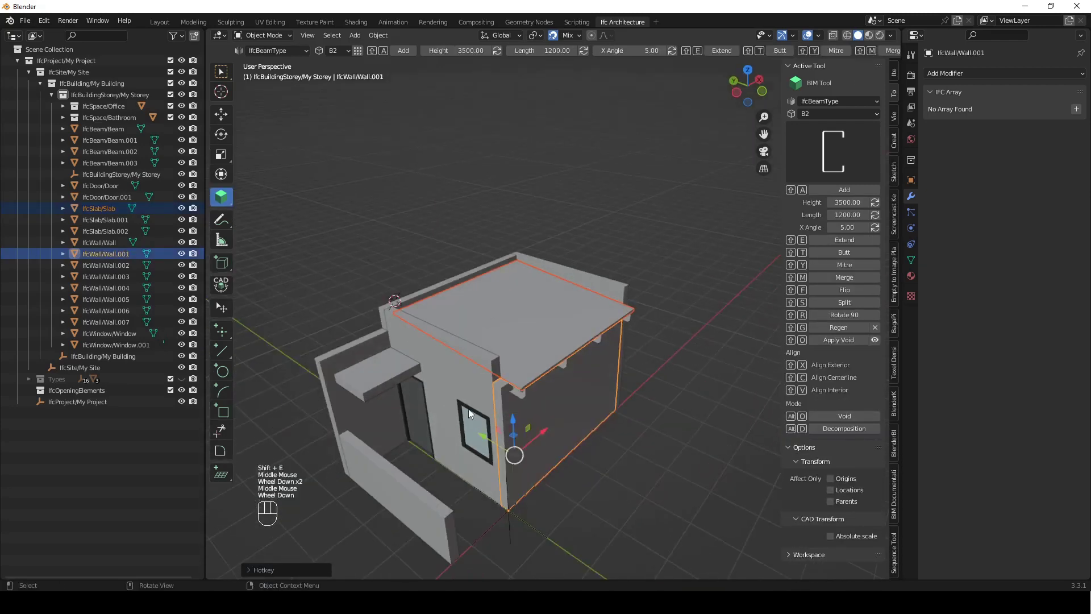
{"action": "scroll", "coordinate": [472, 420], "scroll_direction": "up", "scroll_amount": 1}
{"action": "middle_click_drag", "start_coordinate": [472, 421], "coordinate": [482, 351], "text": "shift"}
{"action": "left_click", "coordinate": [438, 350]}
{"action": "left_click", "coordinate": [449, 353]}
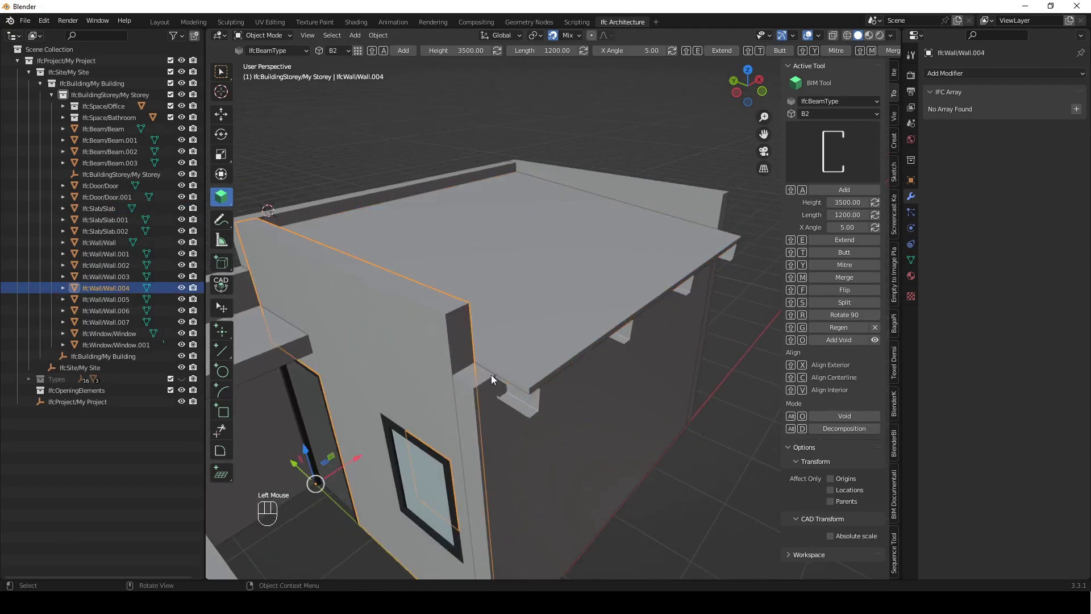
{"action": "left_click", "coordinate": [411, 340]}
{"action": "left_click", "coordinate": [380, 328]}
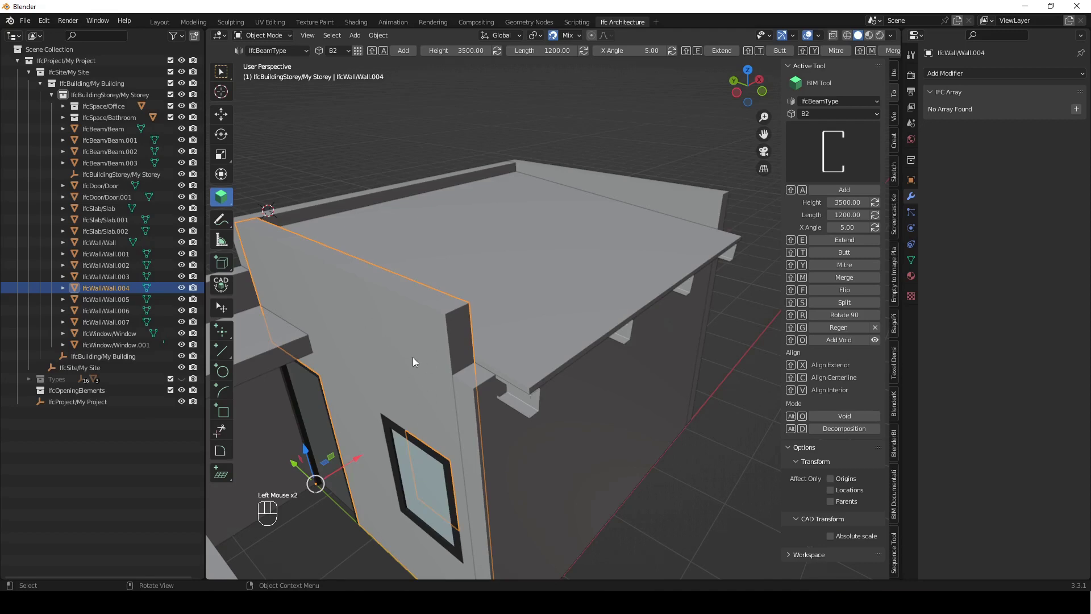
{"action": "left_click", "coordinate": [496, 432], "text": "shift"}
{"action": "key", "text": "shift+t"}
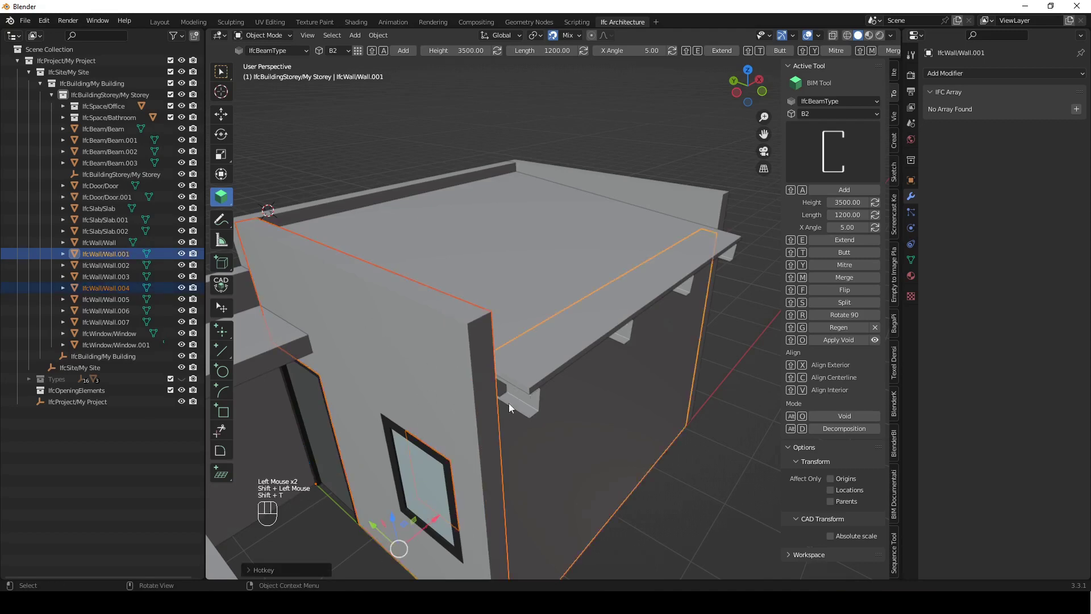
{"action": "left_click", "coordinate": [596, 141]}
{"action": "middle_click_drag", "start_coordinate": [568, 370], "coordinate": [566, 342]}
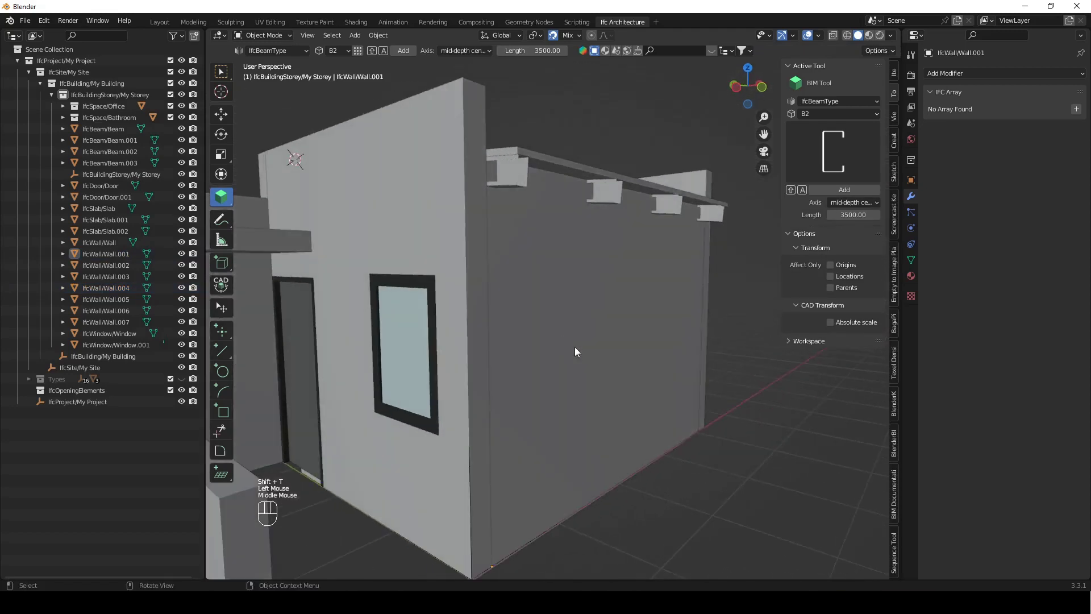
- Move the outer walls, the low boundary wall, the roof and canopy slabs and the four roof beams down 150 mm in Z
{"action": "scroll", "coordinate": [563, 364], "scroll_direction": "down", "scroll_amount": 2}
{"action": "scroll", "coordinate": [527, 381], "scroll_direction": "up", "scroll_amount": 1}
{"action": "middle_click_drag", "start_coordinate": [558, 387], "coordinate": [561, 338]}
{"action": "left_click", "coordinate": [577, 424]}
{"action": "left_click", "coordinate": [536, 261]}
{"action": "middle_click_drag", "start_coordinate": [536, 261], "coordinate": [553, 295]}
{"action": "left_click", "coordinate": [455, 257], "text": "shift"}
{"action": "left_click", "coordinate": [553, 295], "text": "shift"}
{"action": "middle_click_drag", "start_coordinate": [646, 316], "coordinate": [535, 322]}
{"action": "left_click", "coordinate": [585, 306], "text": "shift"}
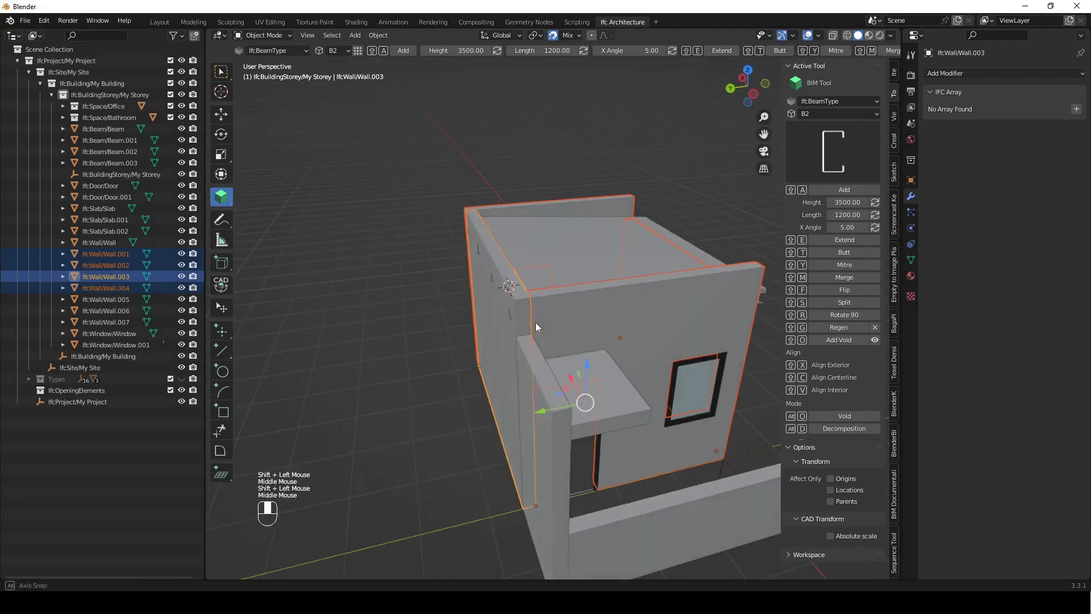
{"action": "left_click", "coordinate": [543, 379], "text": "shift"}
{"action": "left_click", "coordinate": [677, 517], "text": "shift"}
{"action": "left_click", "coordinate": [684, 511], "text": "shift"}
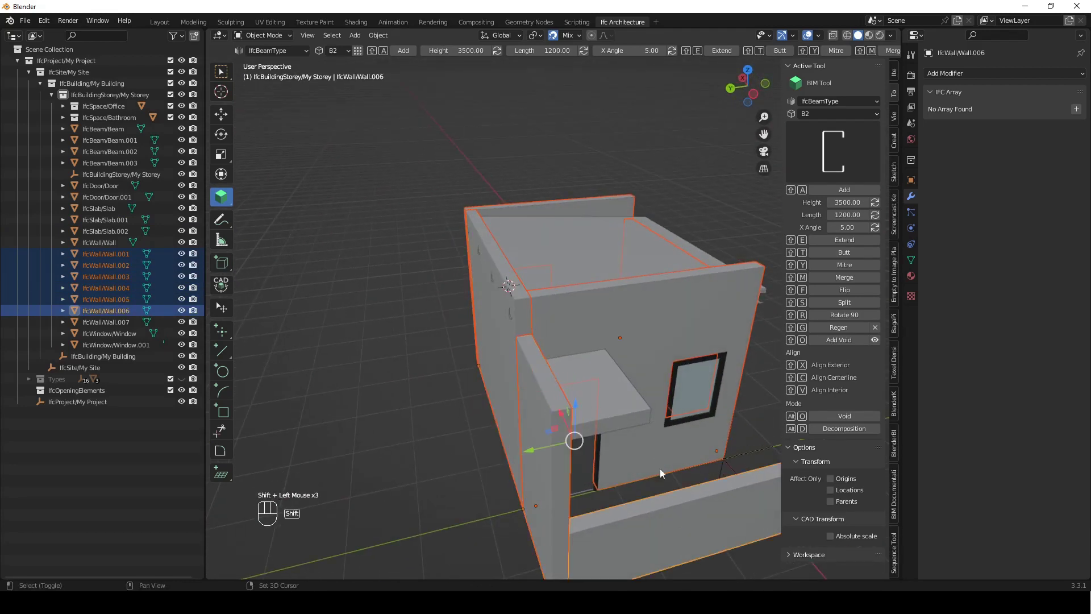
{"action": "middle_click_drag", "start_coordinate": [674, 497], "coordinate": [561, 466]}
{"action": "left_click", "coordinate": [417, 375], "text": "shift"}
{"action": "middle_click_drag", "start_coordinate": [416, 373], "coordinate": [568, 240]}
{"action": "left_click", "coordinate": [571, 245], "text": "shift"}
{"action": "left_click", "coordinate": [588, 293], "text": "shift"}
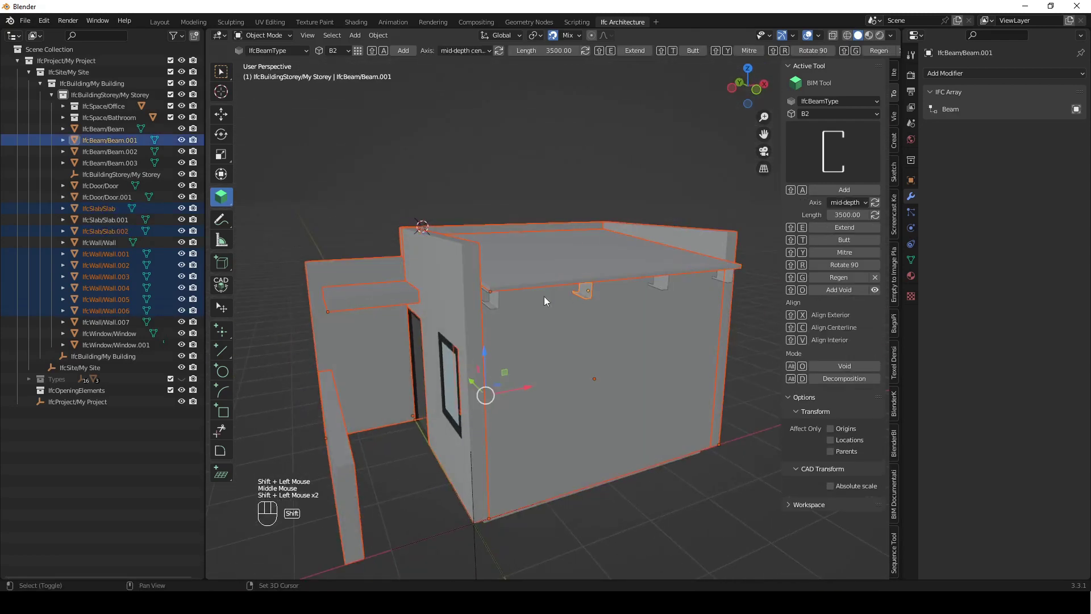
{"action": "left_click", "coordinate": [495, 301], "text": "shift"}
{"action": "left_click", "coordinate": [660, 285], "text": "shift"}
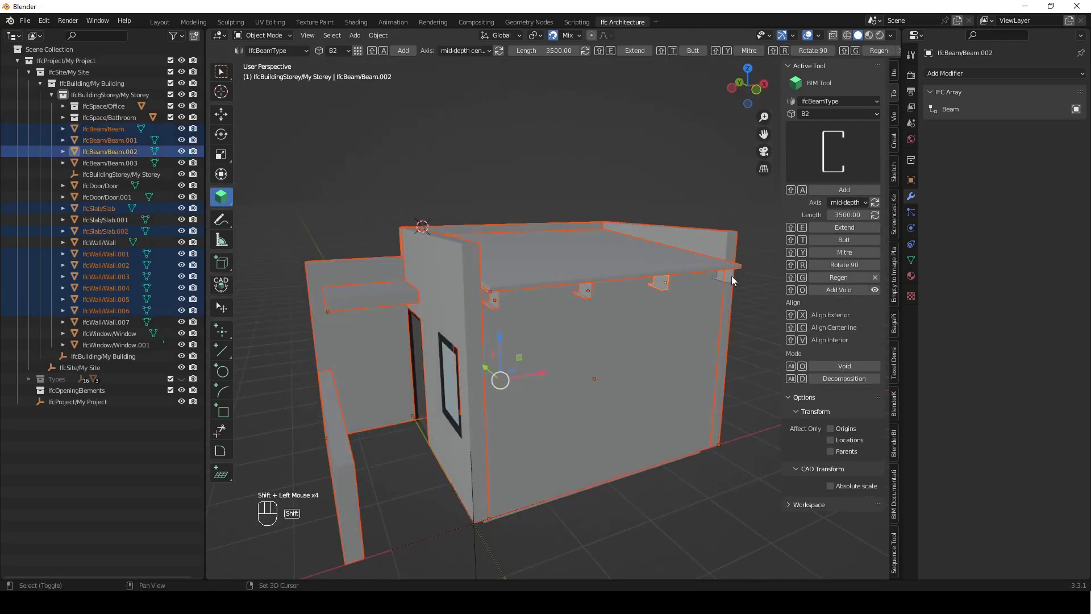
{"action": "left_click", "coordinate": [731, 275], "text": "shift"}
{"action": "middle_click_drag", "start_coordinate": [730, 280], "coordinate": [618, 278]}
{"action": "key", "text": "g"}
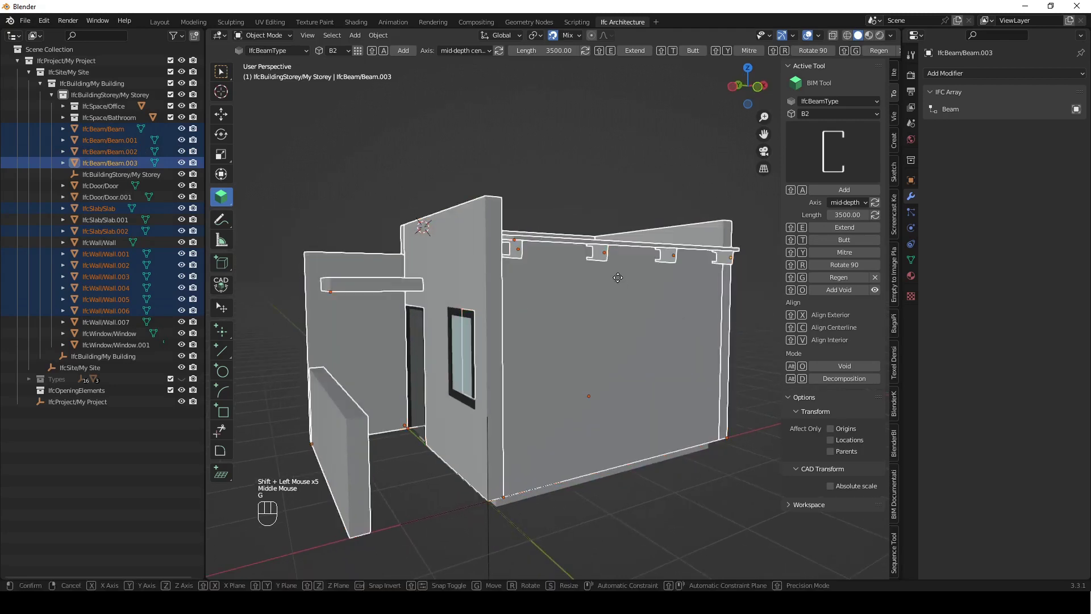
{"action": "type", "text": "z-150"}
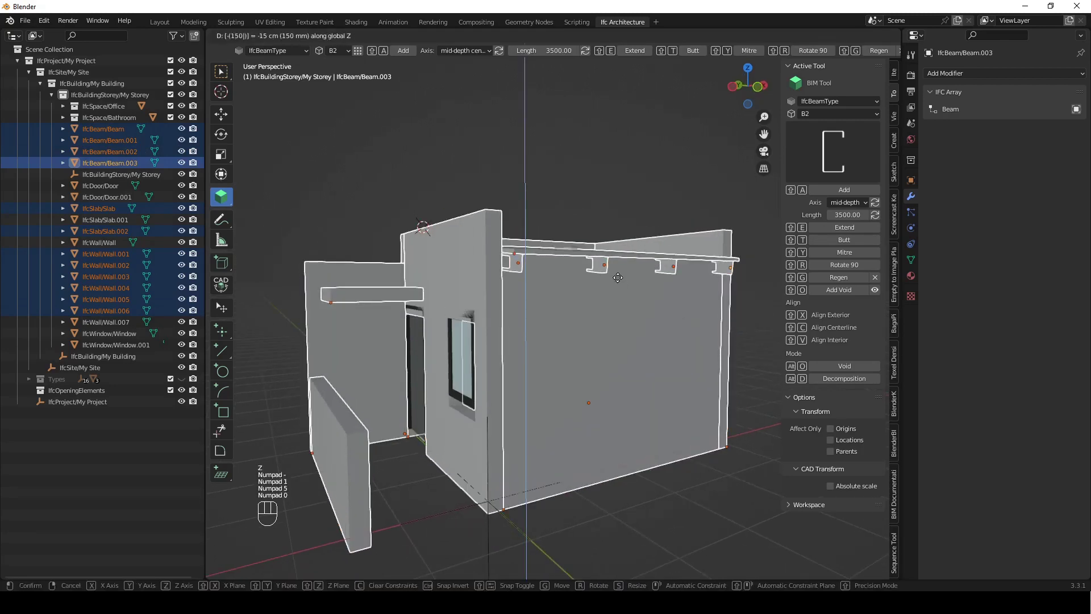
{"action": "key", "text": "Return"}
- Regenerate both windows and the entrance door to realign their openings in the lowered walls
{"action": "middle_click_drag", "start_coordinate": [521, 331], "coordinate": [541, 374]}
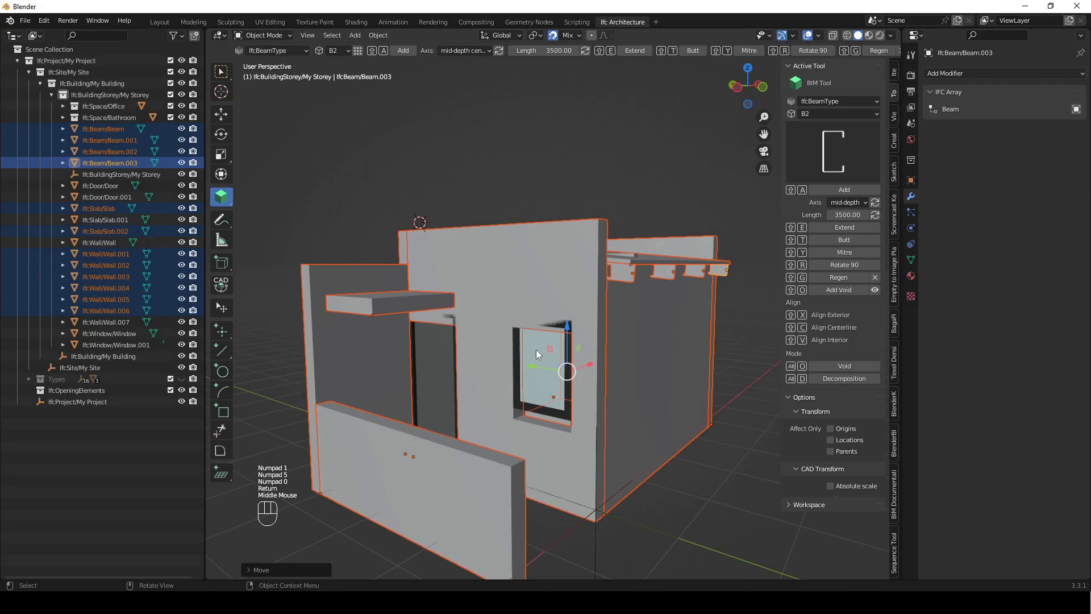
{"action": "left_click", "coordinate": [536, 350]}
{"action": "left_click", "coordinate": [433, 349], "text": "shift"}
{"action": "middle_click_drag", "start_coordinate": [685, 370], "coordinate": [519, 375]}
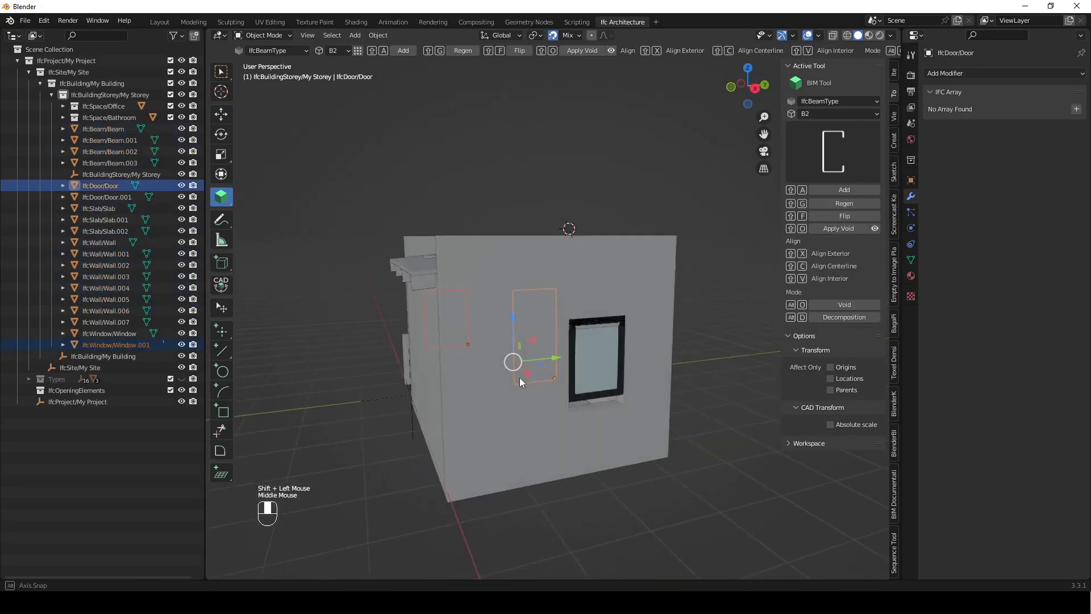
{"action": "left_click", "coordinate": [603, 351], "text": "shift"}
{"action": "mouse_move", "coordinate": [616, 384]}
{"action": "middle_mouse_down"}
{"action": "mouse_move", "coordinate": [611, 397]}
{"action": "mouse_move", "coordinate": [606, 380]}
{"action": "middle_mouse_up"}
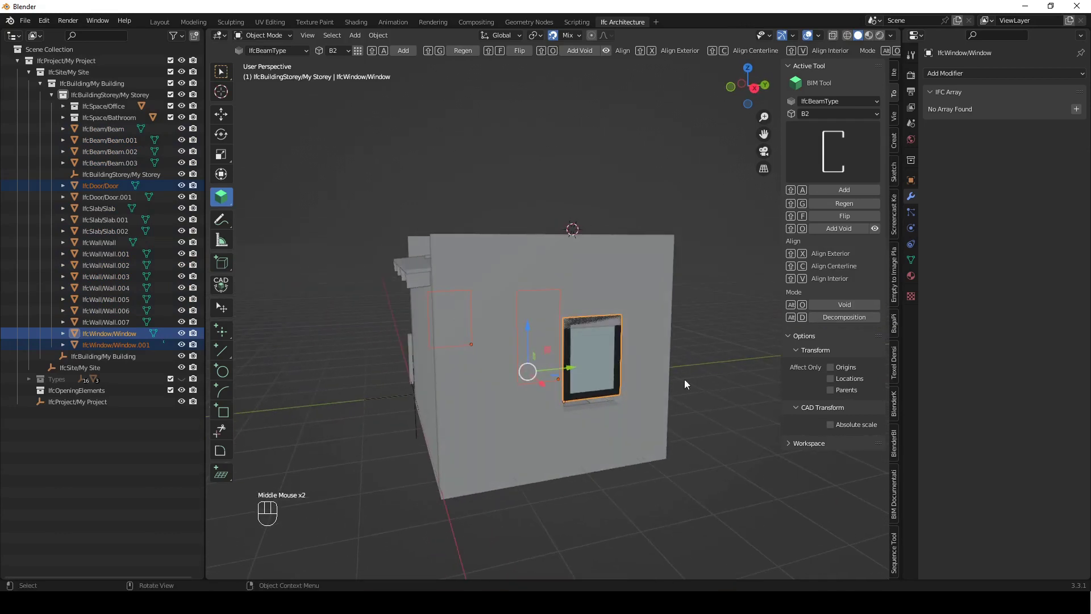
{"action": "key", "text": "shift+g"}
{"action": "middle_click_drag", "start_coordinate": [619, 381], "coordinate": [633, 392]}
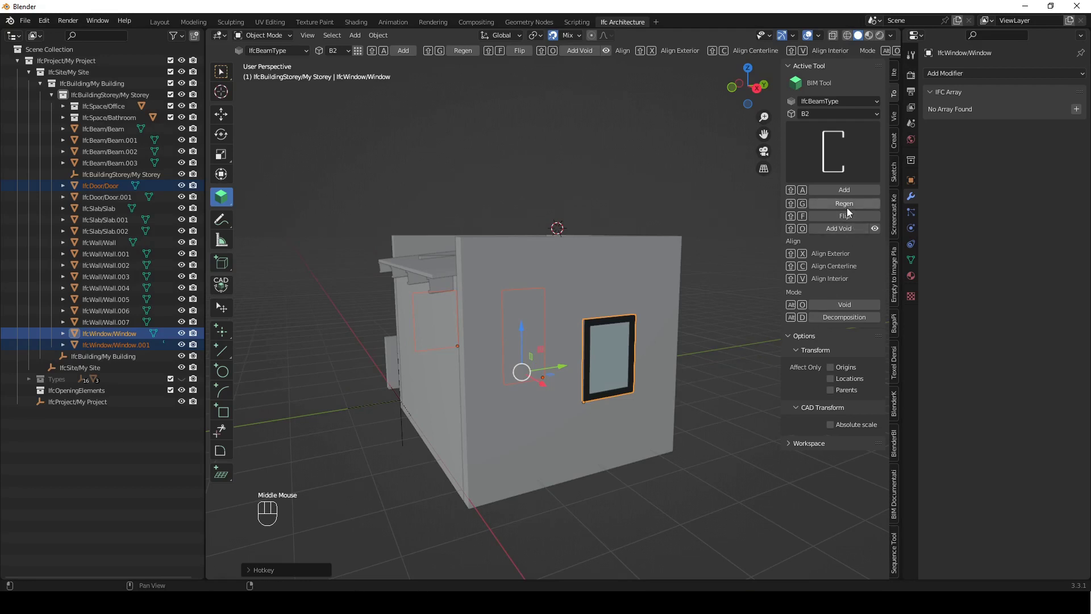
- Add a B1 beam at the free corner of the door canopy and raise it along Z to the canopy slab
{"action": "middle_click_drag", "start_coordinate": [494, 347], "coordinate": [591, 336]}
{"action": "left_click", "coordinate": [508, 240]}
{"action": "middle_click_drag", "start_coordinate": [508, 240], "coordinate": [654, 261]}
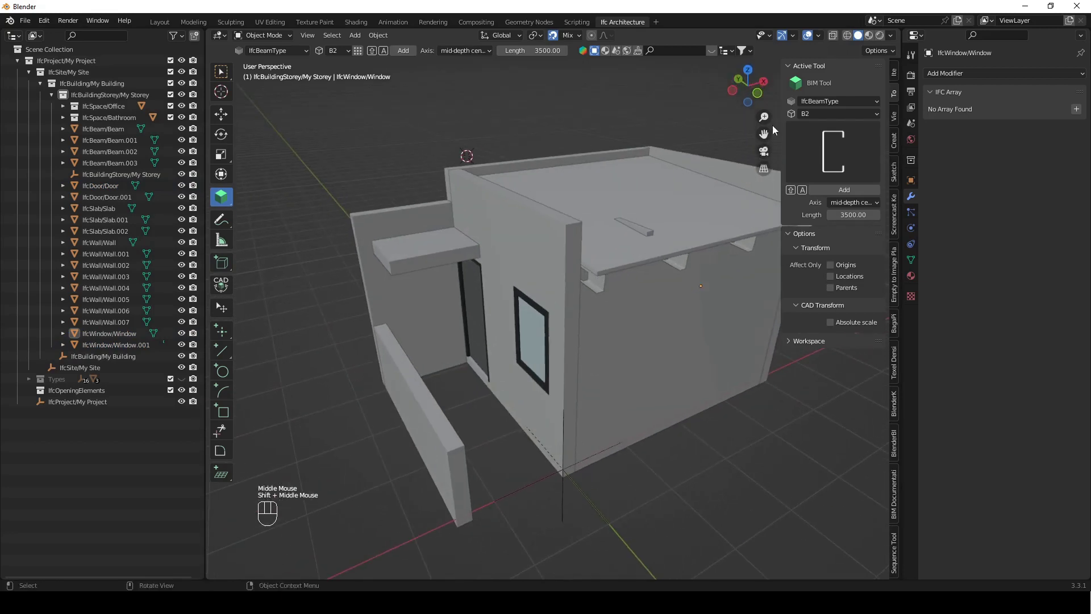
{"action": "left_click", "coordinate": [824, 112]}
{"action": "left_click", "coordinate": [814, 125]}
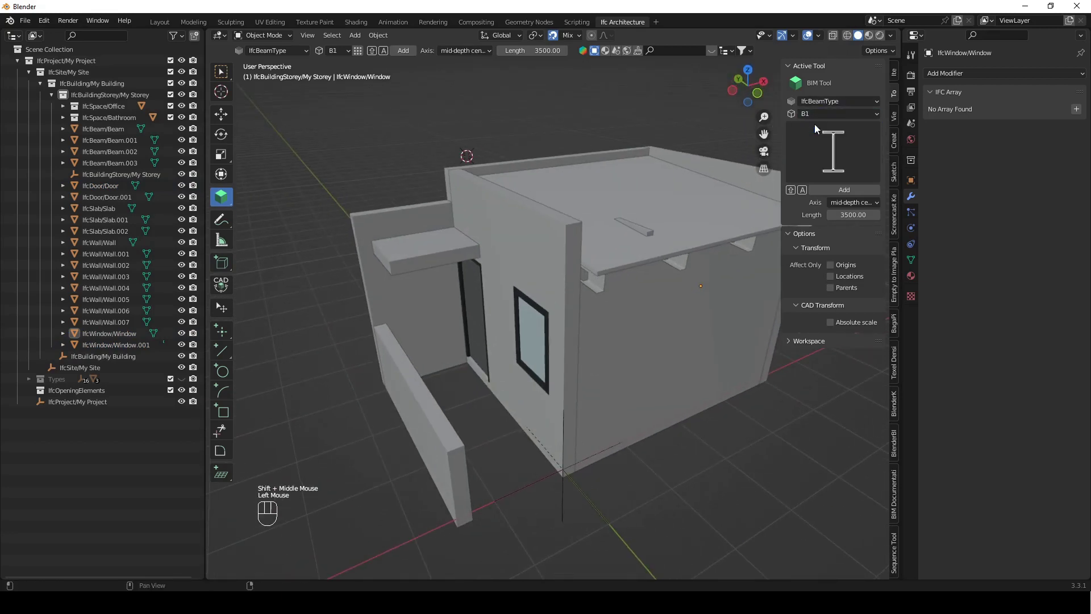
{"action": "middle_click_drag", "start_coordinate": [575, 239], "coordinate": [441, 311]}
{"action": "right_click_drag", "start_coordinate": [441, 311], "coordinate": [450, 316], "text": "shift"}
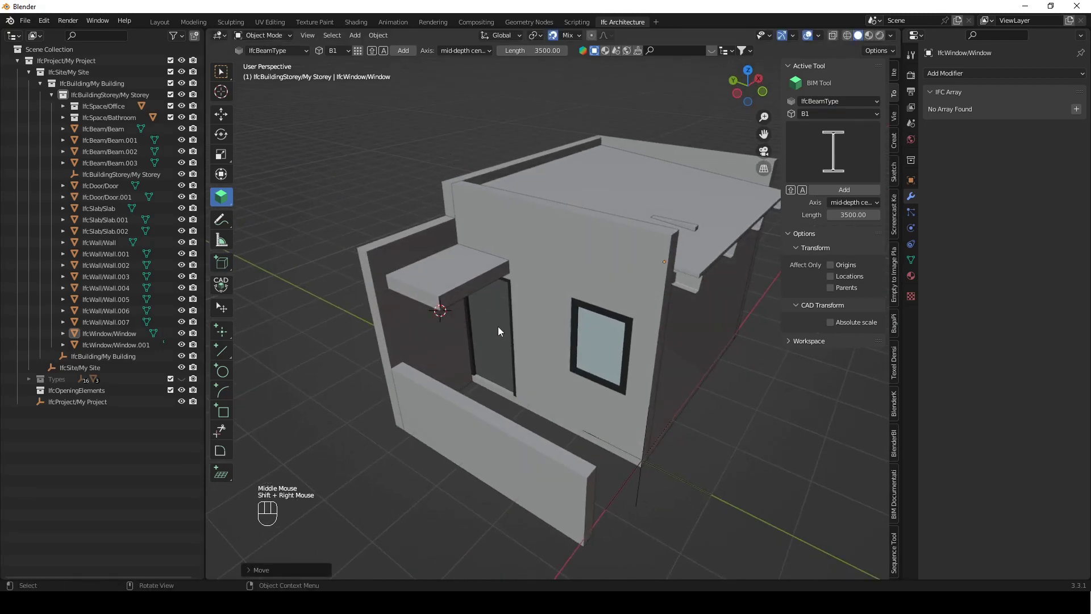
{"action": "middle_click_drag", "start_coordinate": [493, 322], "coordinate": [485, 325]}
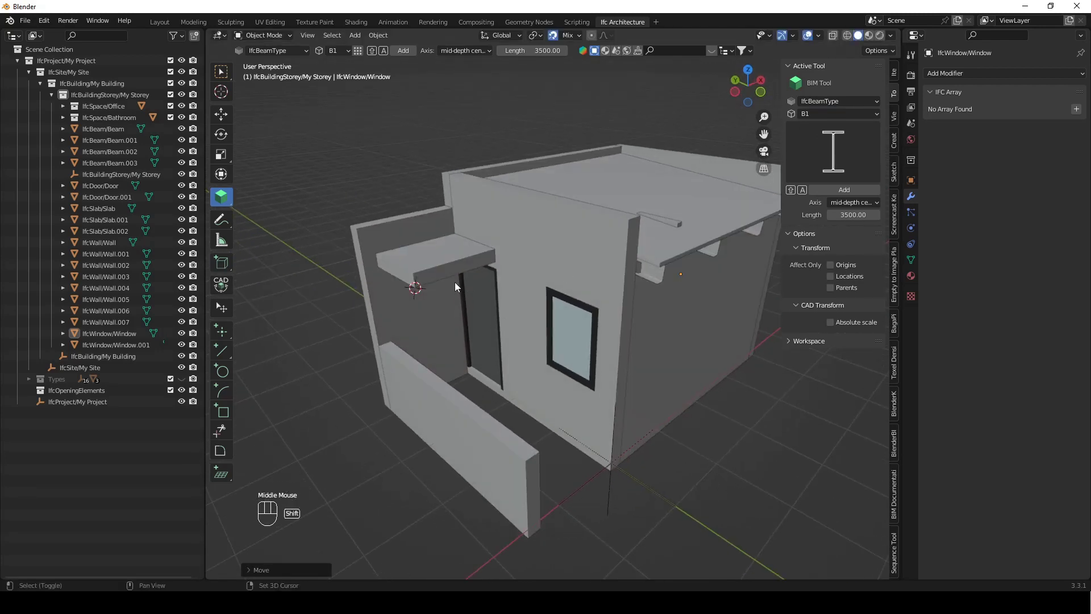
{"action": "key", "text": "shift+a"}
{"action": "key", "text": "g"}
{"action": "key", "text": "z"}
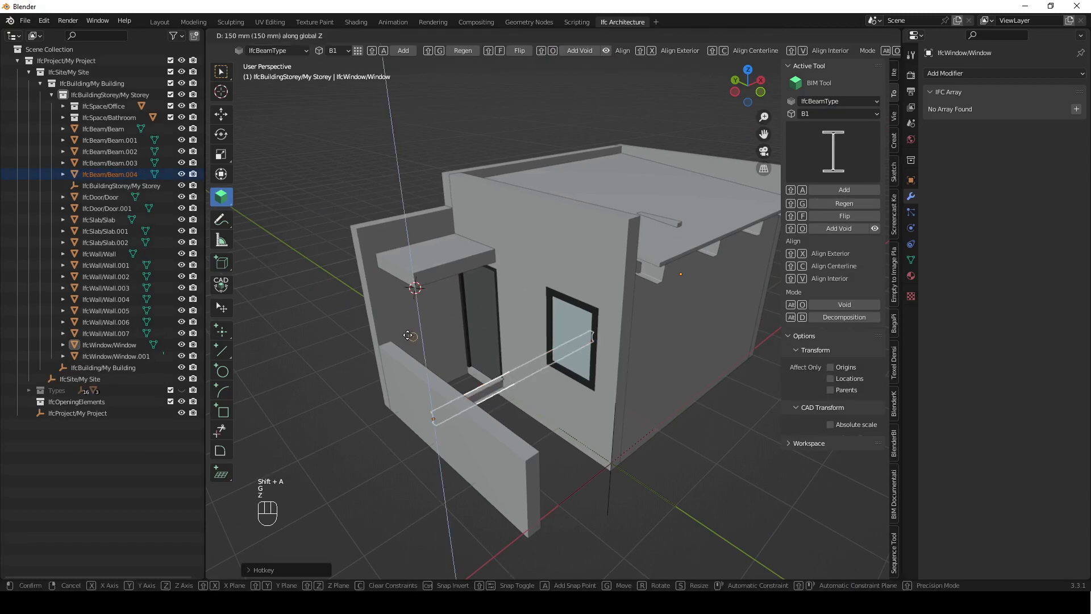
{"action": "left_click", "coordinate": [485, 278]}
- Set the length of the beam along the canopy's side edge to 1200
{"action": "middle_click_drag", "start_coordinate": [485, 278], "coordinate": [543, 291]}
{"action": "scroll", "coordinate": [543, 291], "scroll_direction": "up", "scroll_amount": 2}
{"action": "middle_click_drag", "start_coordinate": [431, 305], "coordinate": [455, 315]}
{"action": "scroll", "coordinate": [573, 260], "scroll_direction": "down", "scroll_amount": 2}
{"action": "left_click", "coordinate": [454, 317]}
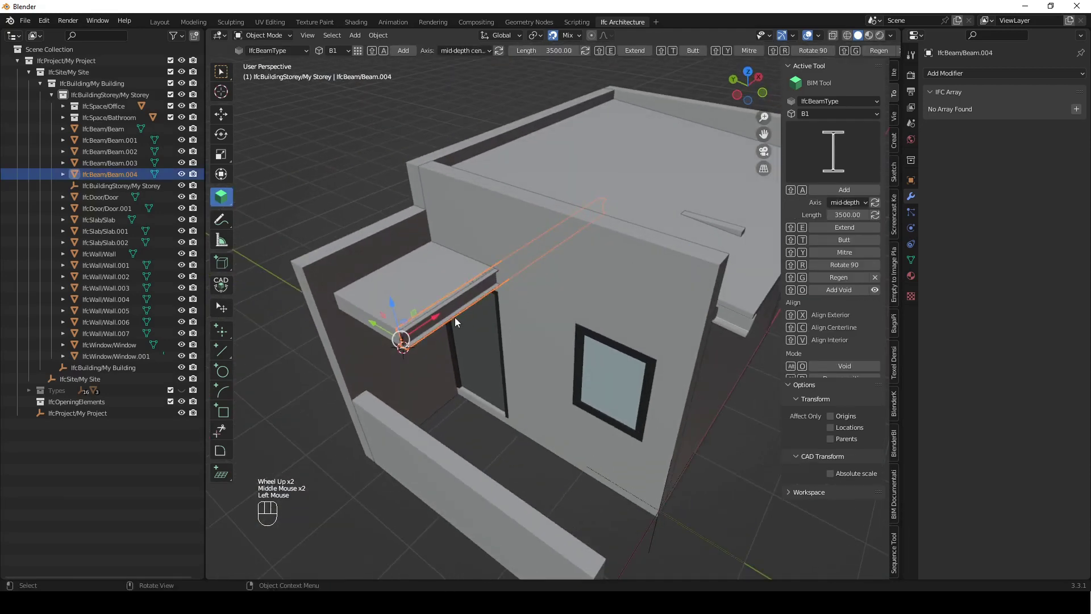
{"action": "double_click", "coordinate": [847, 215]}
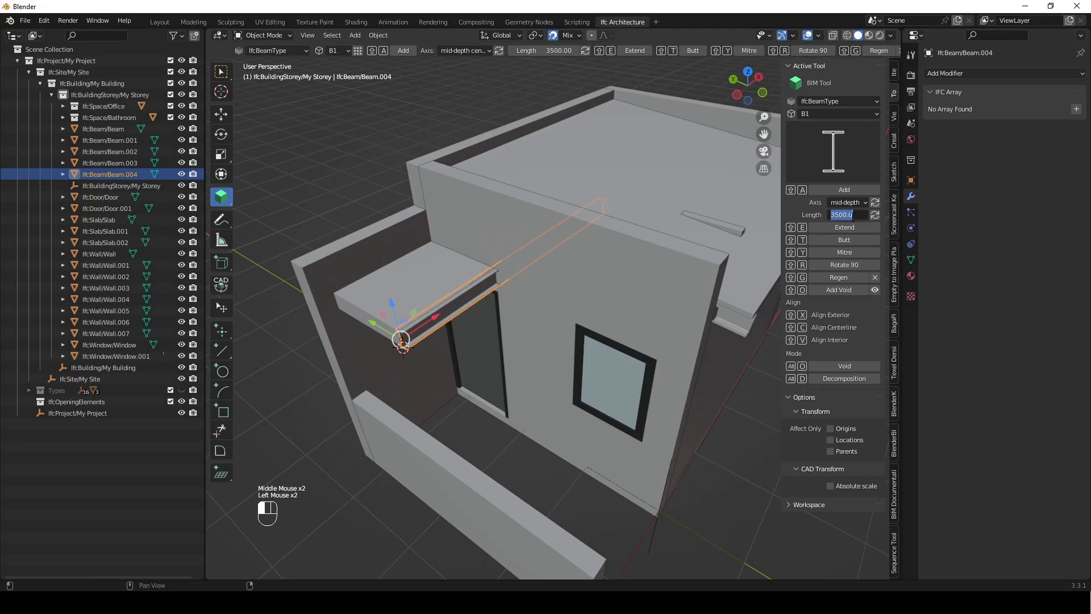
{"action": "type", "text": "1200"}
{"action": "left_click", "coordinate": [875, 215]}
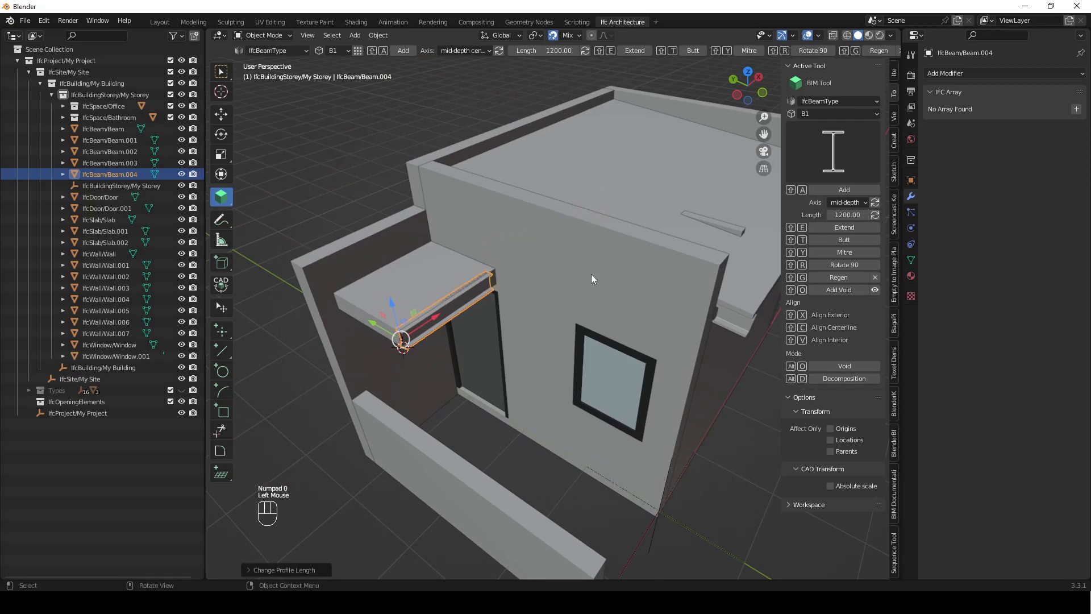
- Extend the canopy's side beam to the face of the wall with the door
{"action": "middle_click_drag", "start_coordinate": [591, 274], "coordinate": [472, 311]}
{"action": "scroll", "coordinate": [455, 327], "scroll_direction": "up", "scroll_amount": 2}
{"action": "middle_click_drag", "start_coordinate": [434, 342], "coordinate": [553, 348], "text": "shift"}
{"action": "right_click_drag", "start_coordinate": [553, 347], "coordinate": [568, 273], "text": "shift"}
{"action": "key", "text": "shift+e"}
- Add a second B1 beam near the low boundary wall's end, rotate it 90 degrees, and raise it to canopy height
{"action": "middle_click_drag", "start_coordinate": [558, 346], "coordinate": [523, 325]}
{"action": "scroll", "coordinate": [489, 340], "scroll_direction": "up", "scroll_amount": 1}
{"action": "middle_click_drag", "start_coordinate": [453, 359], "coordinate": [418, 395]}
{"action": "right_click_drag", "start_coordinate": [418, 395], "coordinate": [391, 401], "text": "shift"}
{"action": "scroll", "coordinate": [452, 377], "scroll_direction": "down", "scroll_amount": 2}
{"action": "left_click", "coordinate": [537, 400]}
{"action": "key", "text": "shift+a"}
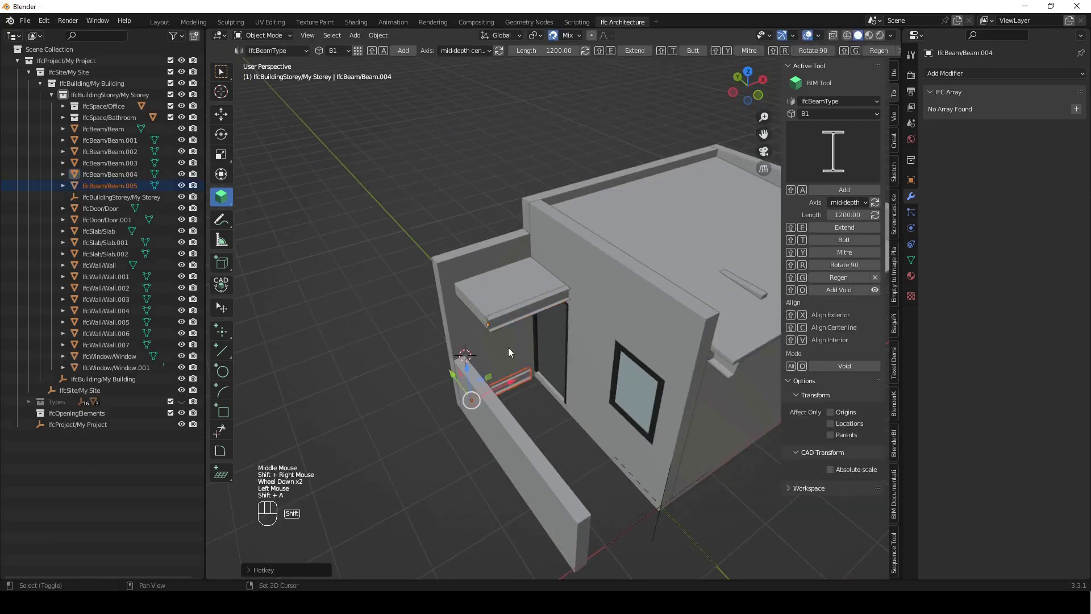
{"action": "key", "text": "shift+r"}
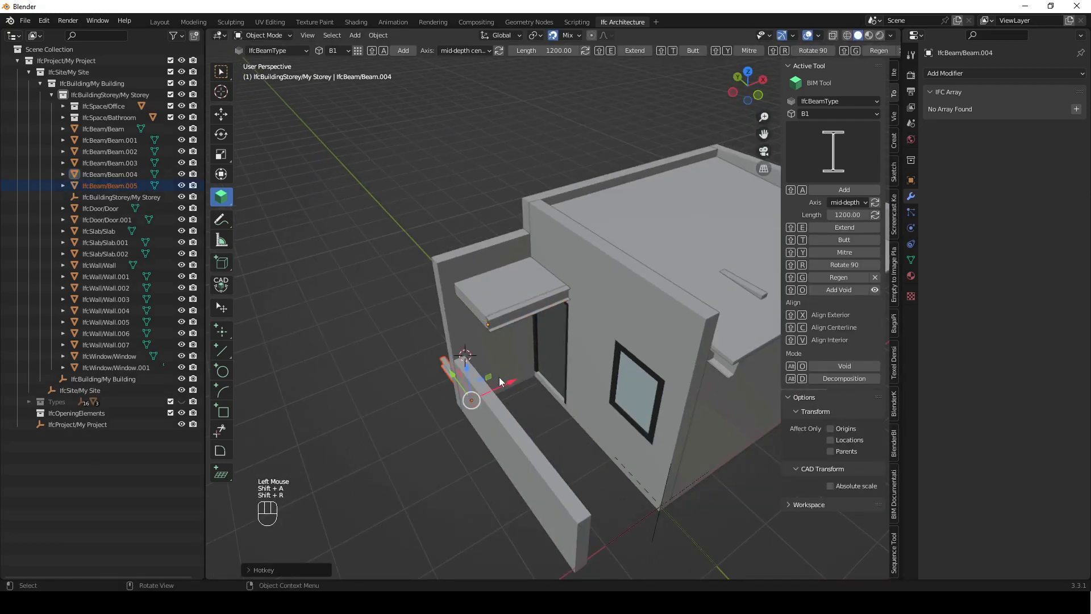
{"action": "key", "text": "g"}
{"action": "key", "text": "z"}
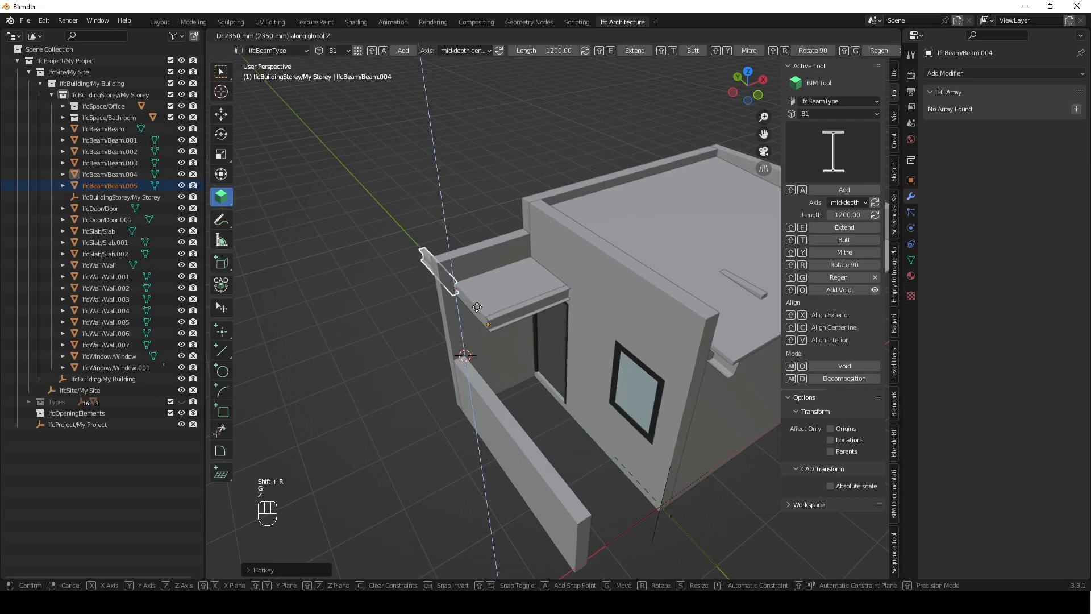
{"action": "left_click", "coordinate": [474, 313]}
- Move the second beam along Y to the canopy's free corner so it runs along the outer edge
{"action": "scroll", "coordinate": [469, 311], "scroll_direction": "up", "scroll_amount": 2}
{"action": "middle_click_drag", "start_coordinate": [457, 333], "coordinate": [605, 336], "text": "shift"}
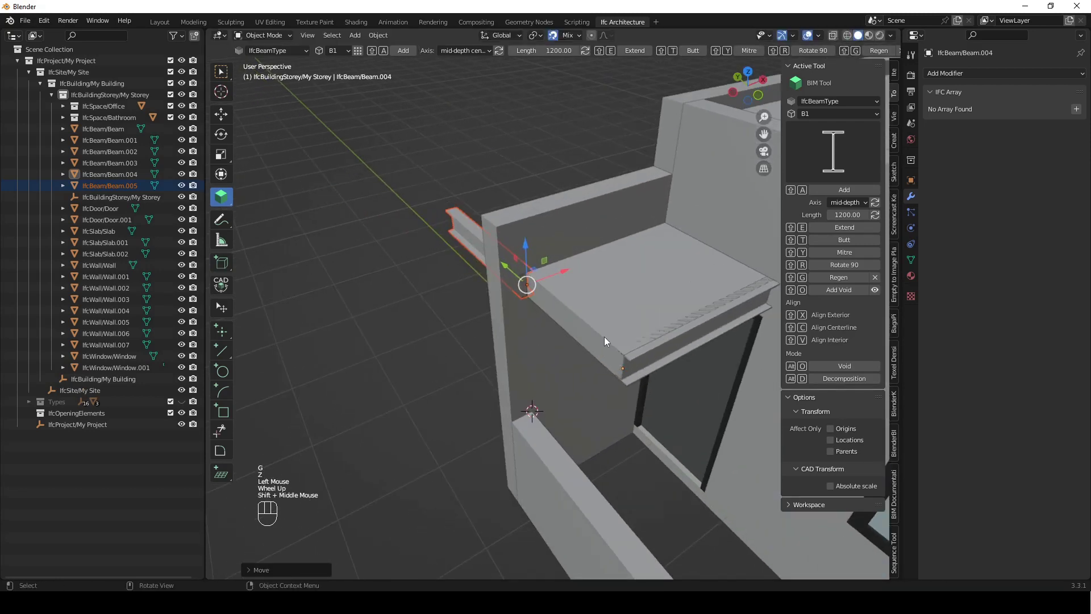
{"action": "key", "text": "g"}
{"action": "key", "text": "y"}
{"action": "left_click", "coordinate": [629, 351]}
- Try extending the canopy's outer-edge beam to the adjoining side wall, and undo the extension
{"action": "middle_click_drag", "start_coordinate": [629, 351], "coordinate": [607, 319]}
{"action": "right_click_drag", "start_coordinate": [606, 319], "coordinate": [603, 306], "text": "shift"}
{"action": "key", "text": "shift+e"}
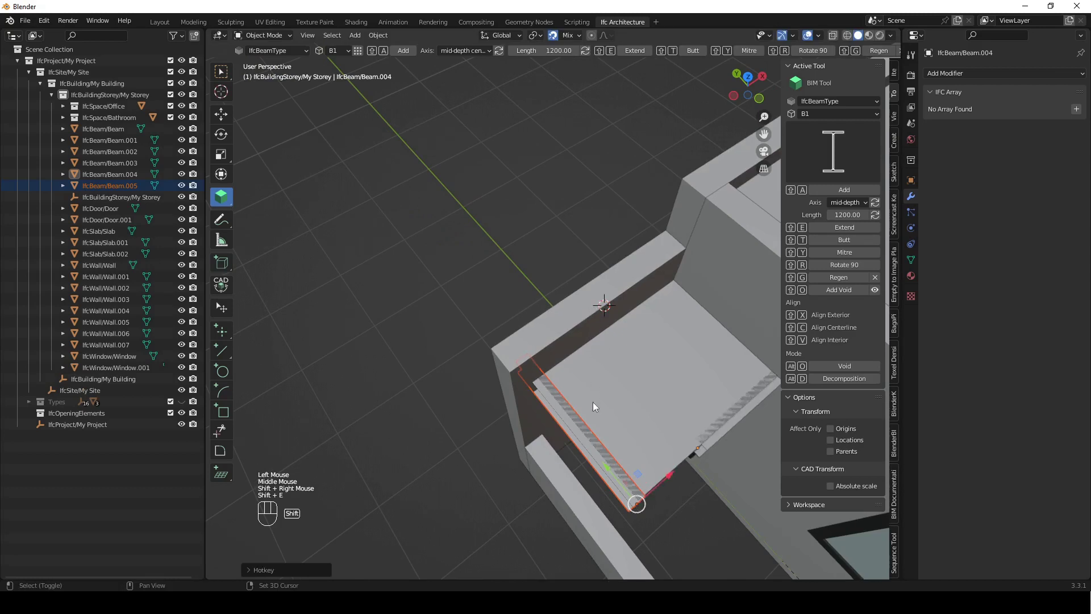
{"action": "key", "text": "ctrl+z"}
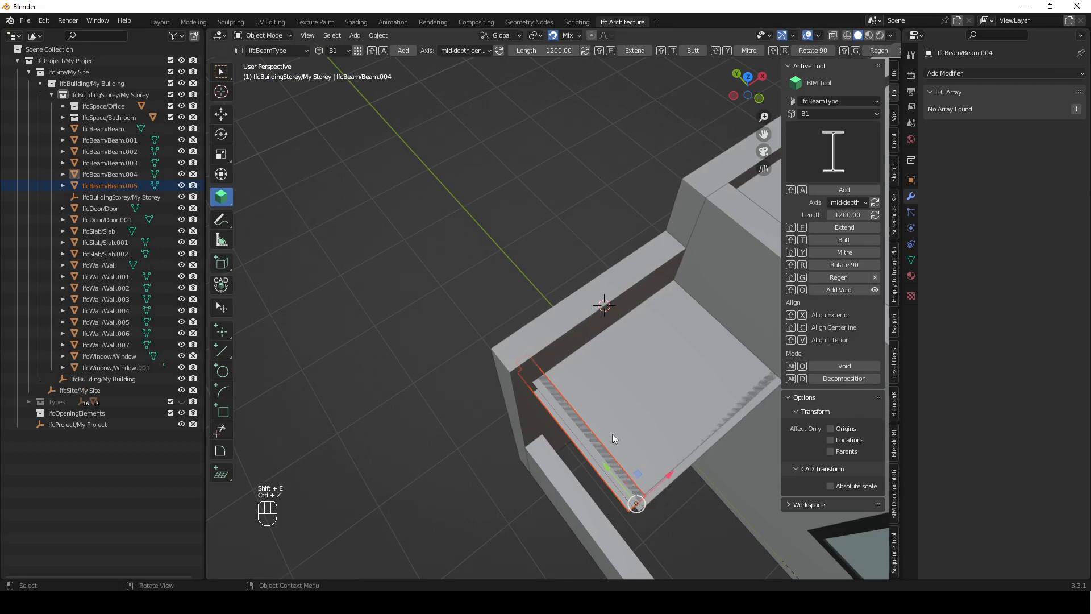
- Select only the canopy's outer-edge beam and extend it to the adjoining side wall
{"action": "middle_click_drag", "start_coordinate": [612, 428], "coordinate": [605, 425]}
{"action": "left_click", "coordinate": [554, 417]}
{"action": "left_click", "coordinate": [552, 343]}
{"action": "right_click", "coordinate": [556, 317], "text": "shift"}
{"action": "key", "text": "shift+e"}
{"action": "middle_click_drag", "start_coordinate": [555, 316], "coordinate": [499, 315]}
- Mitre the two canopy beams where they meet at the free corner and inspect the joint
{"action": "scroll", "coordinate": [663, 331], "scroll_direction": "up", "scroll_amount": 2}
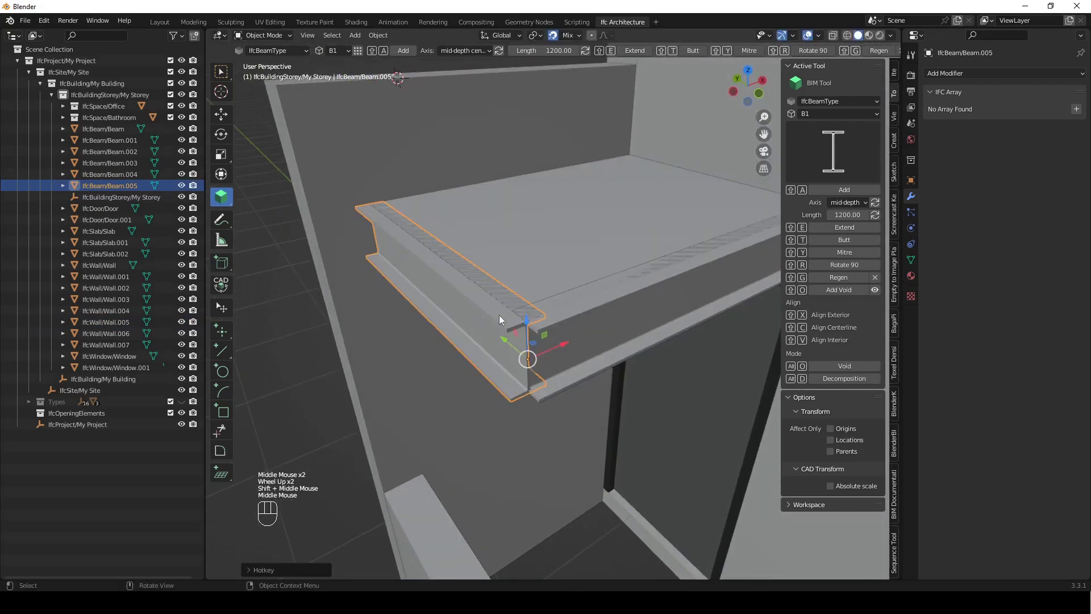
{"action": "left_click", "coordinate": [594, 341]}
{"action": "left_click", "coordinate": [473, 342], "text": "shift"}
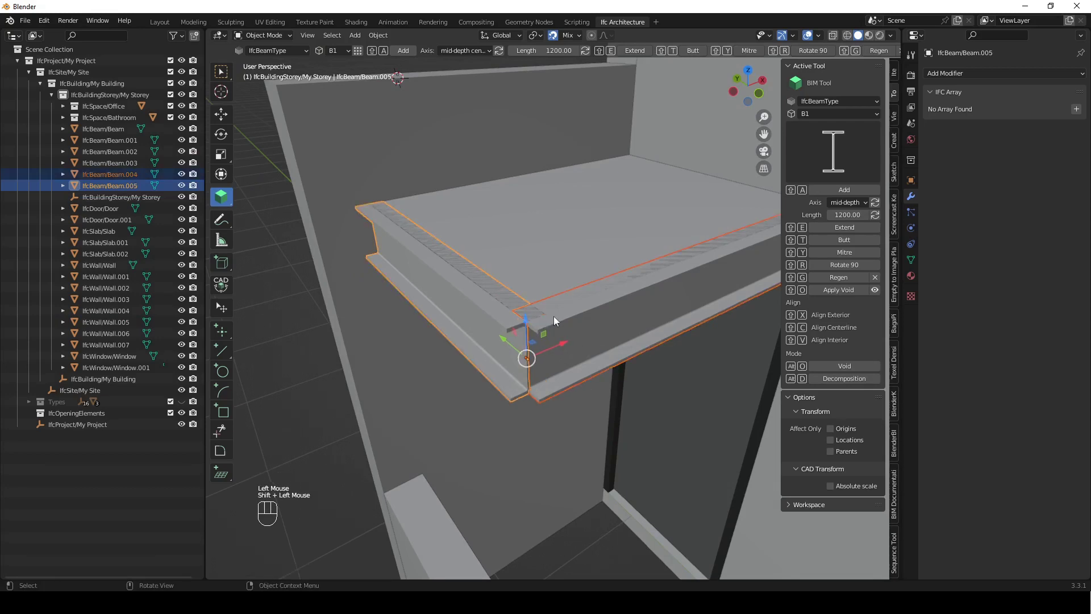
{"action": "key", "text": "shift+y"}
{"action": "middle_click_drag", "start_coordinate": [553, 345], "coordinate": [581, 491]}
{"action": "left_click", "coordinate": [584, 536]}
{"action": "middle_click_drag", "start_coordinate": [545, 301], "coordinate": [567, 328]}
{"action": "left_click", "coordinate": [555, 269]}
{"action": "middle_click_drag", "start_coordinate": [556, 269], "coordinate": [521, 190]}
{"action": "left_click", "coordinate": [444, 213]}
- Move the canopy's outer-edge beam outward along X, clear of the slab edge
{"action": "middle_click_drag", "start_coordinate": [444, 213], "coordinate": [466, 274], "text": "shift"}
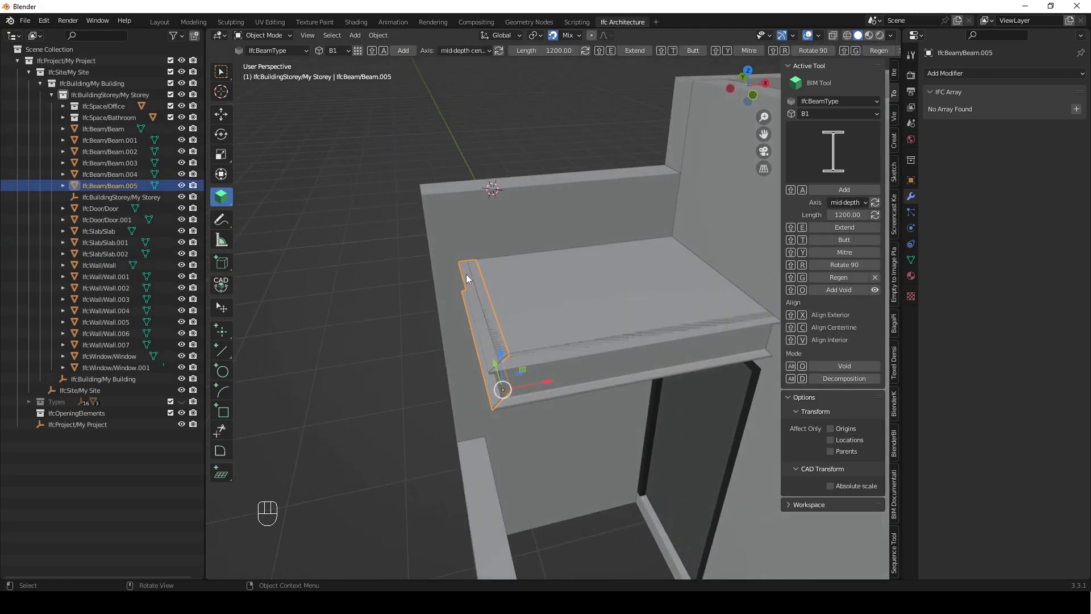
{"action": "key", "text": "g"}
{"action": "key", "text": "x"}
{"action": "left_click", "coordinate": [449, 276]}
{"action": "key", "text": "g"}
{"action": "key", "text": "x"}
{"action": "left_click", "coordinate": [511, 337]}
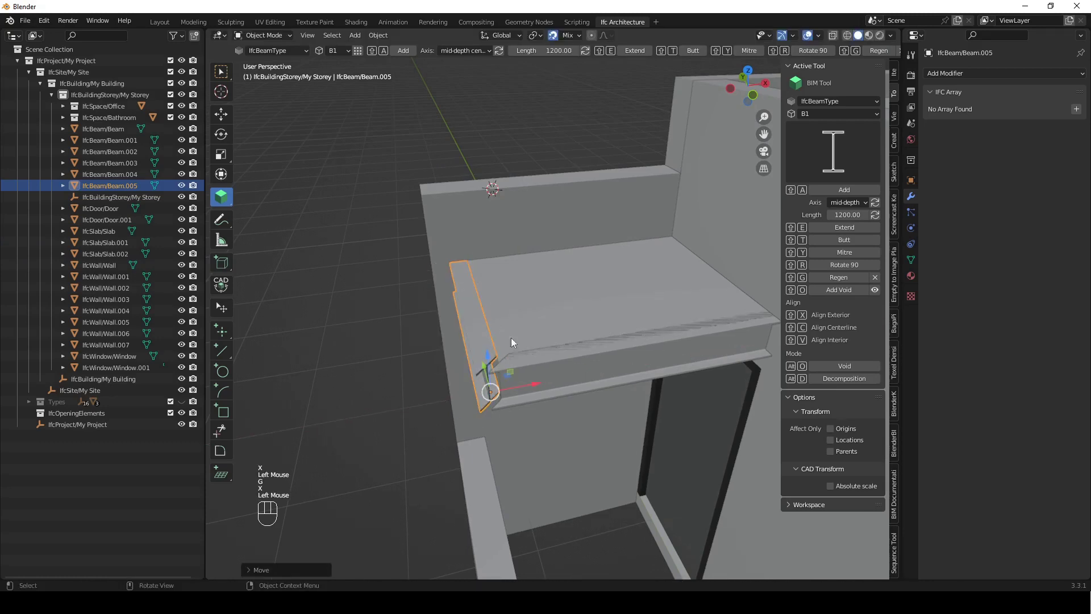
- Move the canopy's side beam outward along Y, clear of the slab edge
{"action": "left_click", "coordinate": [534, 363]}
{"action": "key", "text": "g"}
{"action": "key", "text": "y"}
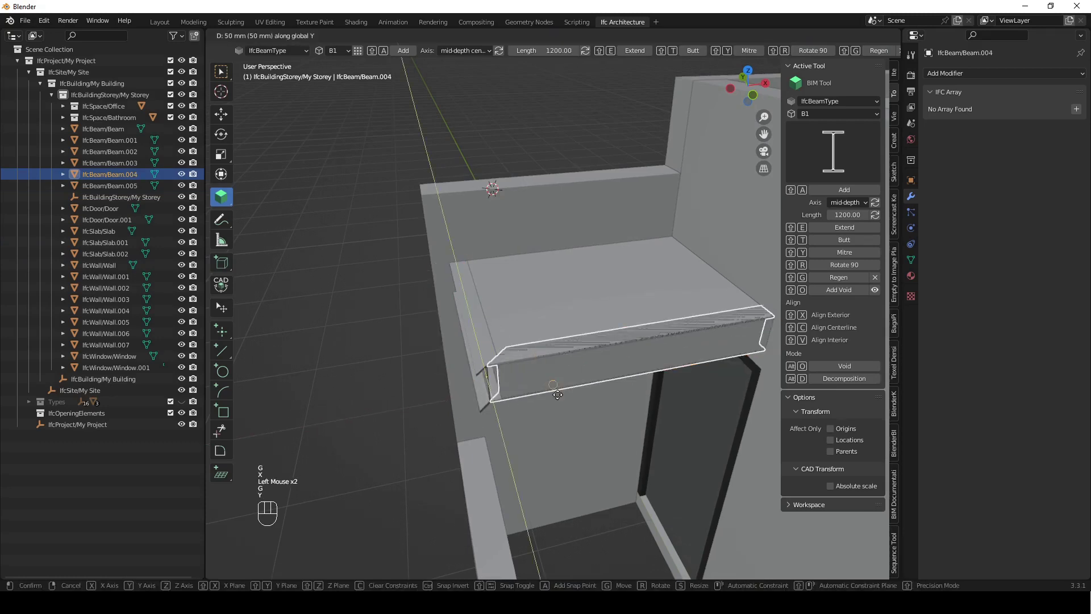
{"action": "left_click", "coordinate": [567, 366]}
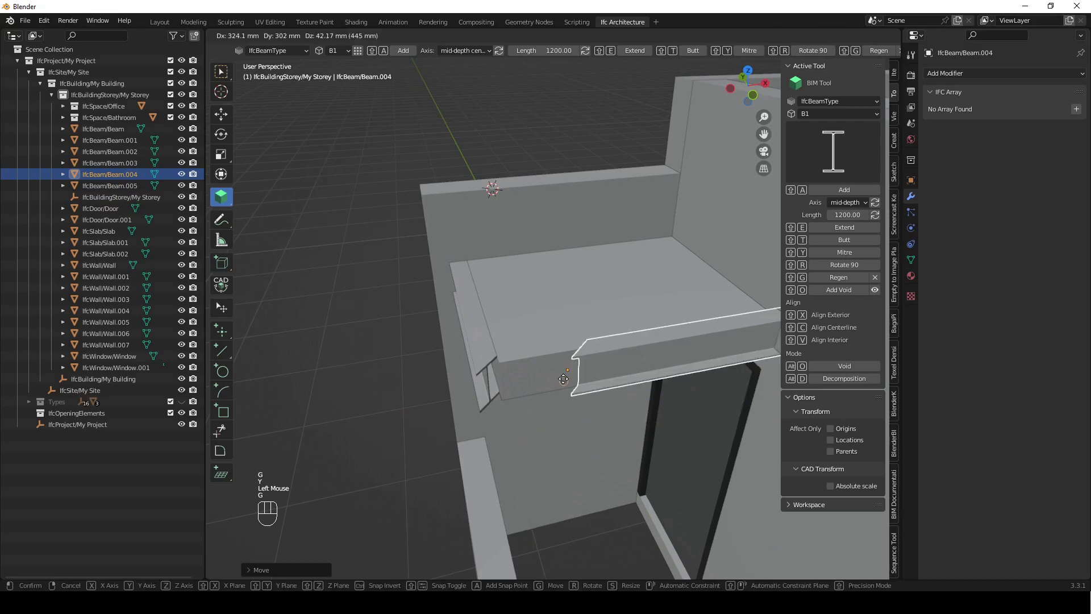
- Mitre the two repositioned canopy beams again at their shared corner and clear the selection
{"action": "left_click", "coordinate": [475, 328], "text": "shift"}
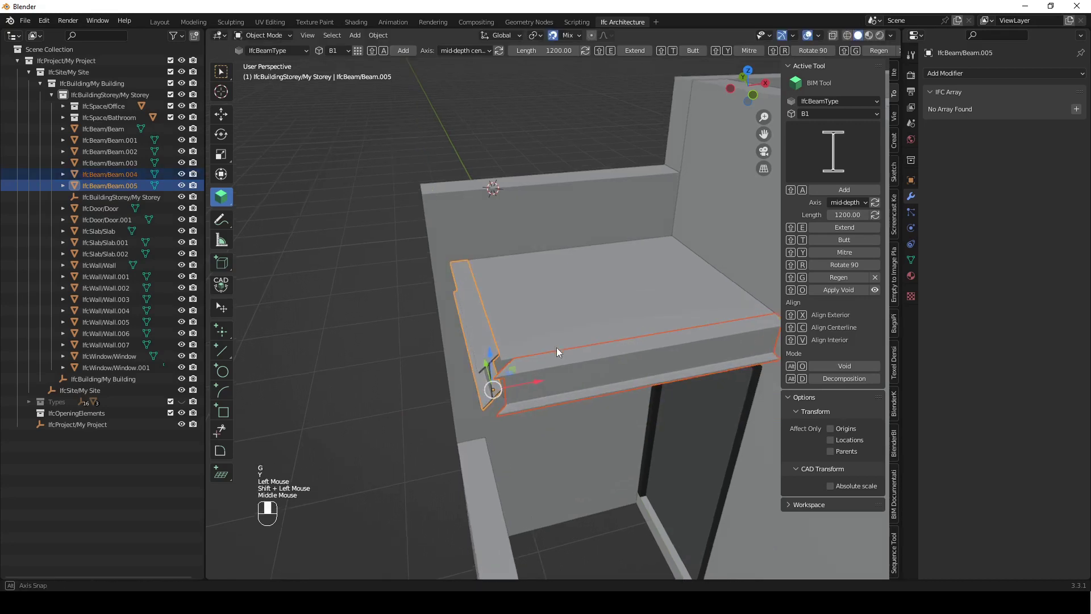
{"action": "middle_click_drag", "start_coordinate": [553, 350], "coordinate": [565, 331]}
{"action": "key", "text": "shift+y"}
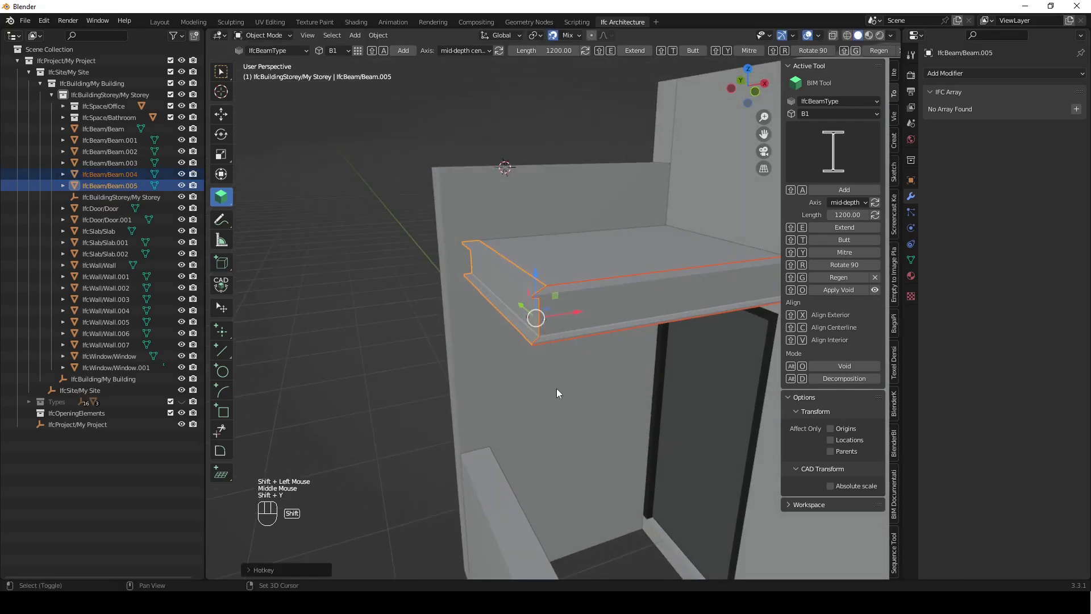
{"action": "left_click", "coordinate": [356, 294]}
- Switch the BIM tool to the IfcColumnType class and pick the C3 rectangular hollow column type
{"action": "middle_click_drag", "start_coordinate": [357, 295], "coordinate": [564, 277]}
{"action": "scroll", "coordinate": [563, 307], "scroll_direction": "down", "scroll_amount": 2}
{"action": "mouse_move", "coordinate": [561, 337]}
{"action": "middle_mouse_down", "text": "shift"}
{"action": "mouse_move", "coordinate": [523, 342]}
{"action": "mouse_move", "coordinate": [546, 335]}
{"action": "middle_mouse_up", "text": "shift"}
{"action": "left_click", "coordinate": [846, 101]}
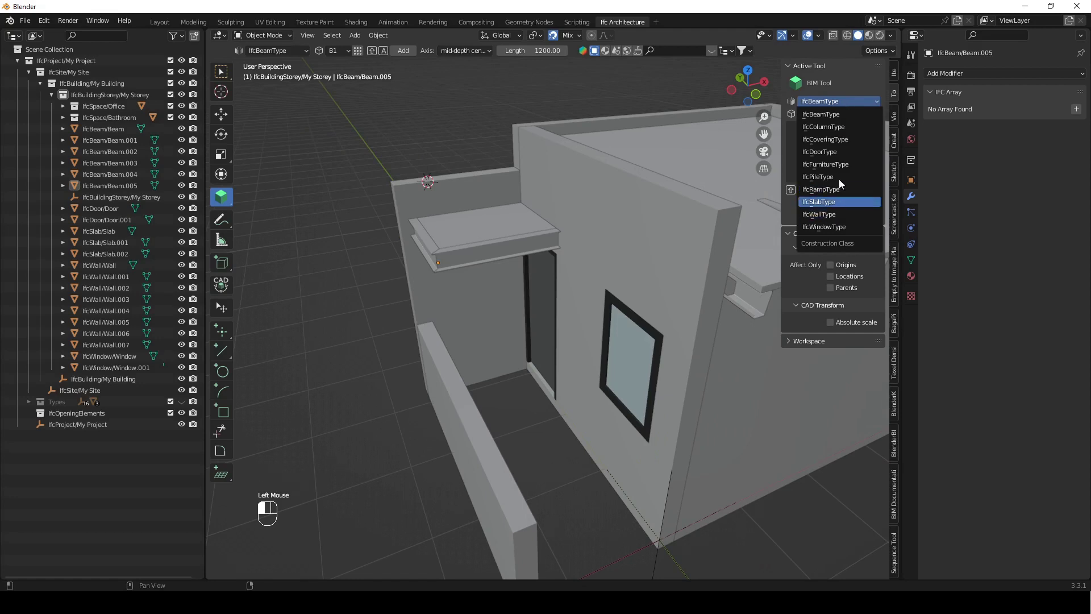
{"action": "left_click", "coordinate": [842, 127]}
{"action": "left_click", "coordinate": [832, 116]}
{"action": "left_click", "coordinate": [831, 113]}
{"action": "left_click", "coordinate": [830, 114]}
{"action": "left_click", "coordinate": [827, 137]}
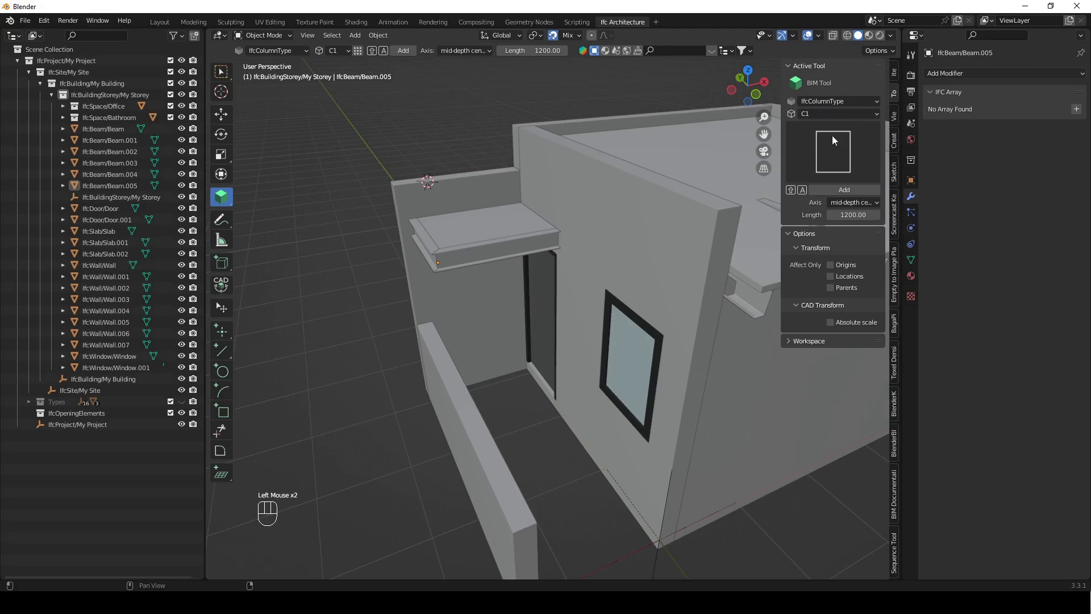
{"action": "left_click", "coordinate": [834, 115]}
{"action": "left_click", "coordinate": [821, 138]}
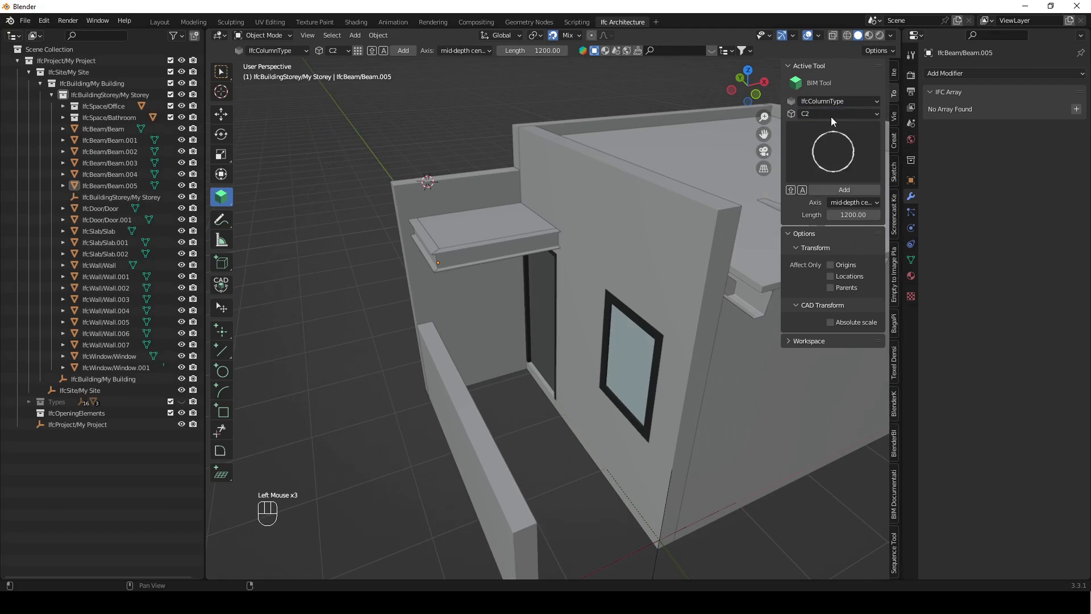
{"action": "left_click", "coordinate": [830, 117]}
{"action": "left_click", "coordinate": [827, 151]}
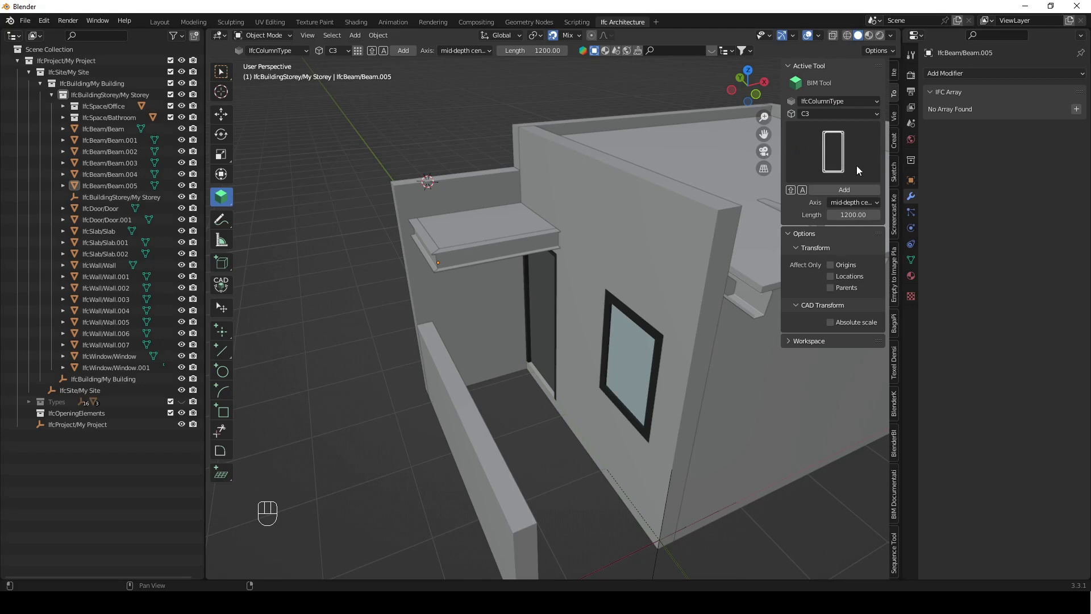
- Add a C3 column on top of the low wall beneath the canopy's free corner
{"action": "scroll", "coordinate": [567, 268], "scroll_direction": "down", "scroll_amount": 3}
{"action": "scroll", "coordinate": [288, 372], "scroll_direction": "up", "scroll_amount": 5}
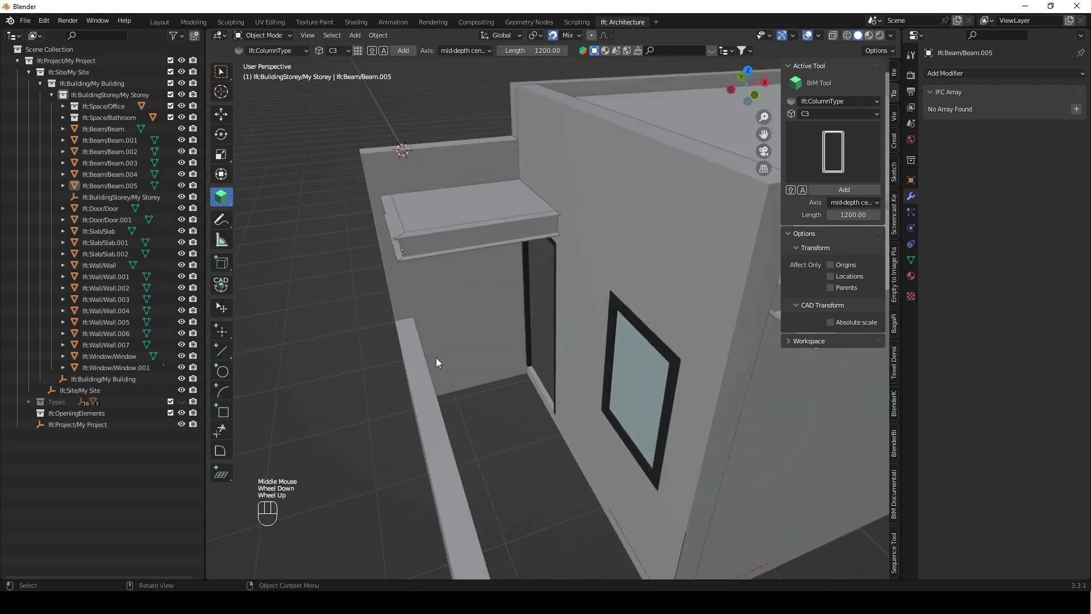
{"action": "middle_click_drag", "start_coordinate": [436, 362], "coordinate": [431, 365]}
{"action": "scroll", "coordinate": [466, 373], "scroll_direction": "down", "scroll_amount": 2}
{"action": "middle_click_drag", "start_coordinate": [499, 380], "coordinate": [519, 380]}
{"action": "right_click_drag", "start_coordinate": [520, 380], "coordinate": [492, 375], "text": "shift"}
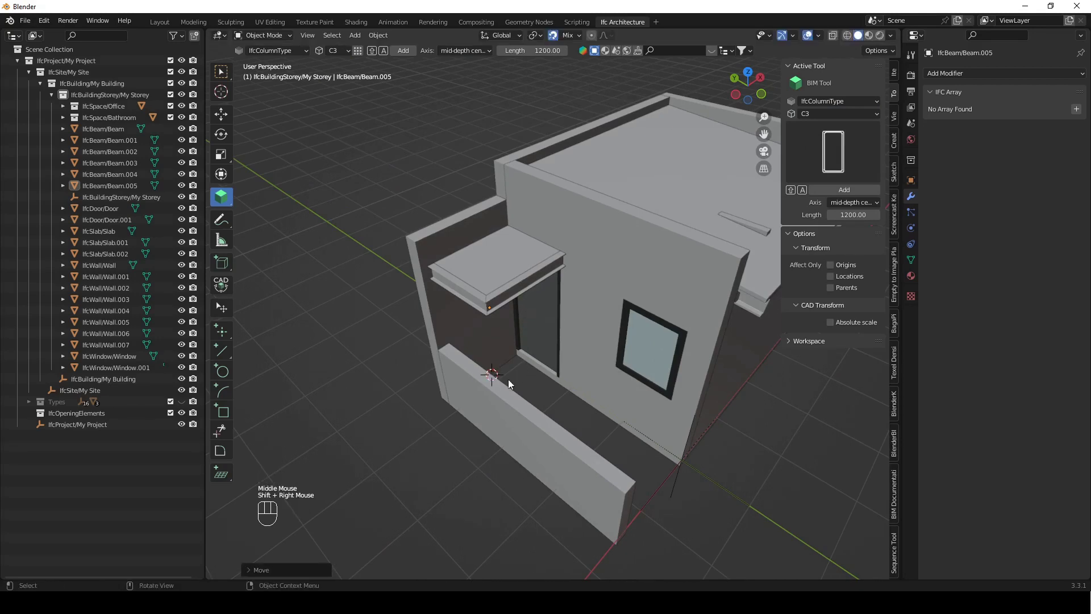
{"action": "scroll", "coordinate": [511, 388], "scroll_direction": "up", "scroll_amount": 2}
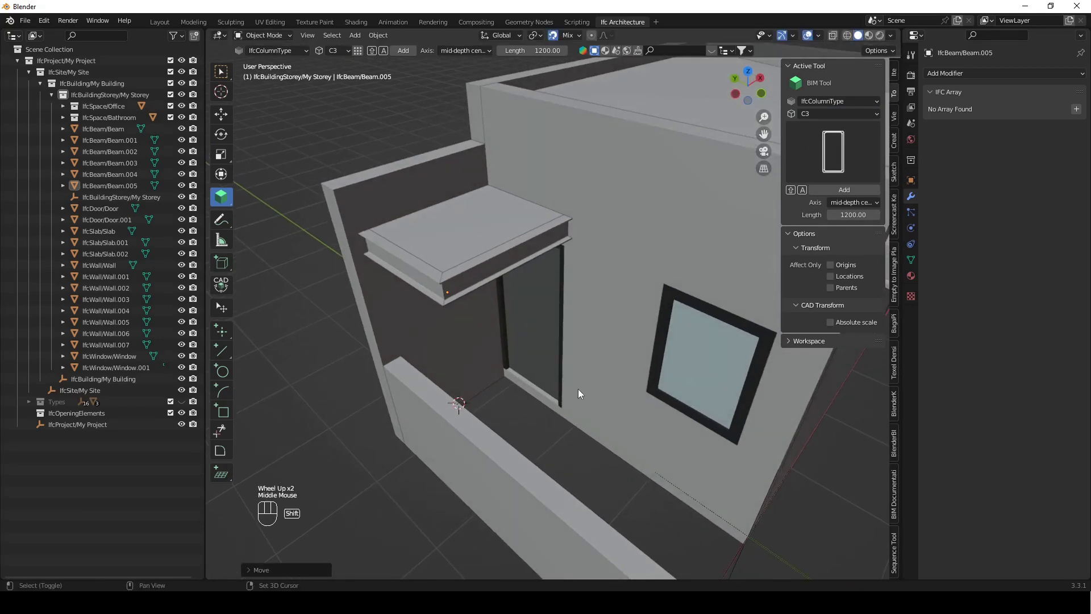
{"action": "key", "text": "shift+a"}
- Adjust the new column's position along Z and shift it along X toward the canopy's free corner
{"action": "middle_click_drag", "start_coordinate": [513, 425], "coordinate": [430, 361]}
{"action": "key", "text": "g"}
{"action": "key", "text": "z"}
{"action": "left_click", "coordinate": [450, 272]}
{"action": "middle_click_drag", "start_coordinate": [450, 271], "coordinate": [459, 394]}
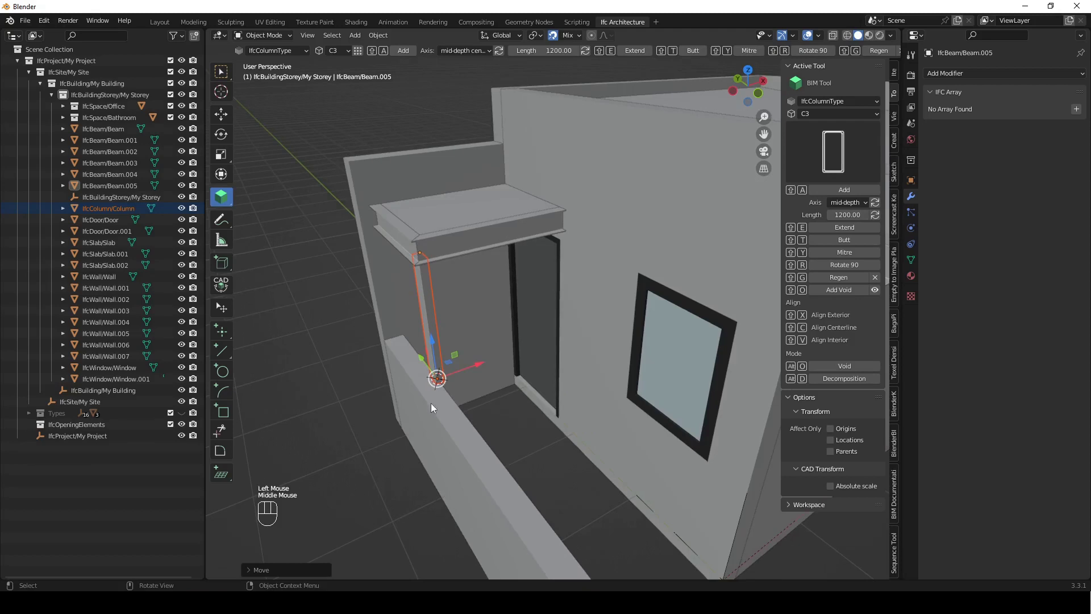
{"action": "key", "text": "g"}
{"action": "key", "text": "y"}
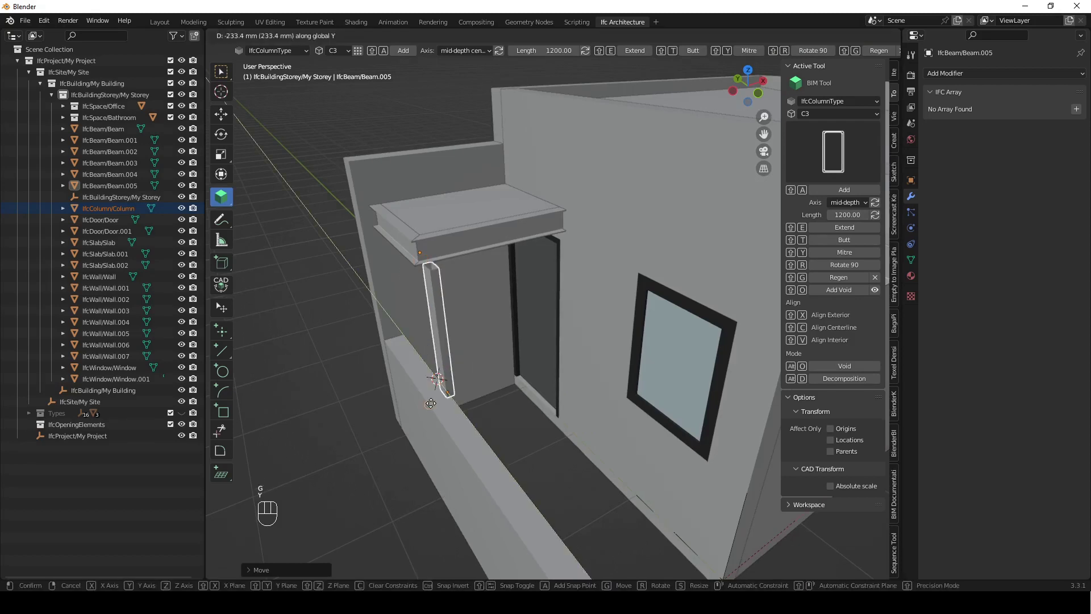
{"action": "key", "text": "x"}
{"action": "left_click", "coordinate": [426, 400]}
- Fine-tune the column's position along X beneath the mitred corner of the canopy beams and clear the selection
{"action": "middle_click_drag", "start_coordinate": [426, 401], "coordinate": [468, 203]}
{"action": "scroll", "coordinate": [378, 267], "scroll_direction": "up", "scroll_amount": 2}
{"action": "key", "text": "g"}
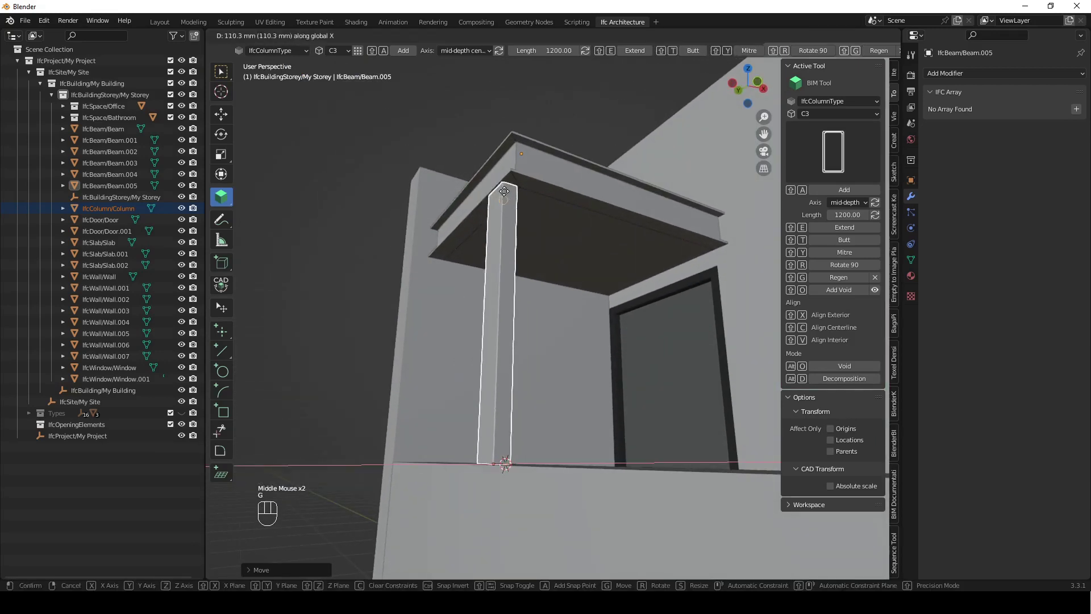
{"action": "left_click", "coordinate": [503, 190]}
{"action": "key", "text": "g"}
{"action": "key", "text": "x"}
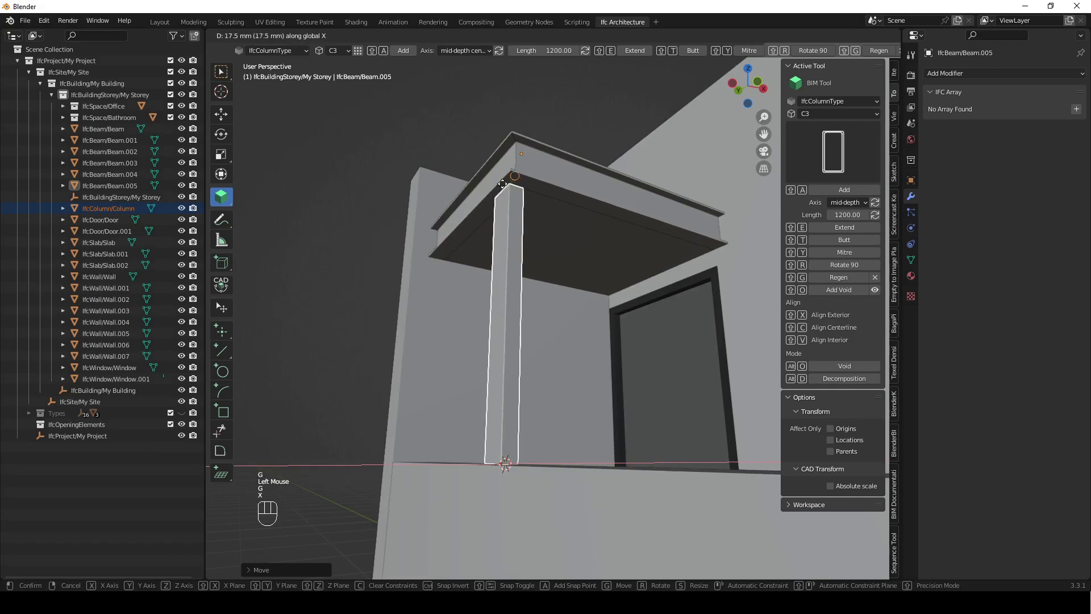
{"action": "left_click", "coordinate": [502, 184]}
{"action": "middle_click_drag", "start_coordinate": [535, 219], "coordinate": [589, 370]}
{"action": "scroll", "coordinate": [545, 374], "scroll_direction": "down", "scroll_amount": 2}
{"action": "left_click", "coordinate": [487, 127]}
- Extend the interior wall that pokes through the roof to the sloped roof slab so it stops at the slab, and clear the selection
{"action": "middle_click_drag", "start_coordinate": [488, 127], "coordinate": [528, 397]}
{"action": "scroll", "coordinate": [535, 371], "scroll_direction": "down", "scroll_amount": 2}
{"action": "scroll", "coordinate": [534, 366], "scroll_direction": "down", "scroll_amount": 1}
{"action": "scroll", "coordinate": [529, 369], "scroll_direction": "up", "scroll_amount": 2}
{"action": "middle_click_drag", "start_coordinate": [531, 346], "coordinate": [573, 311]}
{"action": "left_click", "coordinate": [561, 326]}
{"action": "scroll", "coordinate": [527, 323], "scroll_direction": "up", "scroll_amount": 2}
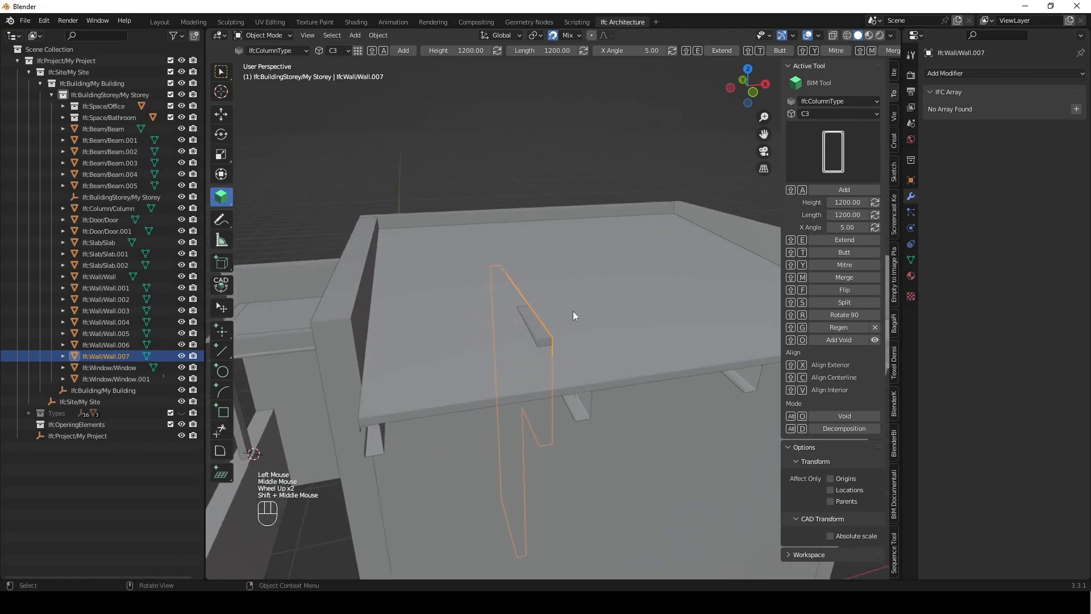
{"action": "left_click", "coordinate": [607, 302]}
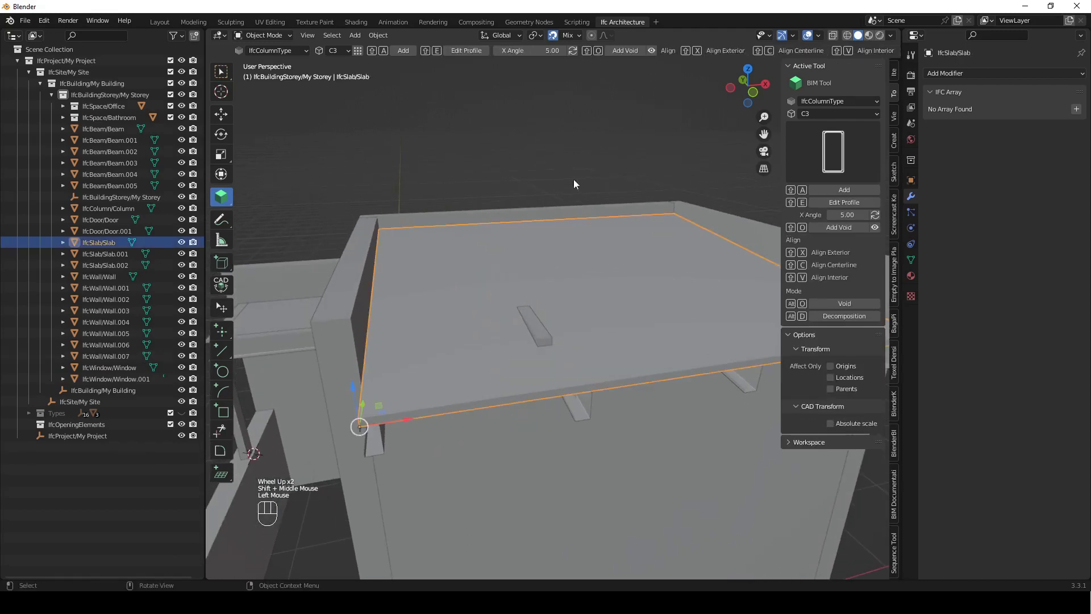
{"action": "left_click", "coordinate": [539, 336], "text": "shift"}
{"action": "key", "text": "shift+e"}
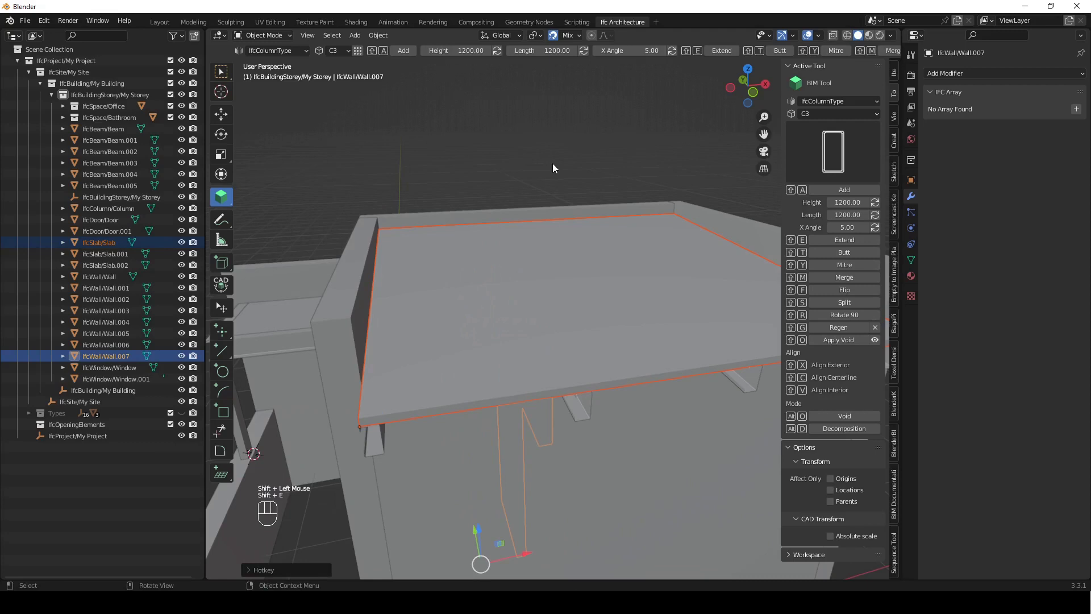
{"action": "scroll", "coordinate": [552, 163], "scroll_direction": "down", "scroll_amount": 2}
{"action": "left_click", "coordinate": [516, 176]}
{"action": "middle_click_drag", "start_coordinate": [516, 176], "coordinate": [643, 280]}
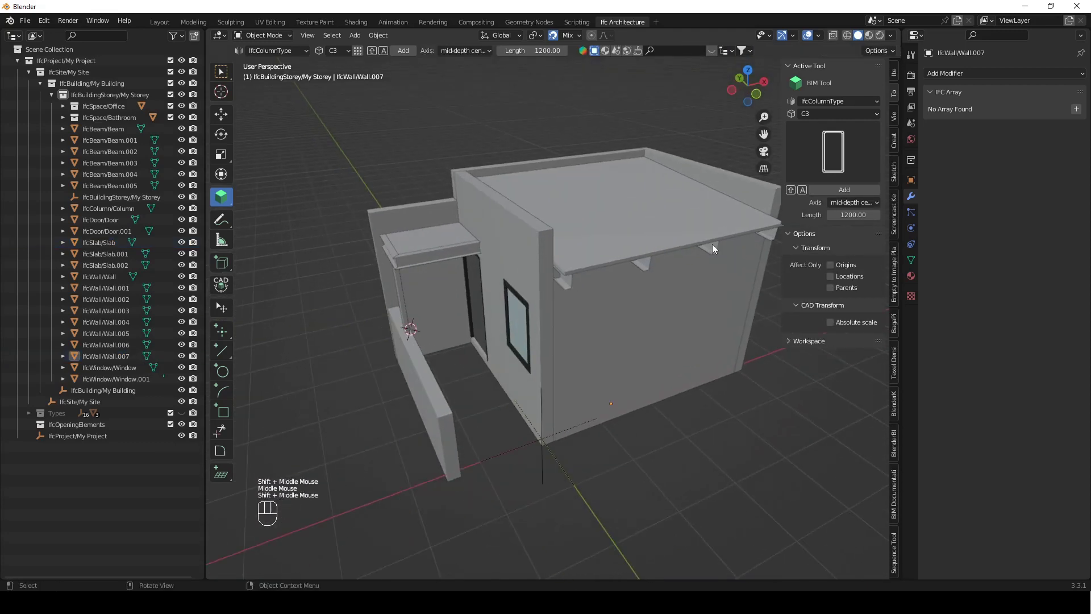
- Add a mesh plane at the building's outer ground corner and move it along X into the passage beside the low wall
{"action": "left_click", "coordinate": [221, 71]}
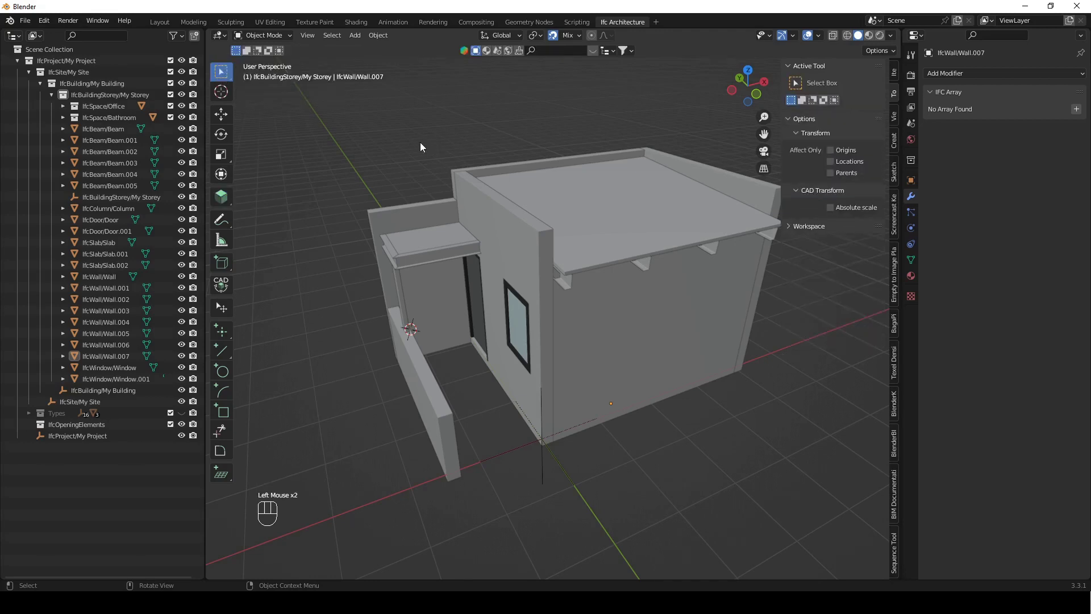
{"action": "right_click_drag", "start_coordinate": [532, 439], "coordinate": [546, 458], "text": "shift"}
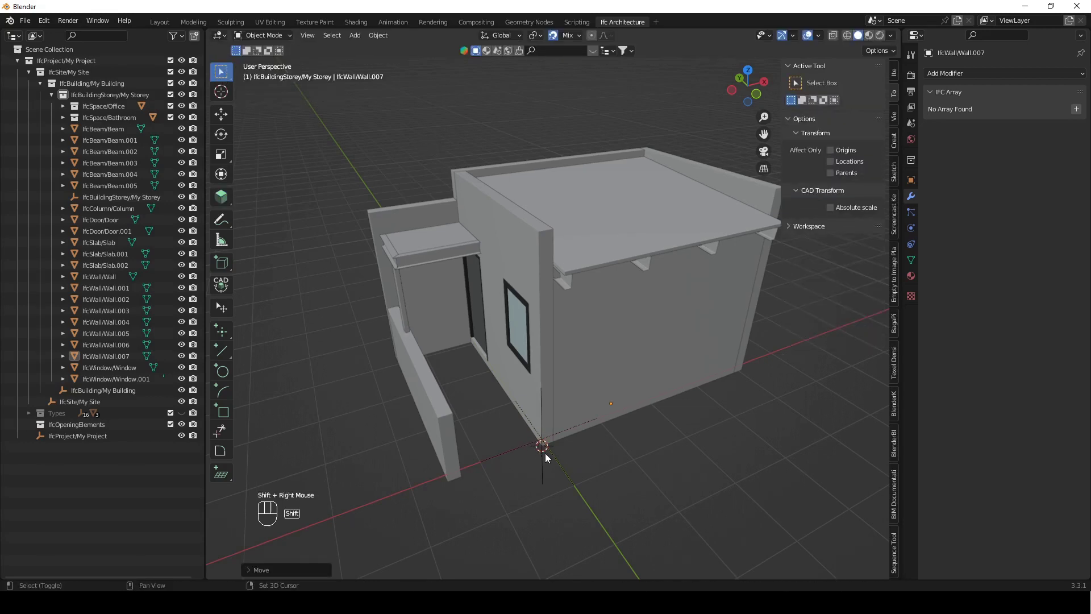
{"action": "middle_click_drag", "start_coordinate": [489, 424], "coordinate": [498, 353]}
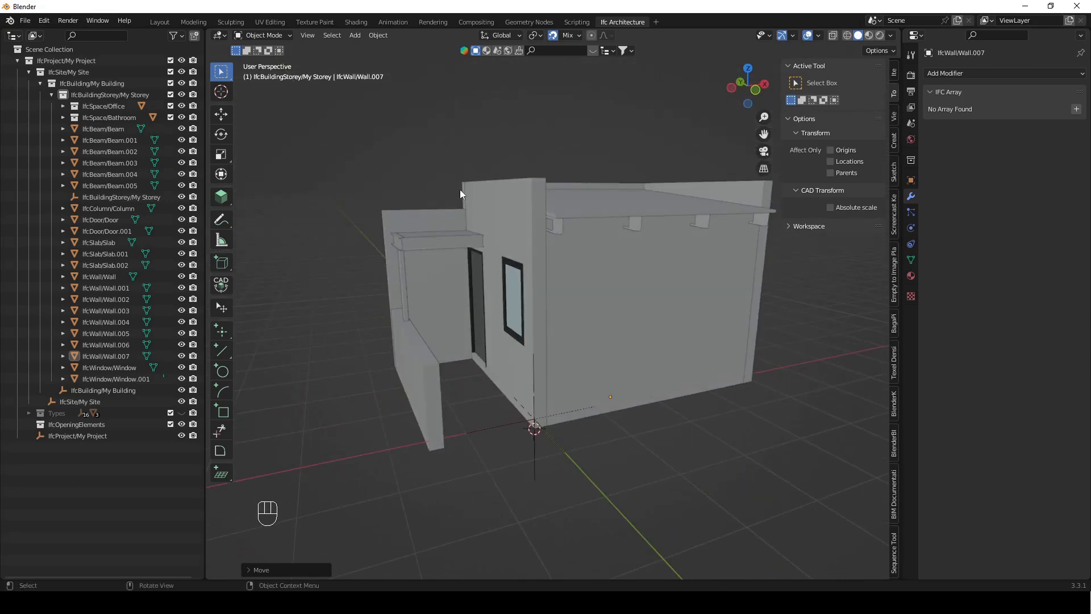
{"action": "middle_click_drag", "start_coordinate": [330, 179], "coordinate": [320, 180]}
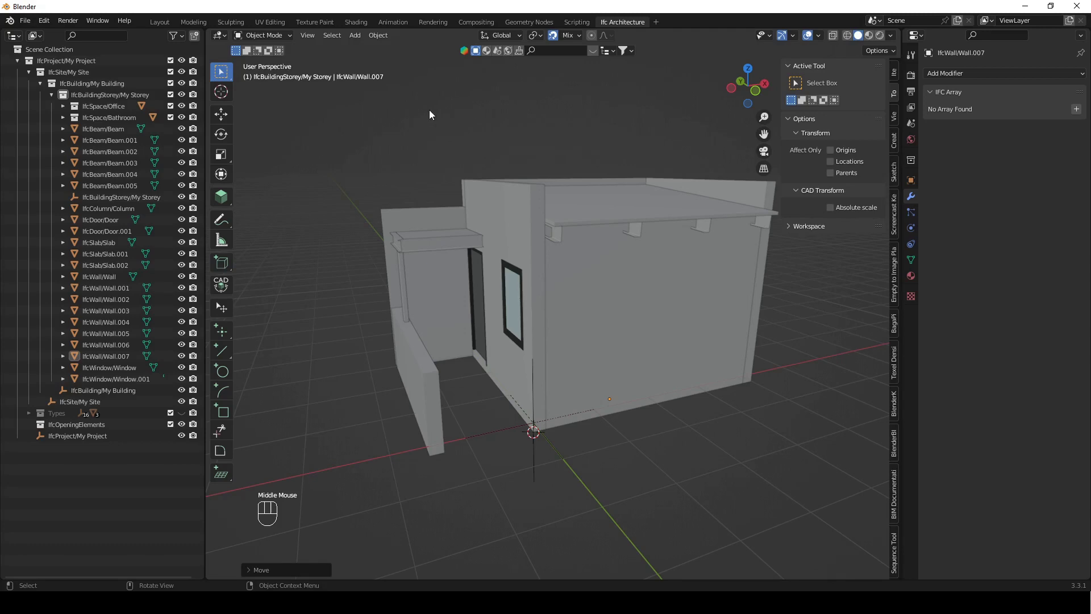
{"action": "key", "text": "shift+a"}
{"action": "mouse_move", "coordinate": [430, 110]}
{"action": "left_click", "coordinate": [489, 112]}
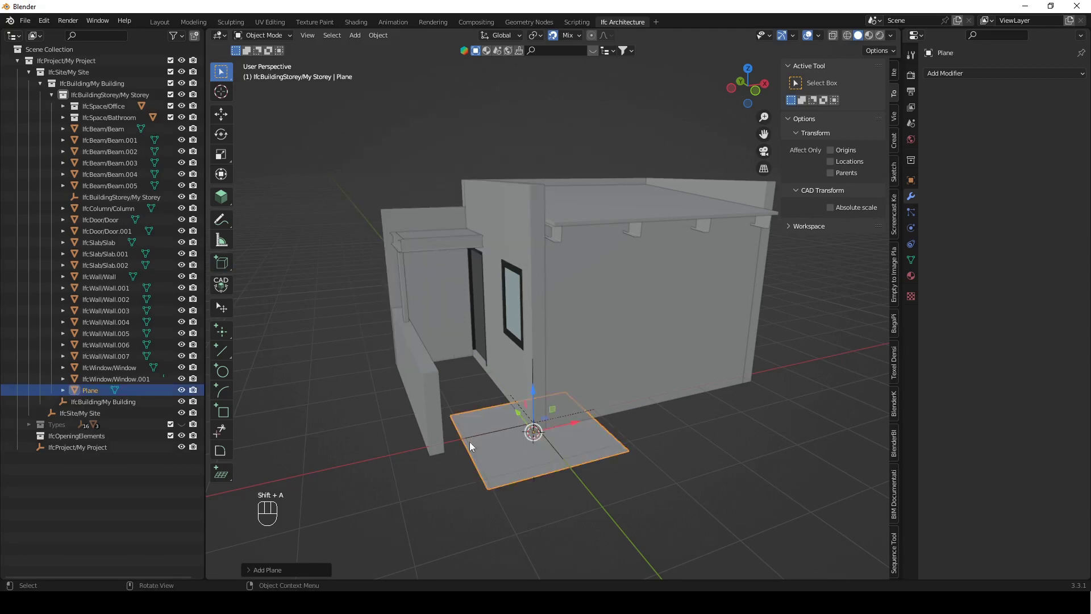
{"action": "key", "text": "g"}
{"action": "key", "text": "x"}
{"action": "left_click", "coordinate": [449, 440]}
- Adjust the plane's edges in edge mode to fit between the building wall and the low wall, with the front edge at the building corner
{"action": "middle_click_drag", "start_coordinate": [449, 439], "coordinate": [566, 444]}
{"action": "key", "text": "Tab"}
{"action": "key", "text": "2"}
{"action": "left_click", "coordinate": [566, 444]}
{"action": "left_click", "coordinate": [605, 421]}
{"action": "left_click", "coordinate": [506, 416]}
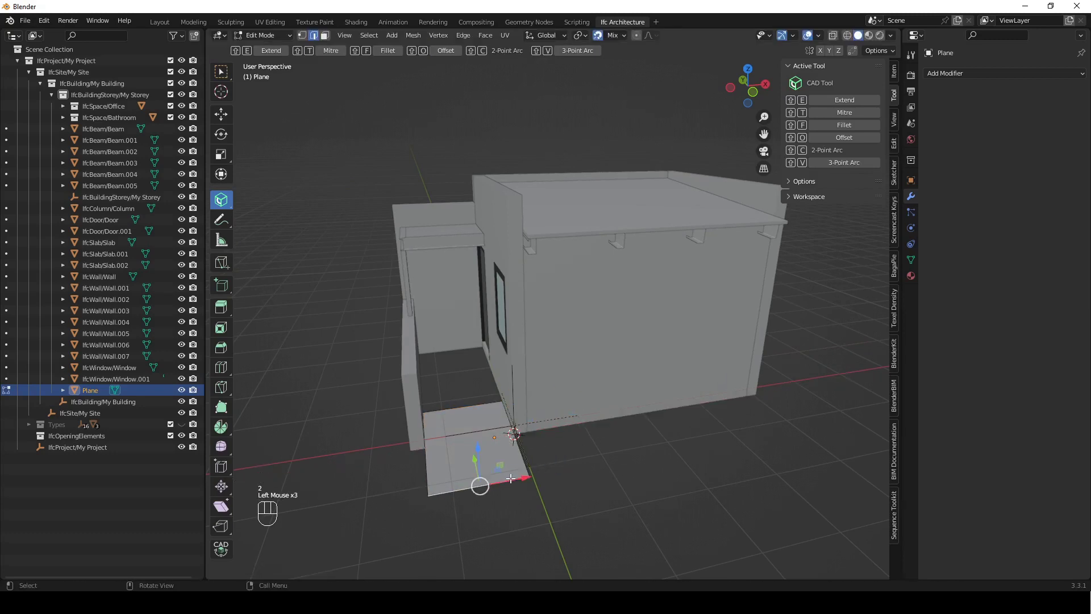
{"action": "left_click", "coordinate": [472, 458]}
{"action": "left_click", "coordinate": [471, 439]}
- Move the plane's back edge to the door's near jamb and extrude it along Y to the rear wall
{"action": "middle_click_drag", "start_coordinate": [471, 439], "coordinate": [570, 457]}
{"action": "scroll", "coordinate": [575, 437], "scroll_direction": "up", "scroll_amount": 3}
{"action": "left_click", "coordinate": [528, 444]}
{"action": "left_click", "coordinate": [497, 378]}
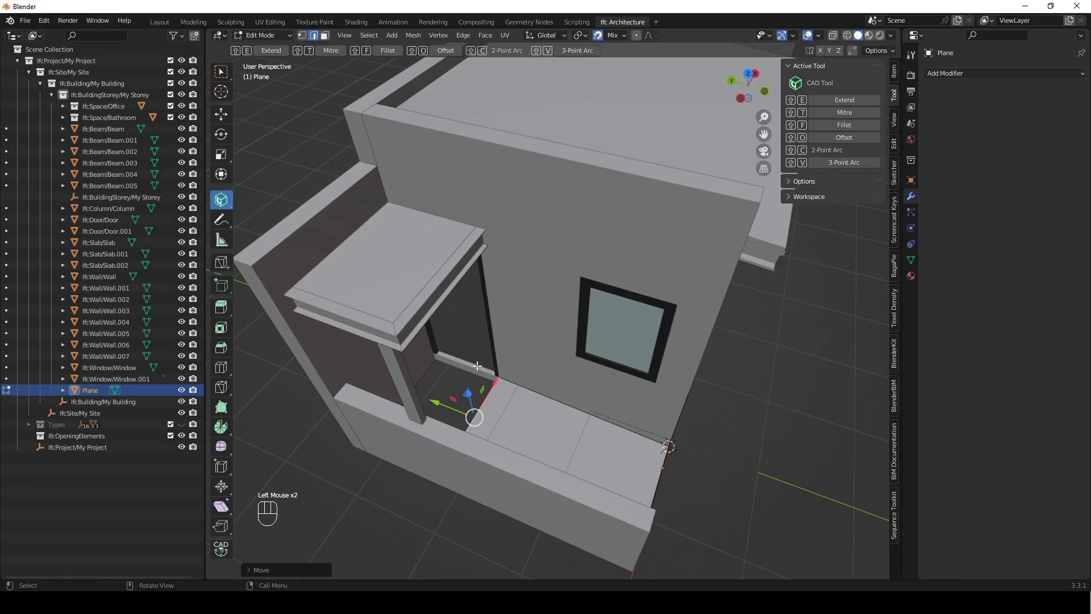
{"action": "key", "text": "e"}
{"action": "key", "text": "y"}
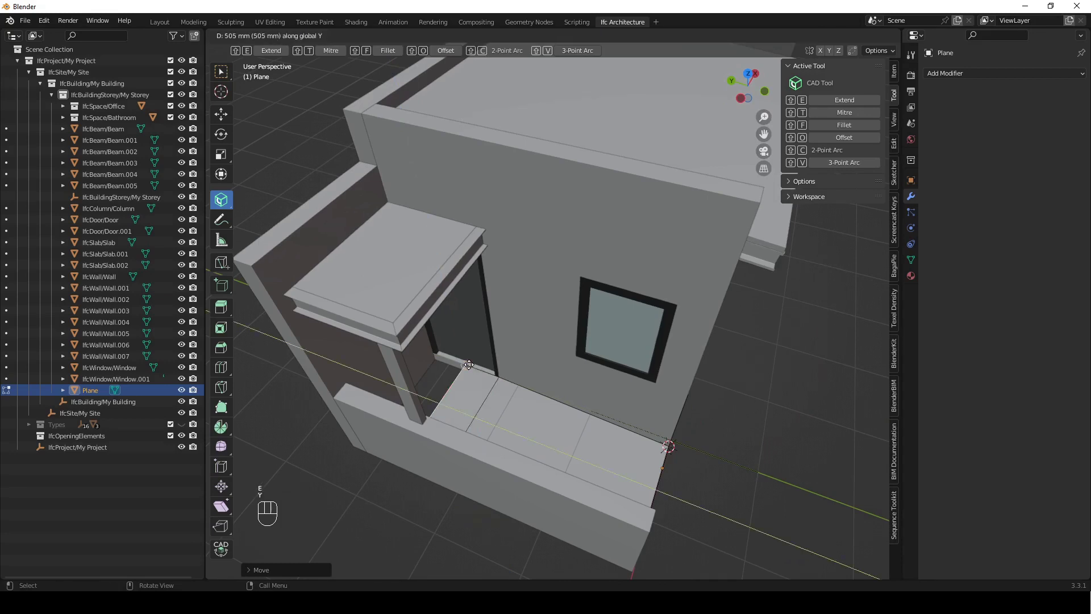
{"action": "left_click", "coordinate": [430, 357]}
{"action": "key", "text": "Tab"}
- Rename the plane in front of the door as Ramp
{"action": "middle_click_drag", "start_coordinate": [541, 414], "coordinate": [505, 424]}
{"action": "left_click", "coordinate": [473, 394]}
{"action": "double_click", "coordinate": [91, 390]}
{"action": "type", "text": "Ramp"}
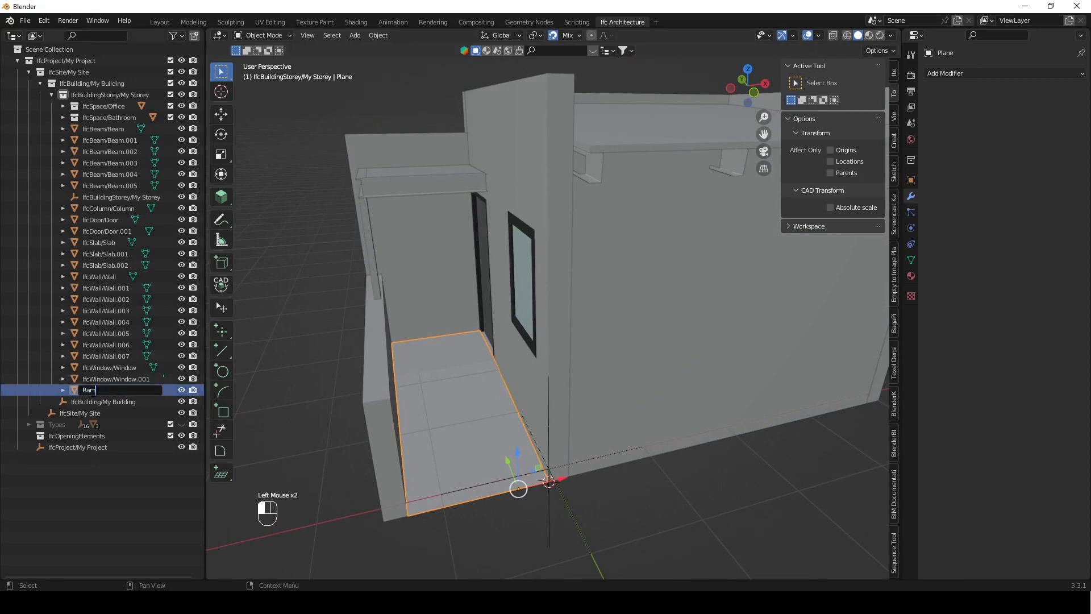
{"action": "key", "text": "Return"}
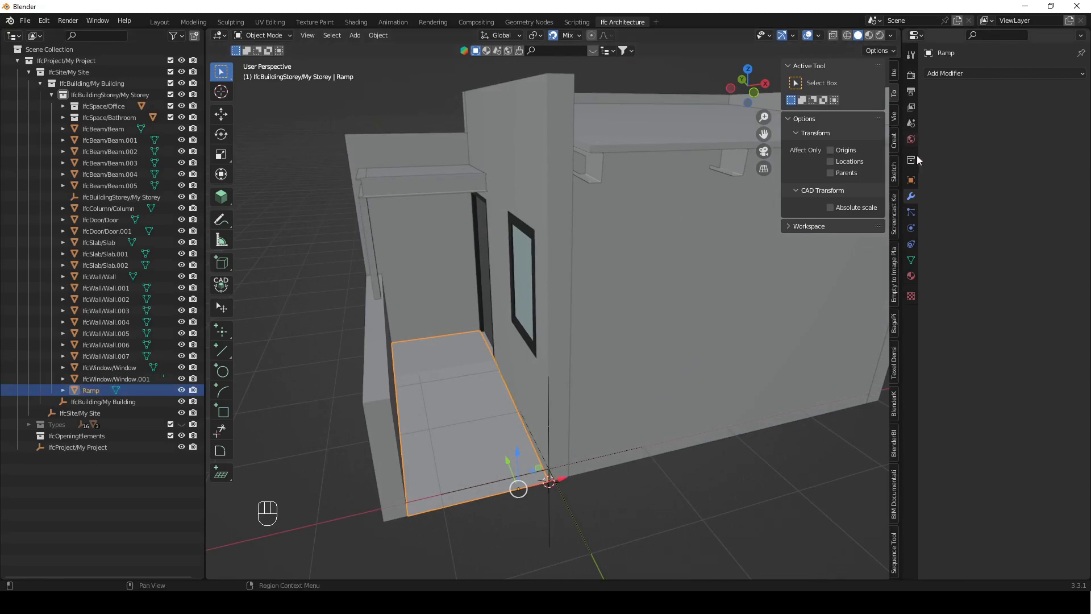
- Assign the Ramp object the IfcElement class IfcRamp with predefined type STRAIGHT_RUN_RAMP in the Model/Body/MODEL_VIEW context
{"action": "left_click", "coordinate": [911, 180]}
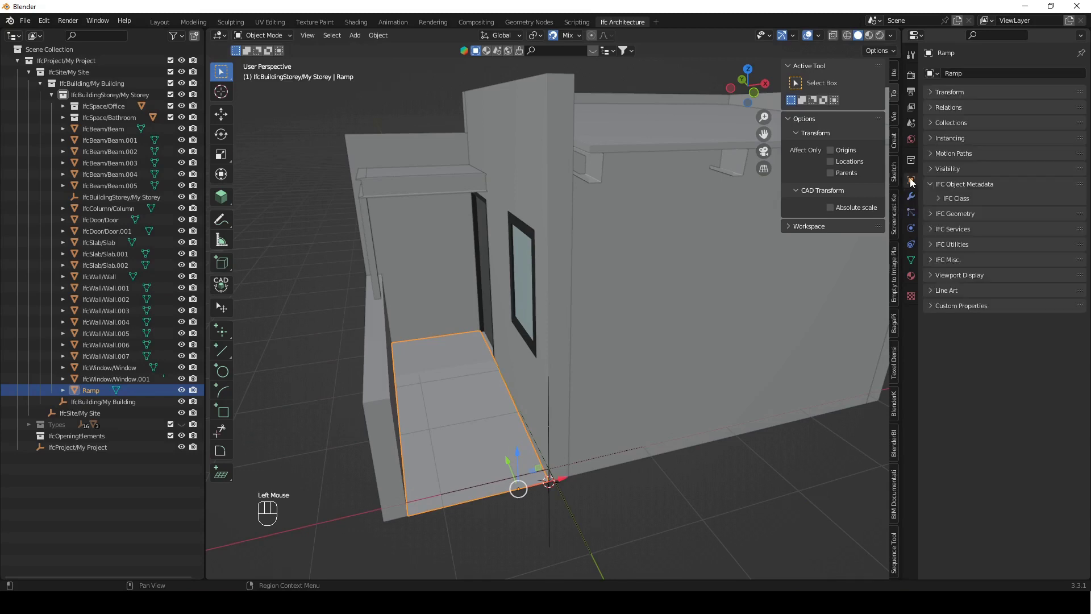
{"action": "left_click", "coordinate": [953, 198]}
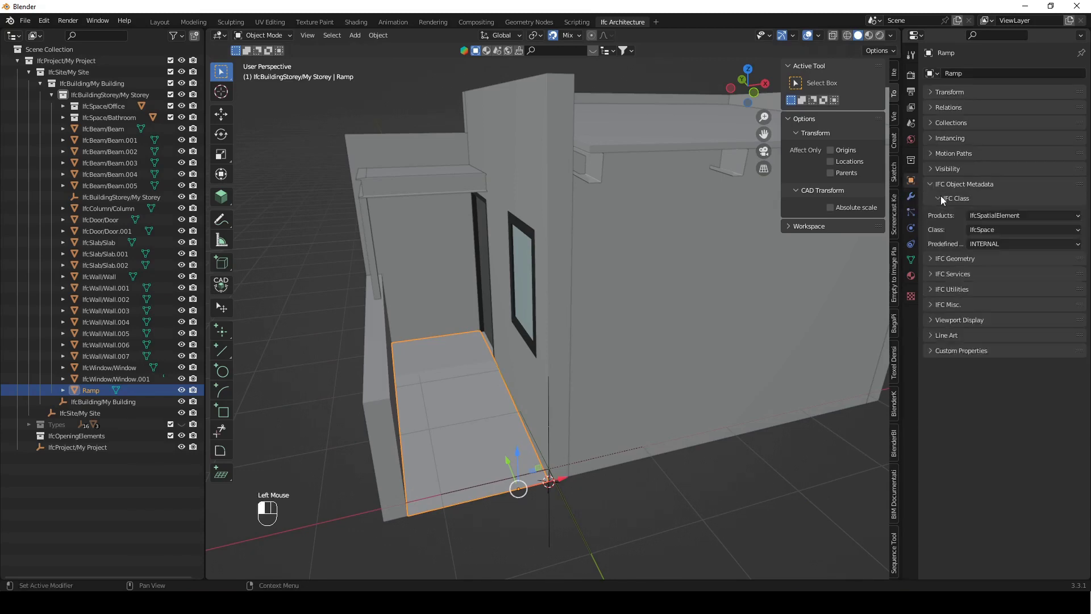
{"action": "left_click", "coordinate": [1030, 213]}
{"action": "left_click", "coordinate": [1024, 226]}
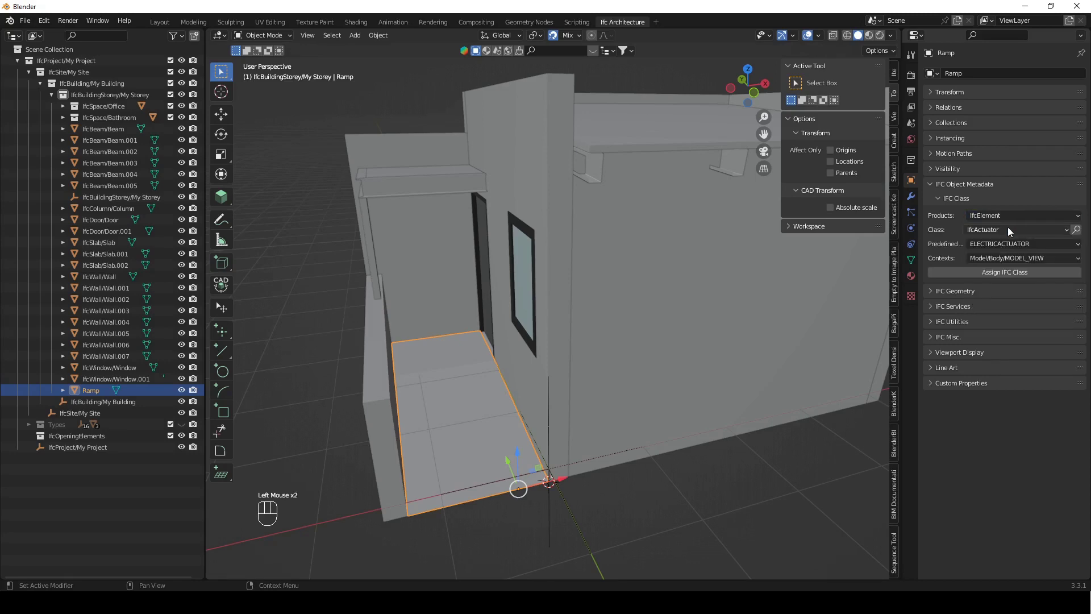
{"action": "left_click", "coordinate": [1008, 227]}
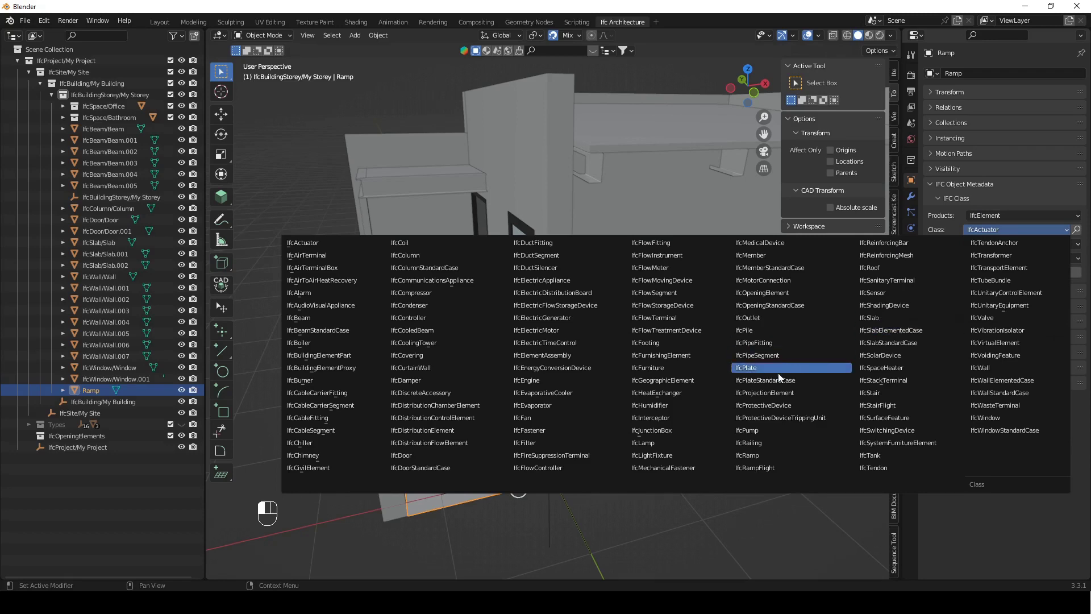
{"action": "left_click", "coordinate": [768, 462]}
{"action": "left_click", "coordinate": [1015, 244]}
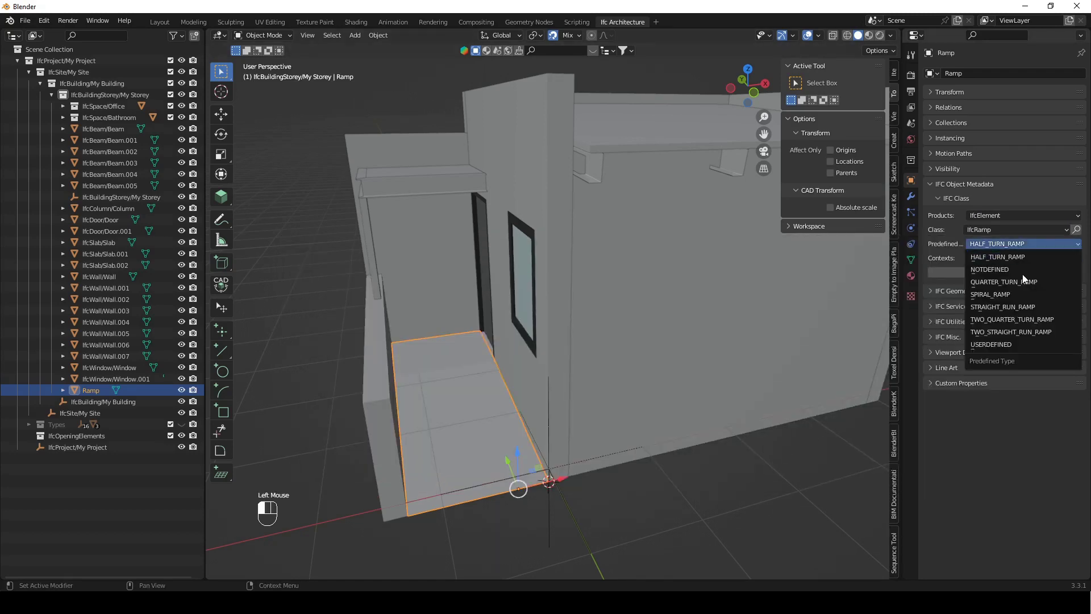
{"action": "left_click", "coordinate": [1030, 307]}
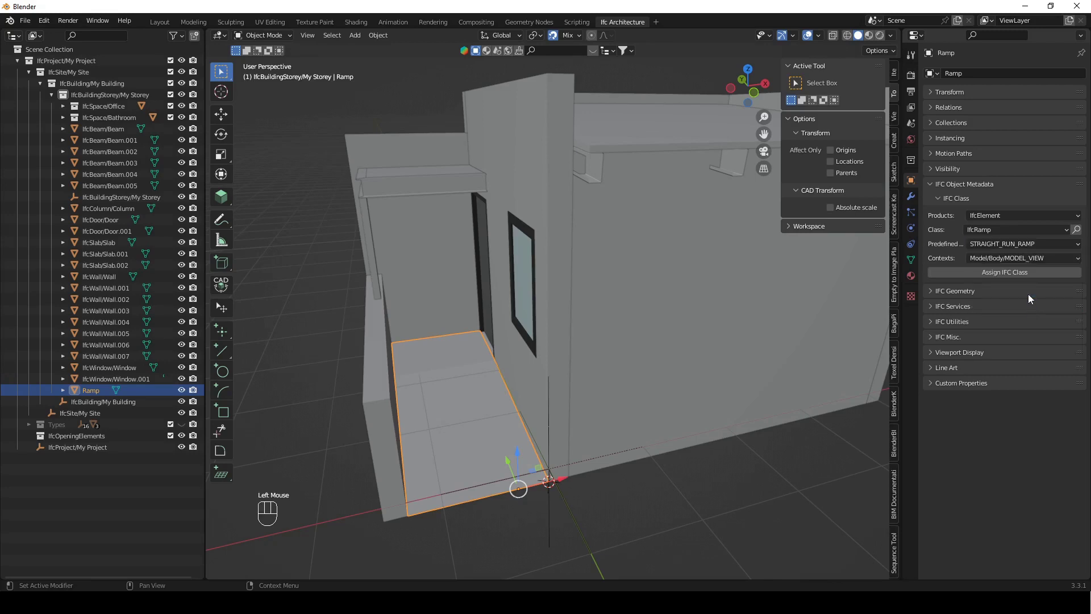
{"action": "left_click", "coordinate": [1004, 272]}
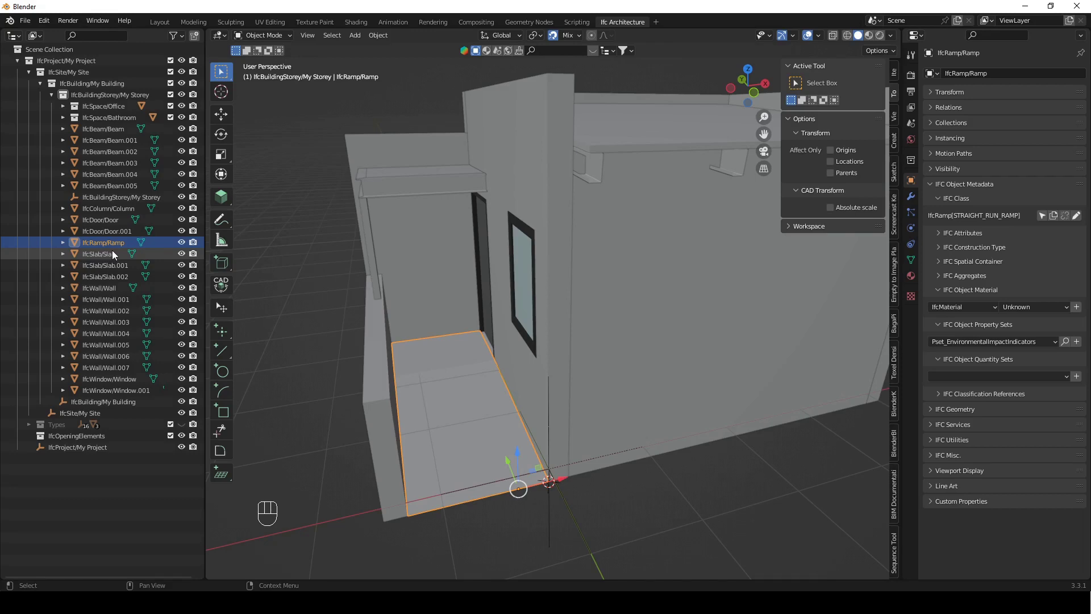
- Examine the whole building from several angles, including the entrance ramp, canopy and column
{"action": "scroll", "coordinate": [303, 309], "scroll_direction": "down", "scroll_amount": 2}
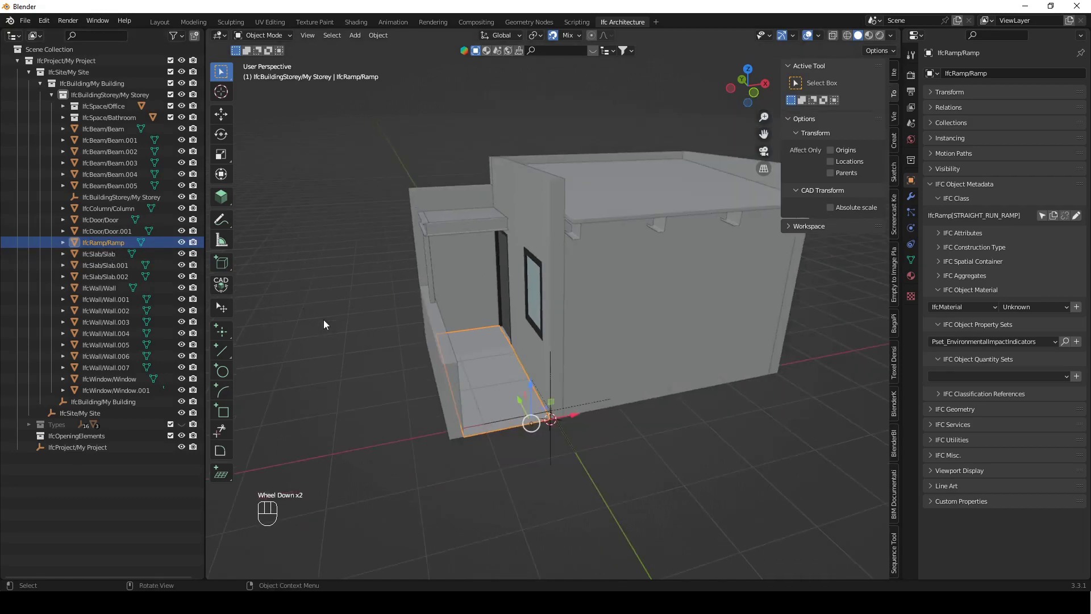
{"action": "left_click", "coordinate": [663, 416]}
{"action": "left_click", "coordinate": [496, 390]}
{"action": "middle_click_drag", "start_coordinate": [496, 389], "coordinate": [537, 360]}
{"action": "scroll", "coordinate": [617, 397], "scroll_direction": "down", "scroll_amount": 1}
{"action": "middle_click_drag", "start_coordinate": [617, 397], "coordinate": [608, 374]}
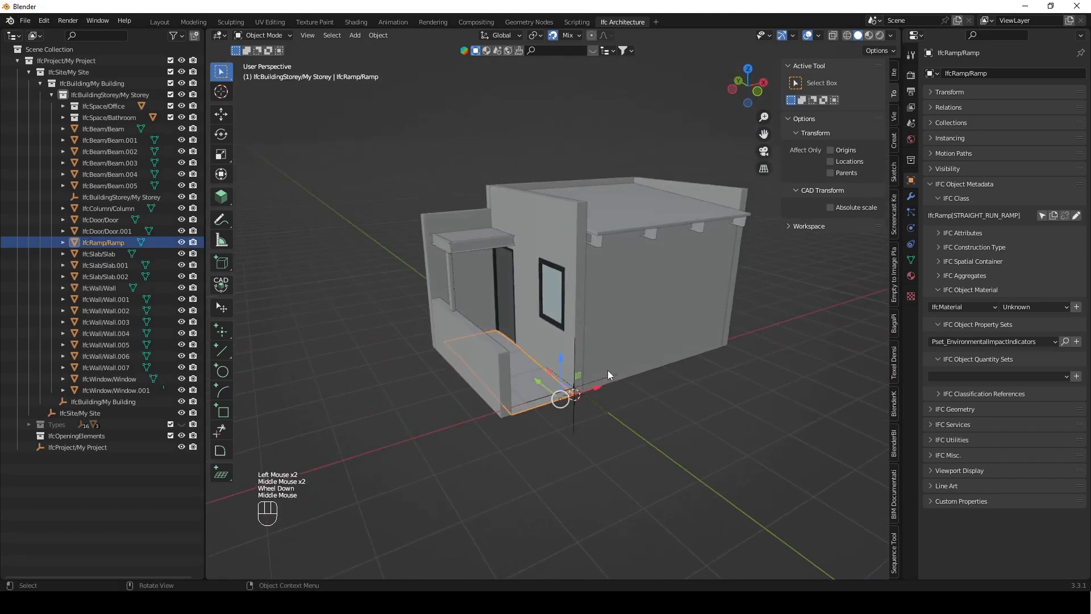
{"action": "scroll", "coordinate": [606, 373], "scroll_direction": "up", "scroll_amount": 1}
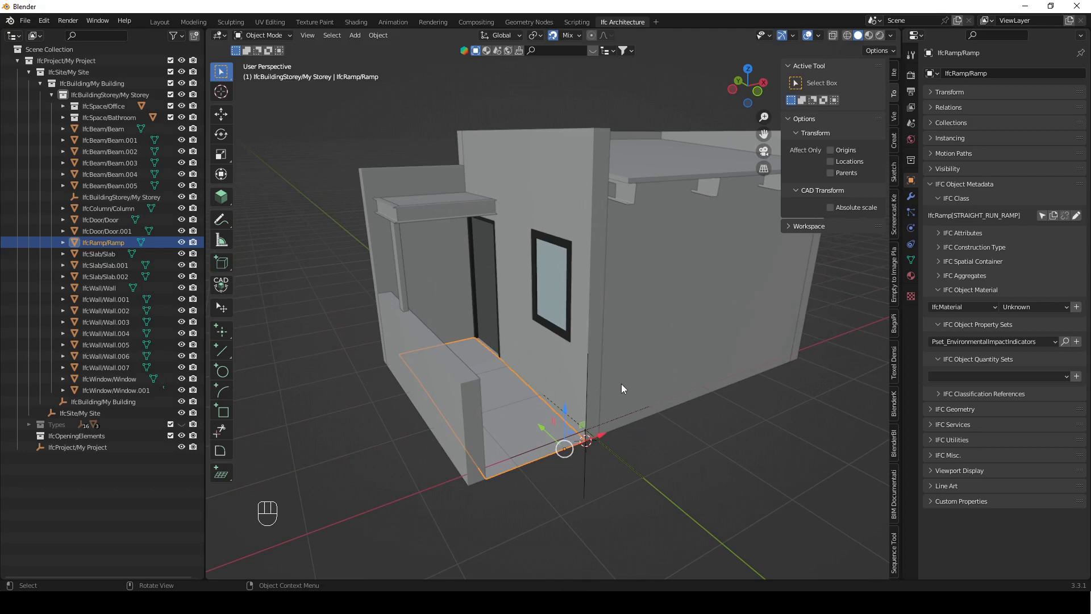
{"action": "scroll", "coordinate": [622, 383], "scroll_direction": "down", "scroll_amount": 2}
{"action": "middle_click_drag", "start_coordinate": [677, 281], "coordinate": [612, 395]}
{"action": "scroll", "coordinate": [680, 273], "scroll_direction": "down", "scroll_amount": 2}
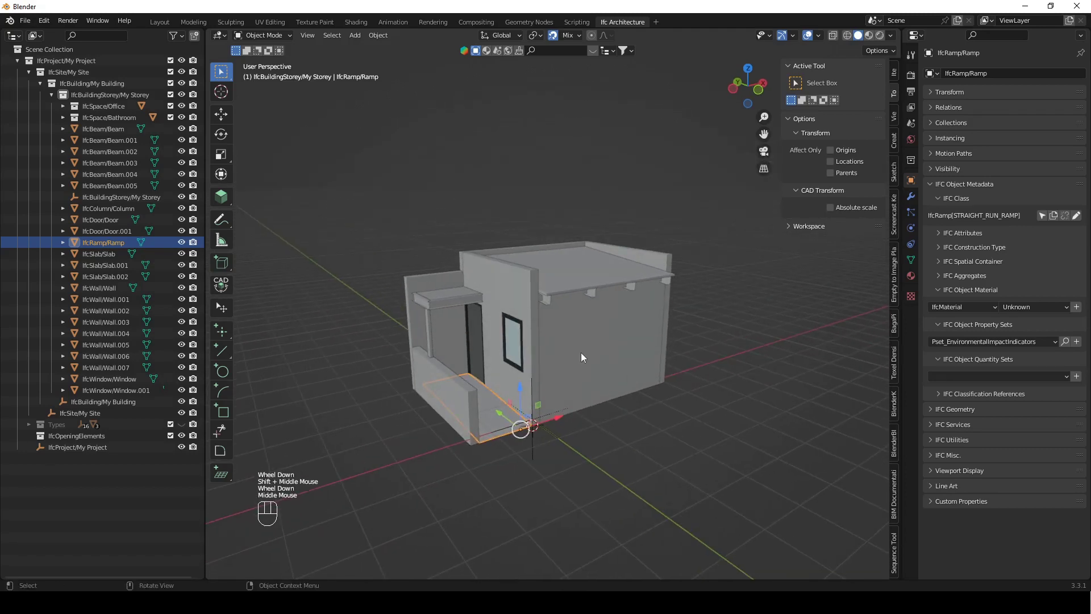